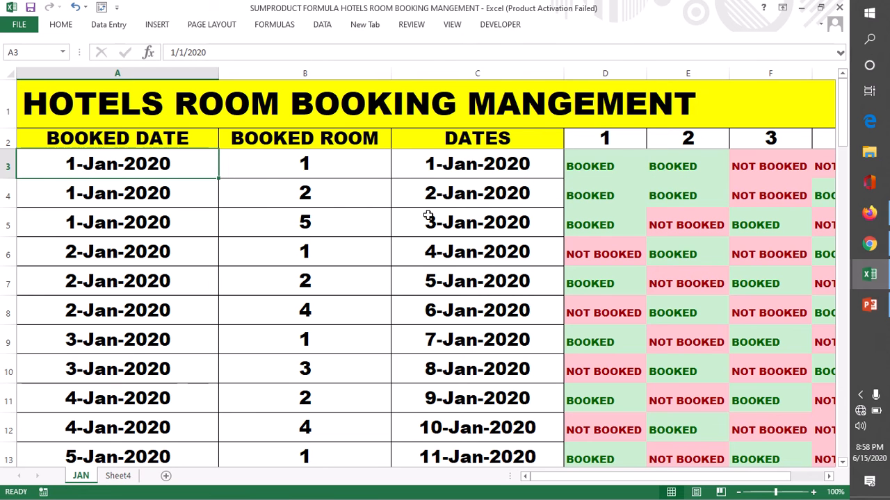
# - Change the booked room for the first booking in B3 to 3 on the JAN sheet
pyautogui.click(597, 166)
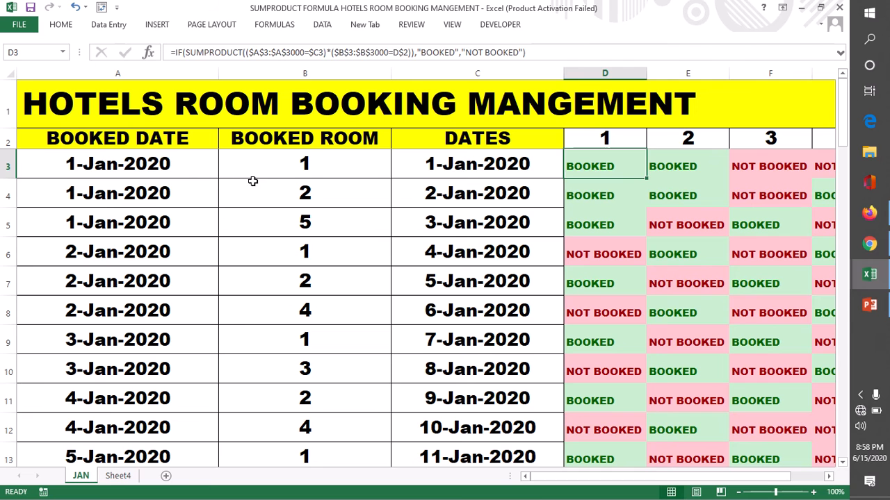
pyautogui.click(272, 169)
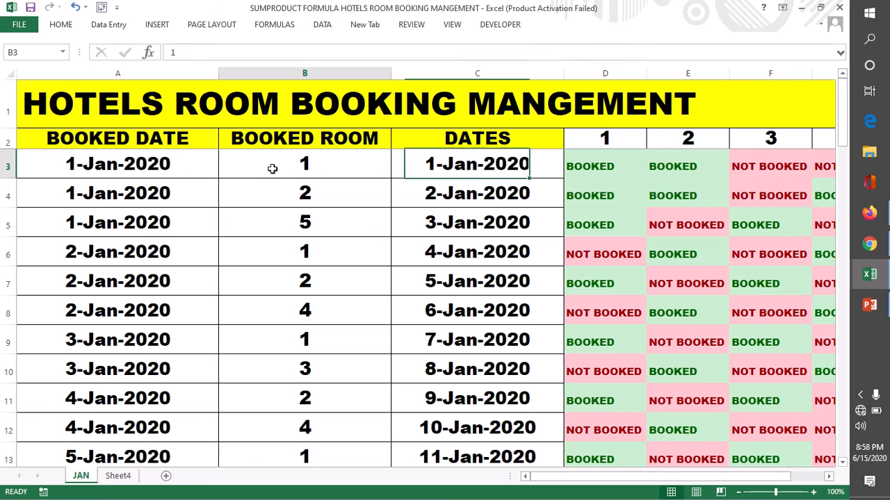
pyautogui.click(605, 166)
pyautogui.click(293, 173)
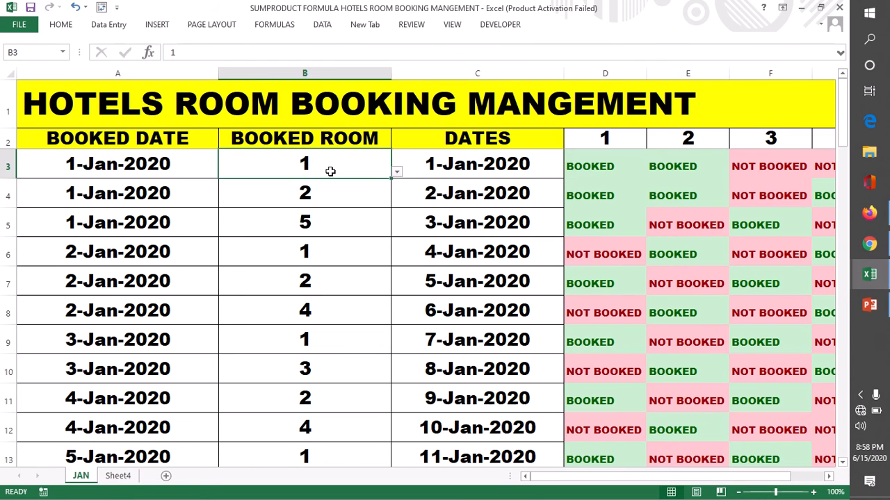
pyautogui.click(397, 173)
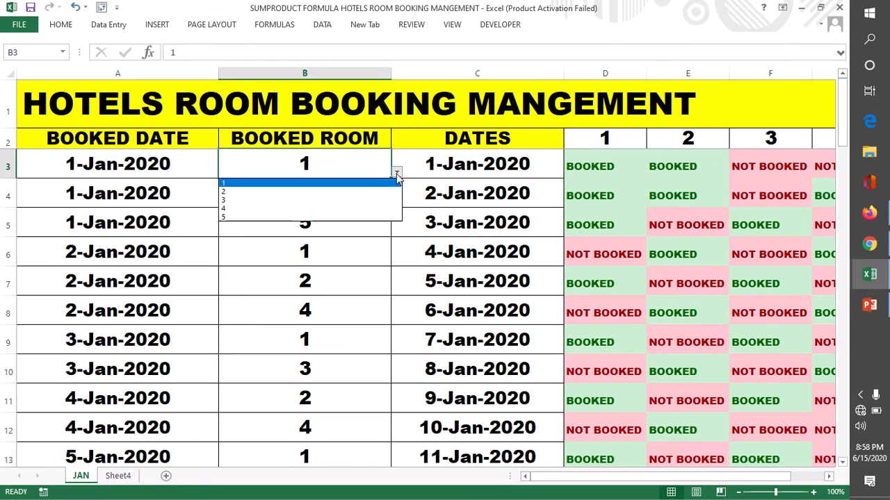
pyautogui.click(285, 201)
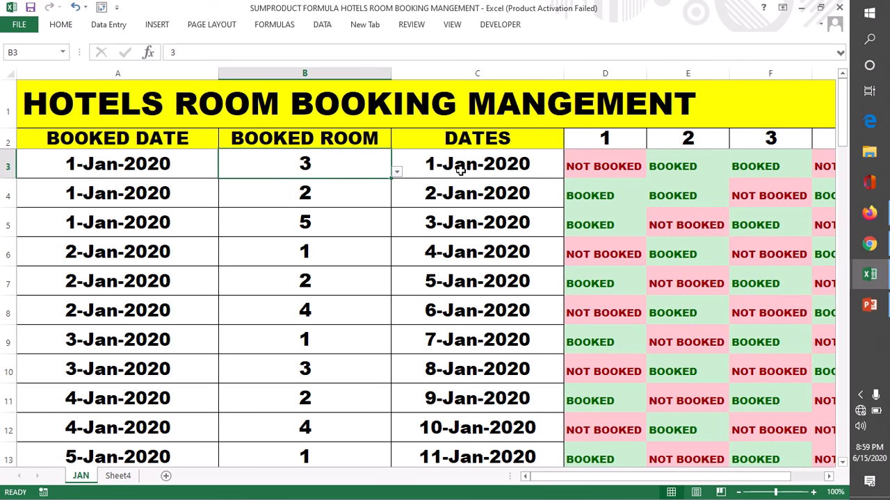
# - Set the booked room in B6 to 3 and check the room 1 status formulas in D3 and D8
pyautogui.click(332, 251)
pyautogui.click(396, 260)
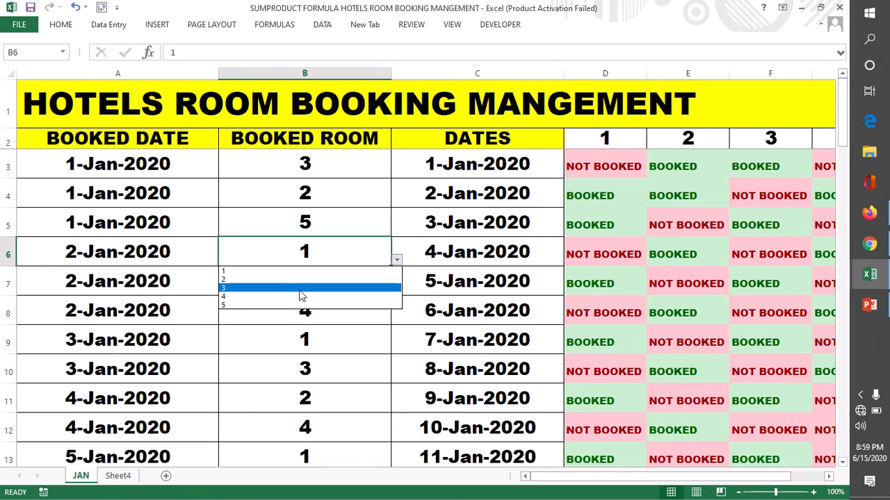
pyautogui.click(279, 290)
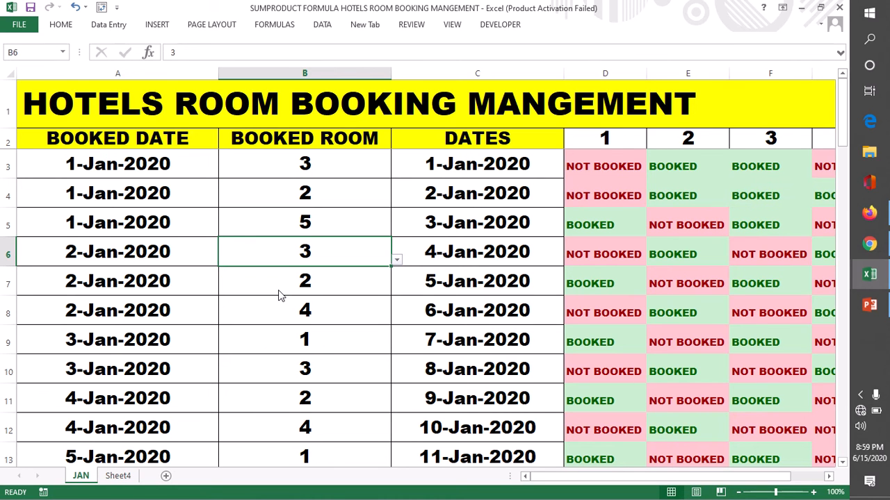
pyautogui.click(588, 163)
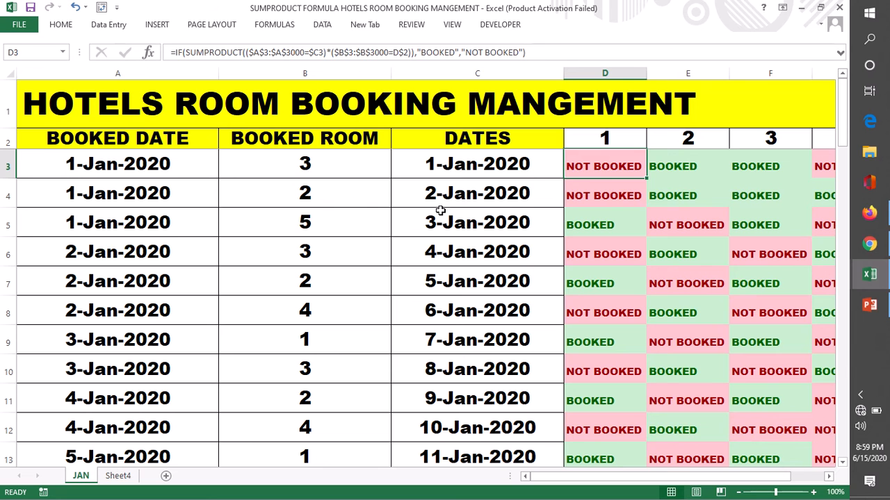
pyautogui.click(523, 164)
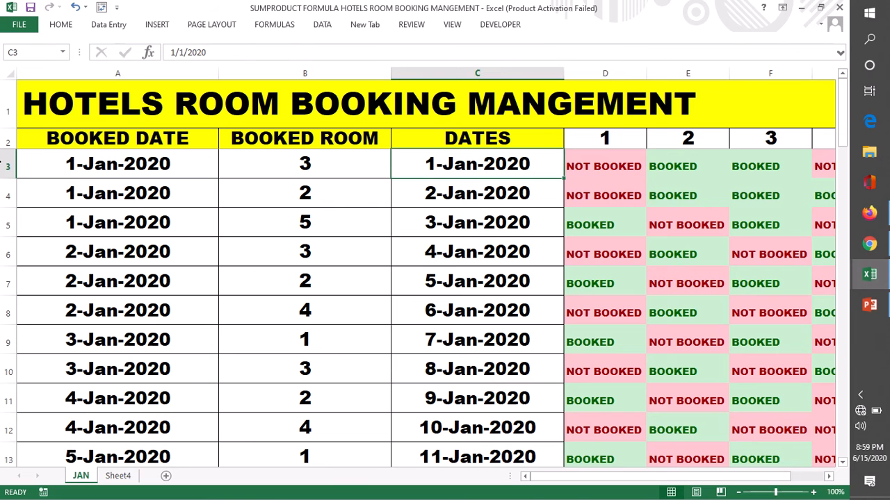
pyautogui.click(3, 165)
pyautogui.click(604, 313)
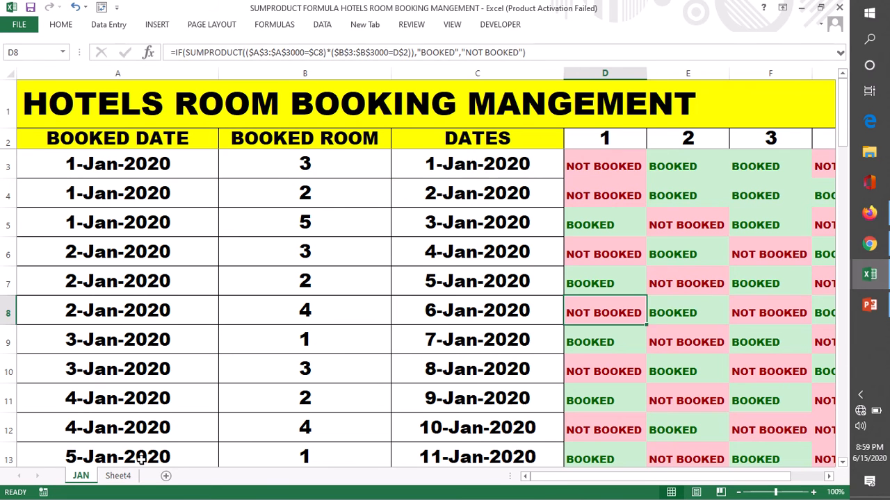
# - On Sheet4, enter the formula =COUNTIFS($A$3:$A$3000,$C3,$B$3:$B$3000,$D$2)=1 in cell D3
pyautogui.click(117, 475)
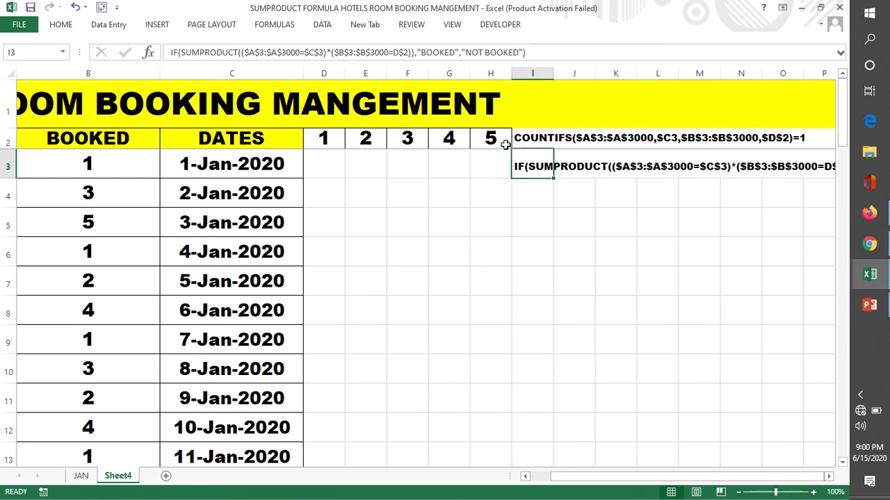
pyautogui.click(327, 165)
pyautogui.write('=')
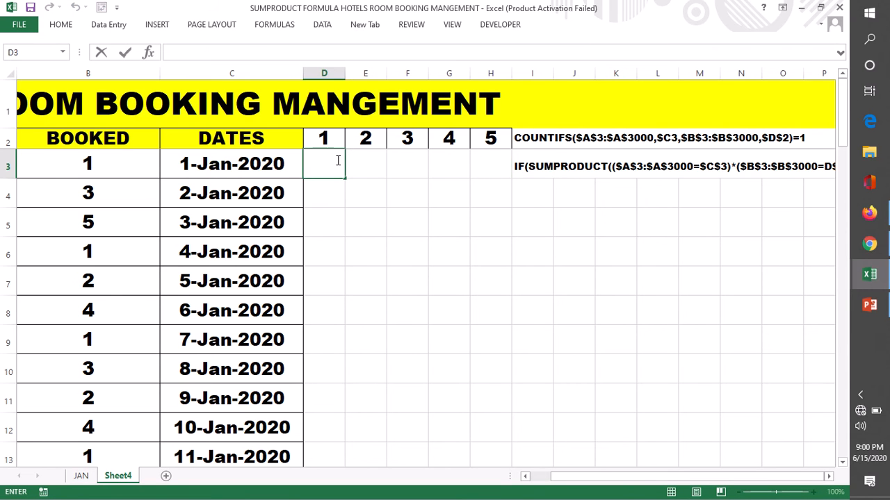
pyautogui.write('COUNTIFS($A$3:$A$3000,$C3,$B$3:$B$3000,$D$2)=1')
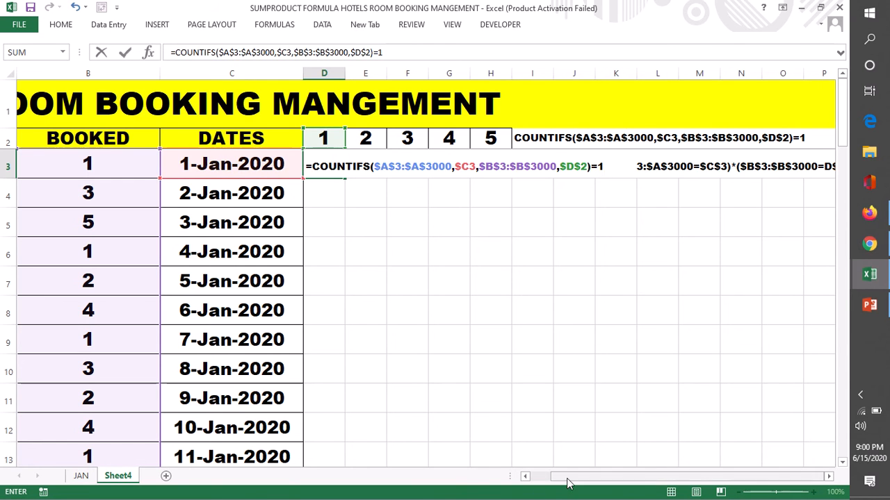
pyautogui.moveTo(566, 479); pyautogui.dragTo(542, 488)
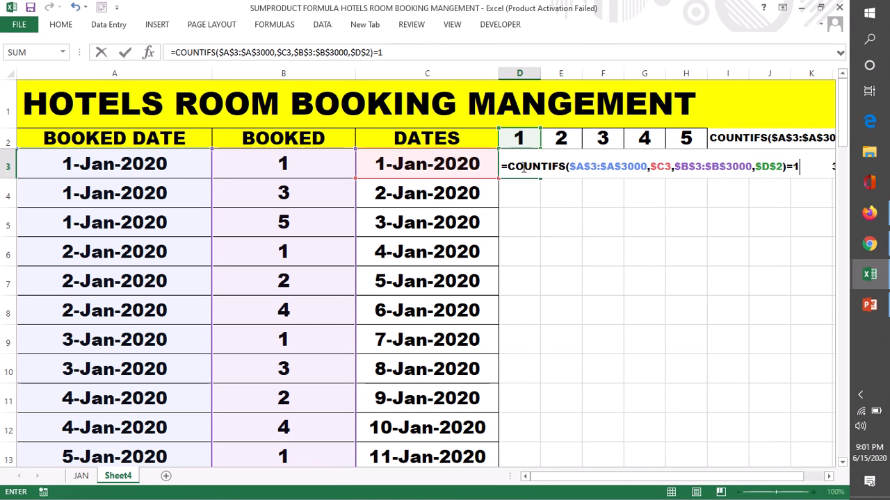
pyautogui.moveTo(510, 166); pyautogui.dragTo(783, 174)
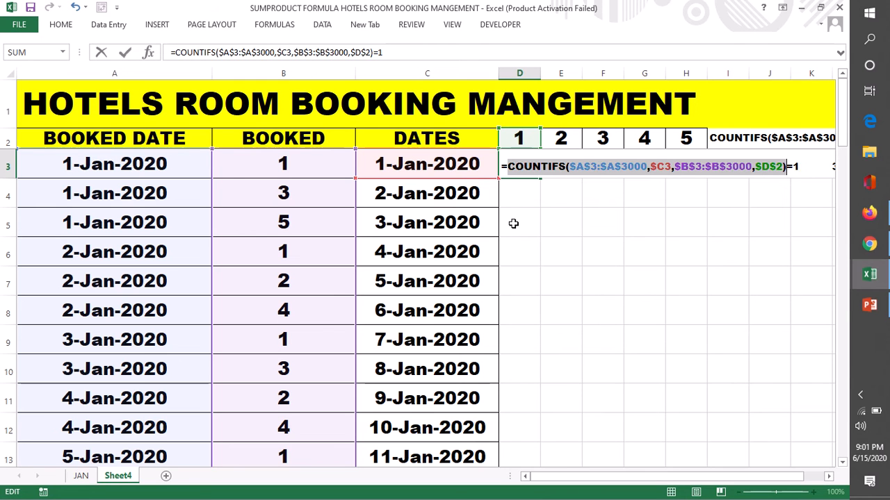
pyautogui.press('Return')
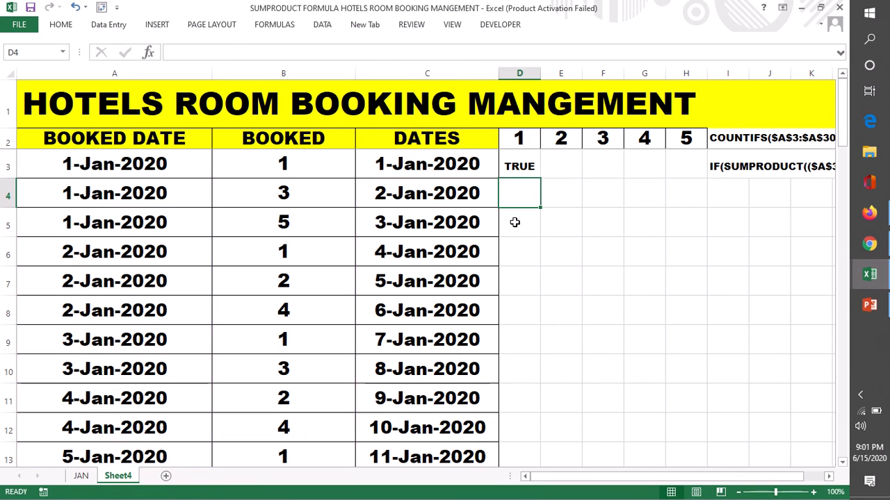
pyautogui.doubleClick(517, 171)
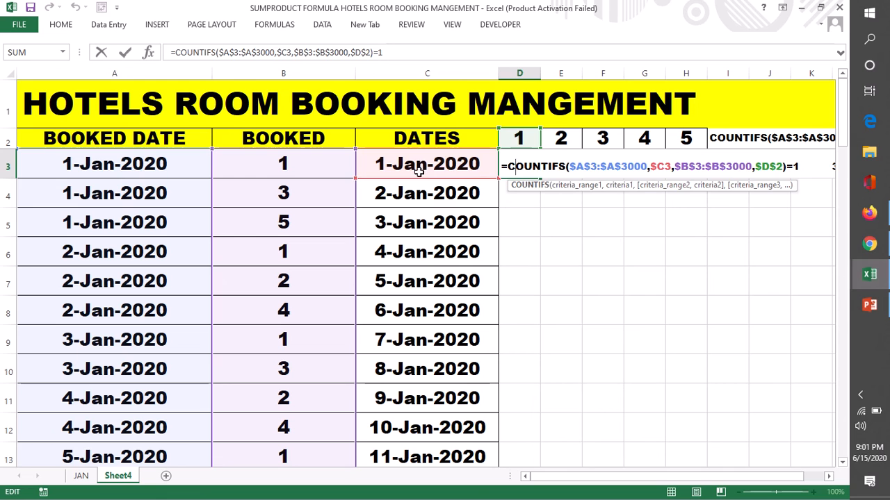
pyautogui.press('Return')
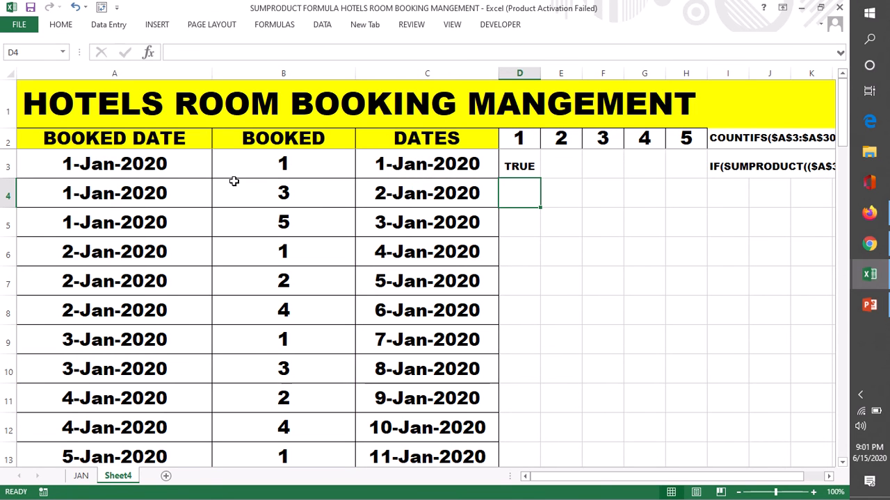
# - Copy the date 2-Jan-2020 from C4 into the booked dates A3, A4 and A5 and check D3
pyautogui.click(387, 197)
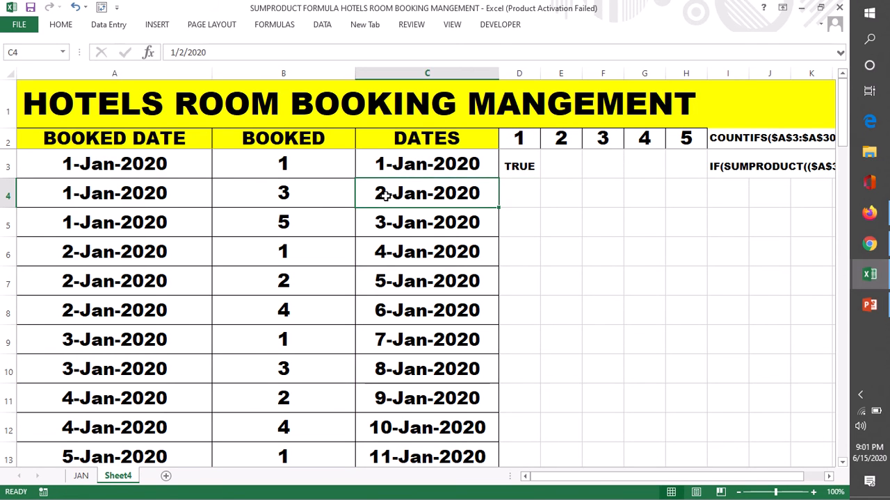
pyautogui.hotkey('ctrl', 'c')
pyautogui.click(120, 161)
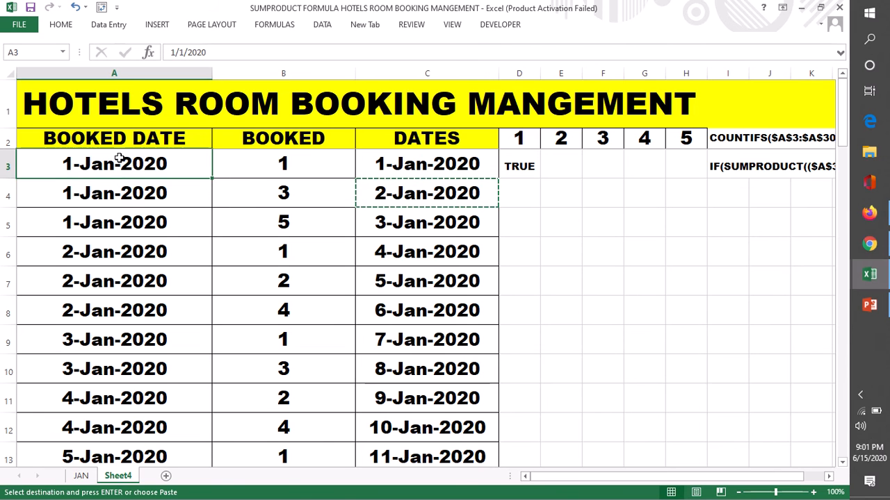
pyautogui.hotkey('ctrl', 'v')
pyautogui.click(116, 197)
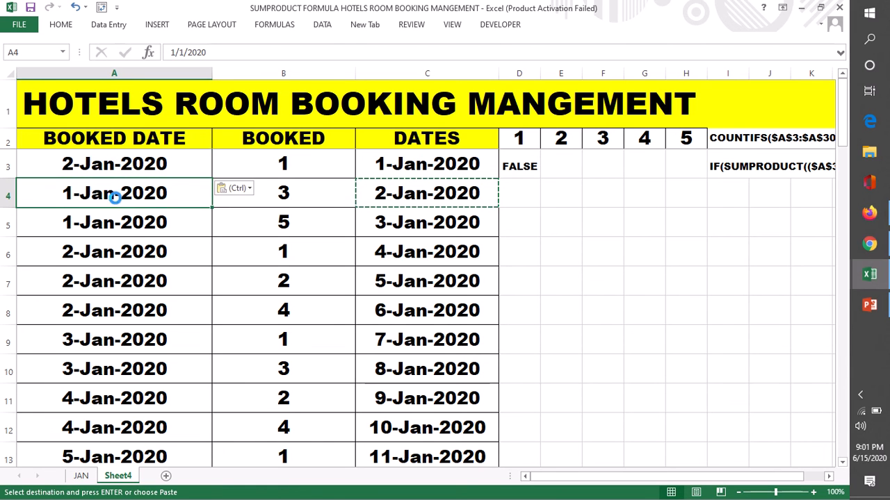
pyautogui.hotkey('ctrl', 'v')
pyautogui.click(129, 228)
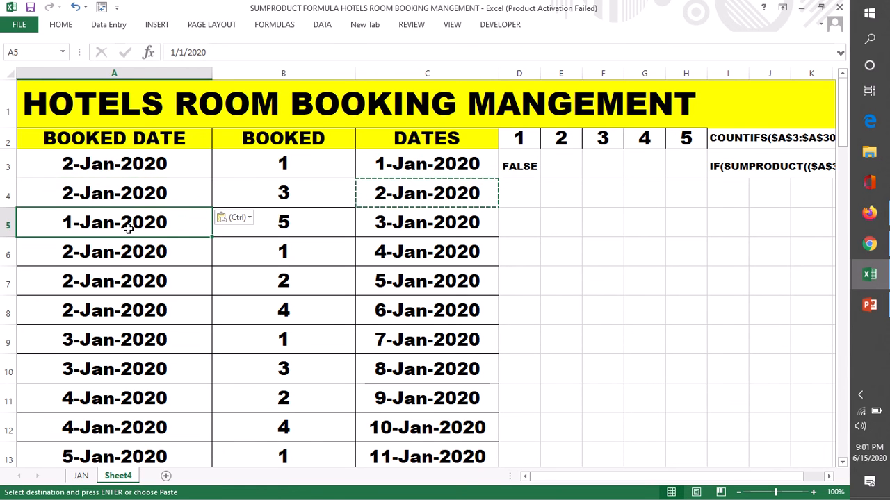
pyautogui.hotkey('ctrl', 'v')
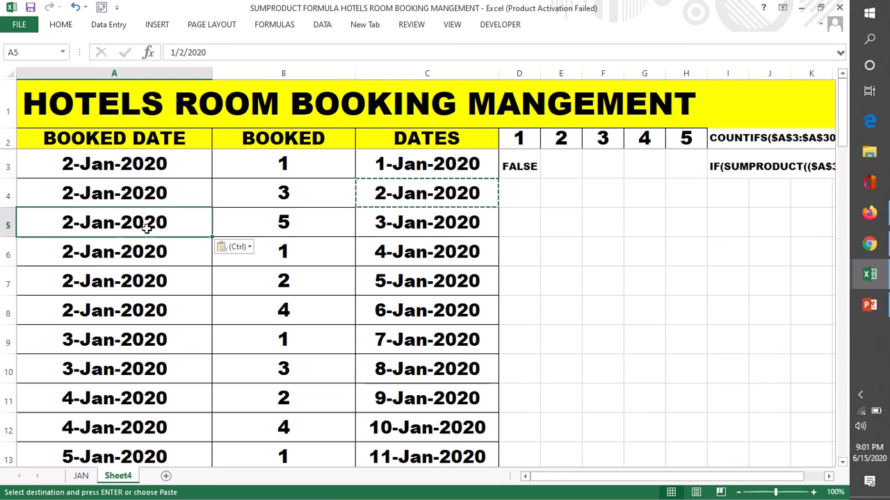
pyautogui.press('Escape')
pyautogui.click(507, 169)
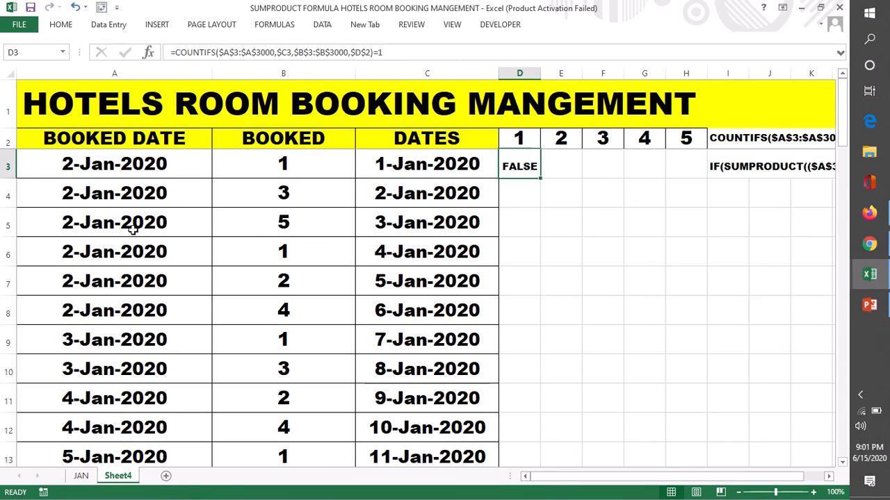
# - Undo the three pasted dates in A3:A5 and clear the copy selection
pyautogui.click(118, 73)
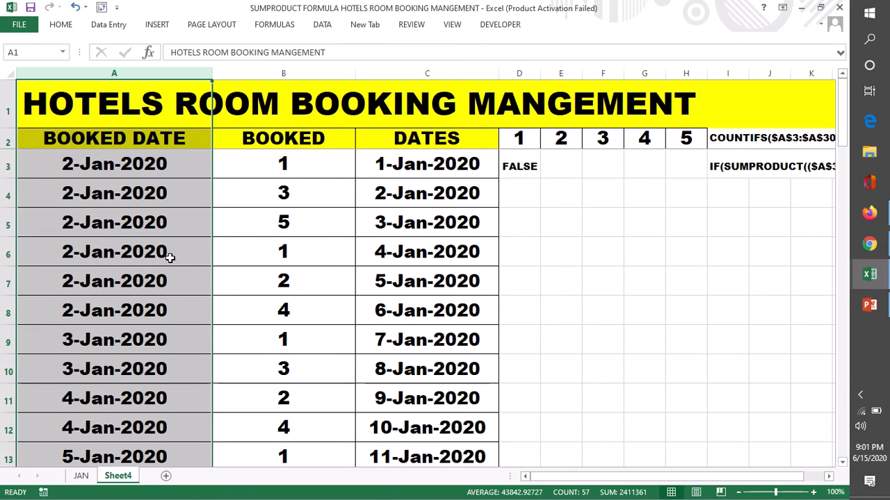
pyautogui.hotkey('ctrl', 'z')
pyautogui.hotkey('ctrl', 'z')
pyautogui.hotkey('ctrl', 'z')
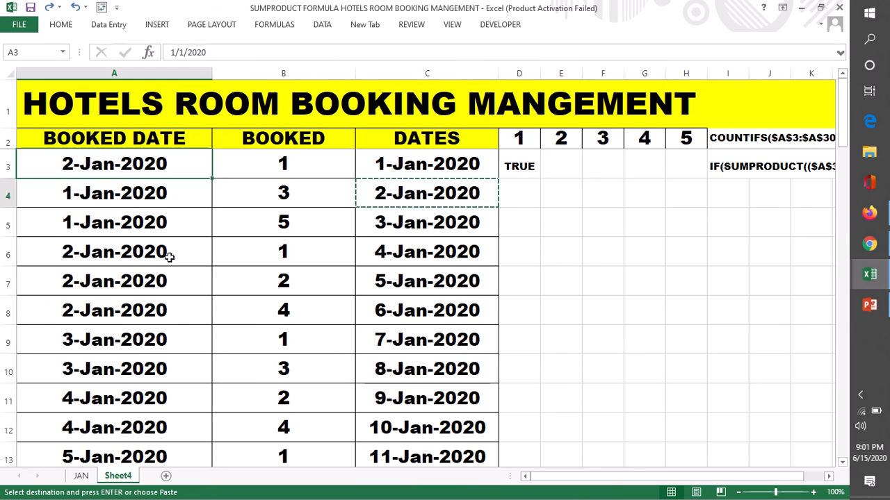
pyautogui.press('Escape')
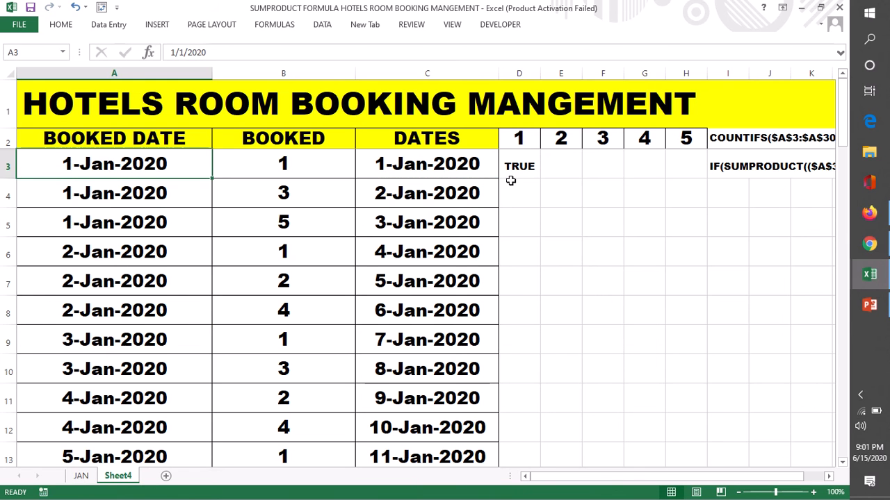
# - Examine the ranges and criteria referenced by the COUNTIFS formula in D3
pyautogui.click(512, 167)
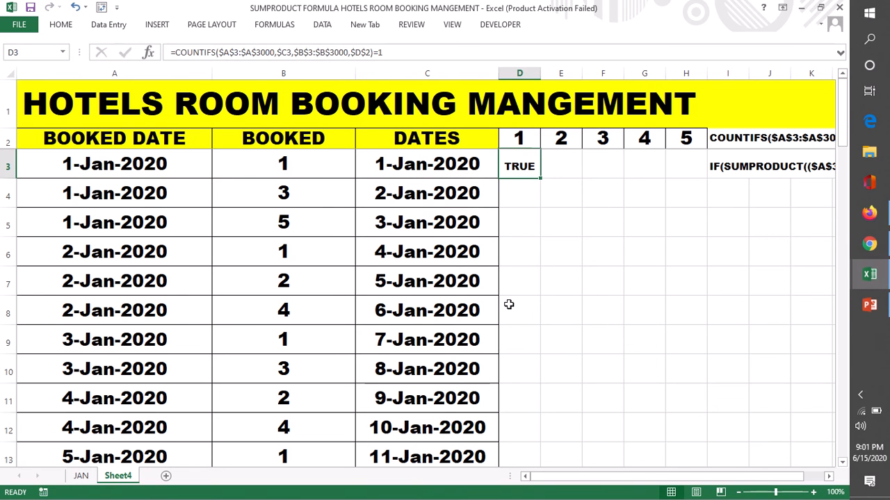
pyautogui.doubleClick(523, 171)
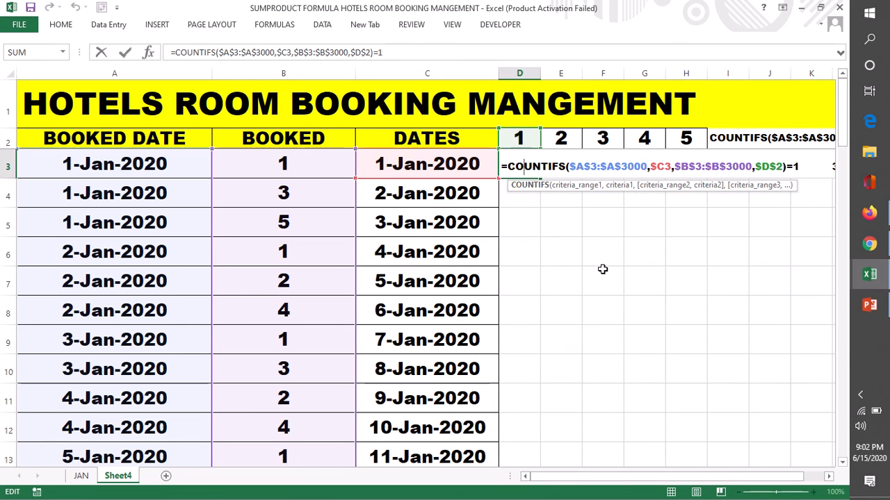
pyautogui.press('Return')
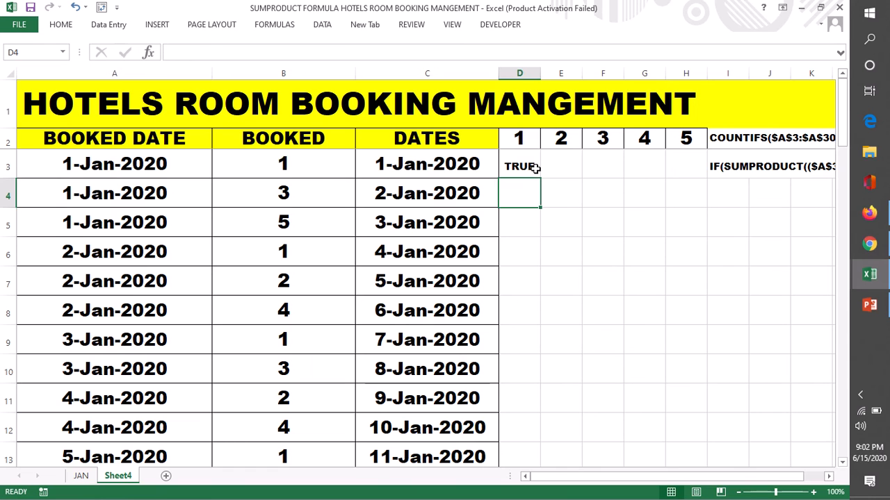
pyautogui.click(533, 167)
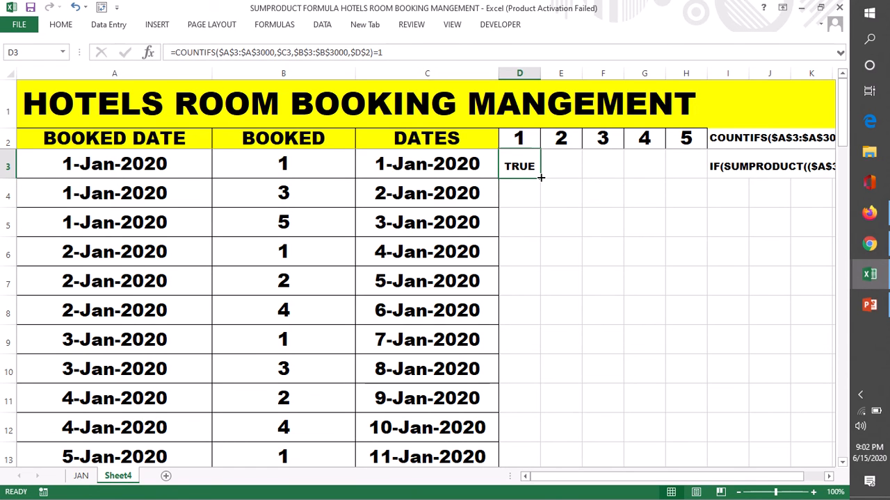
pyautogui.doubleClick(520, 167)
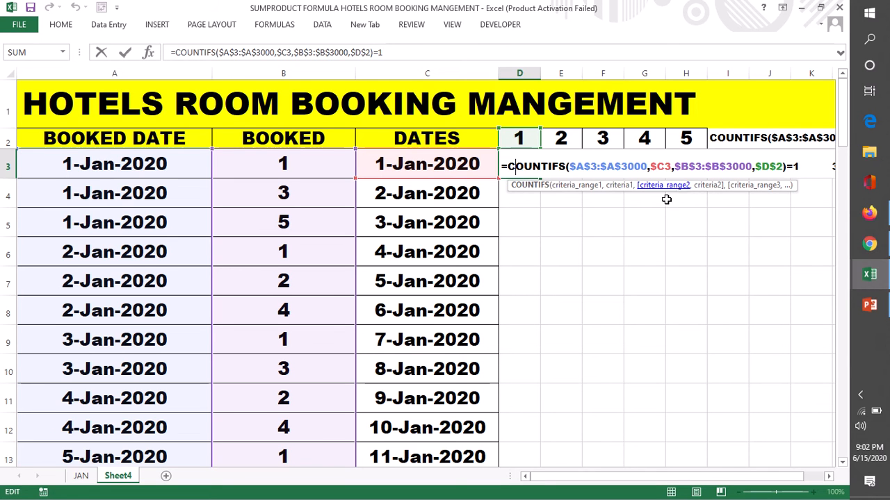
pyautogui.press('Return')
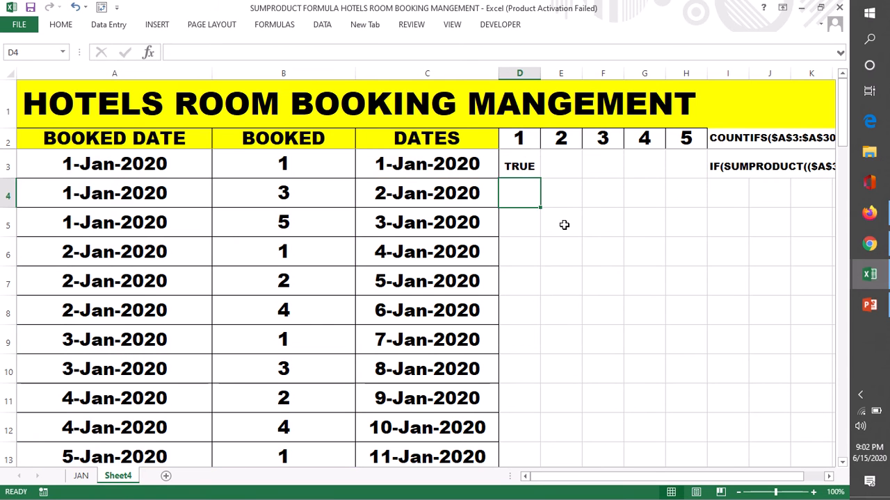
# - Fill the COUNTIFS formula from D3 down the room 1 column alongside all listed dates
pyautogui.click(534, 172)
pyautogui.doubleClick(539, 178)
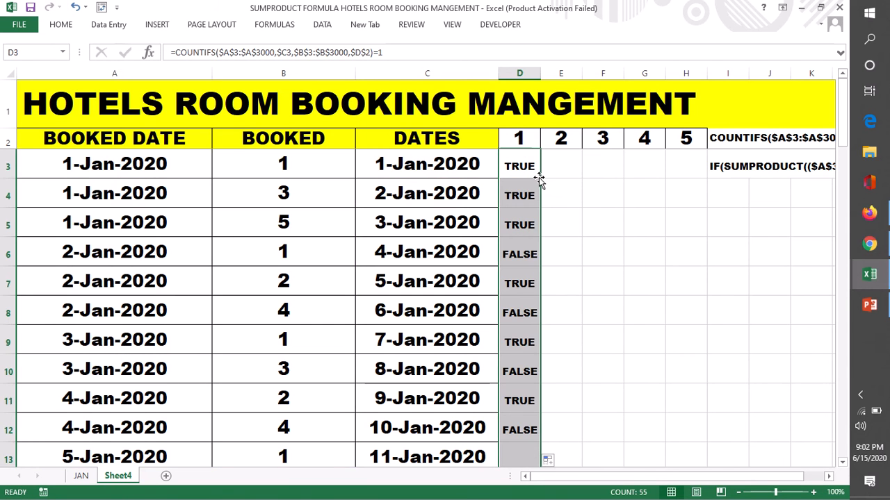
pyautogui.click(591, 292)
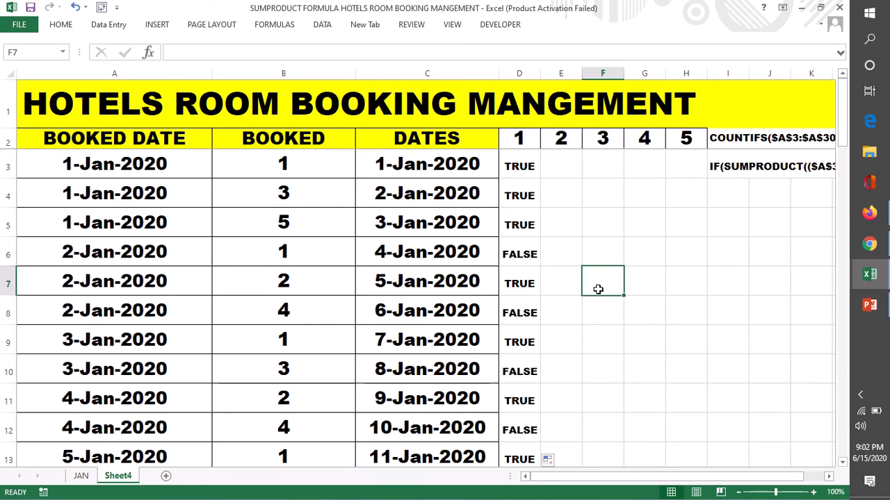
# - Change the criteria references in D3's COUNTIFS formula to $C$3 for the date and D$2 for the room number
pyautogui.click(533, 167)
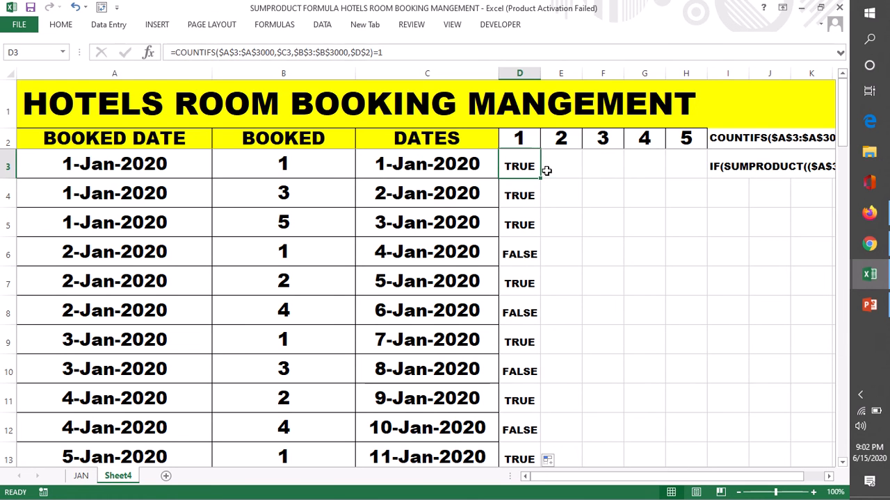
pyautogui.click(544, 171)
pyautogui.click(528, 169)
pyautogui.doubleClick(520, 166)
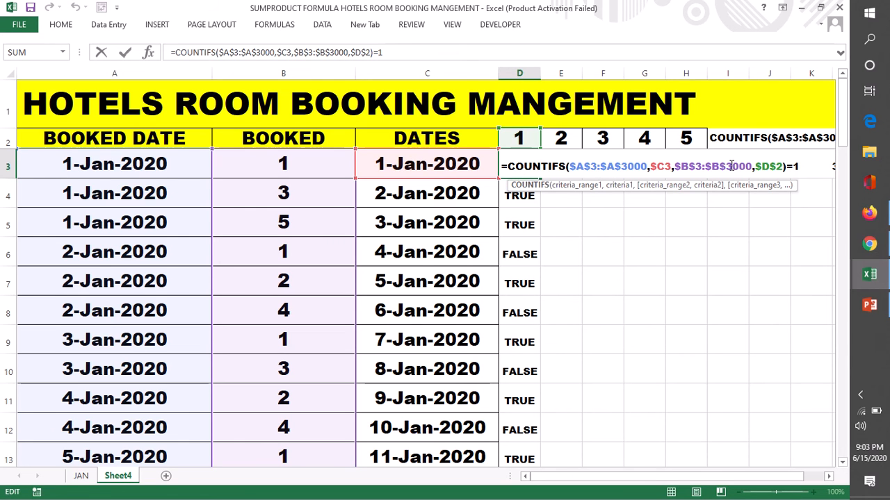
pyautogui.click(666, 167)
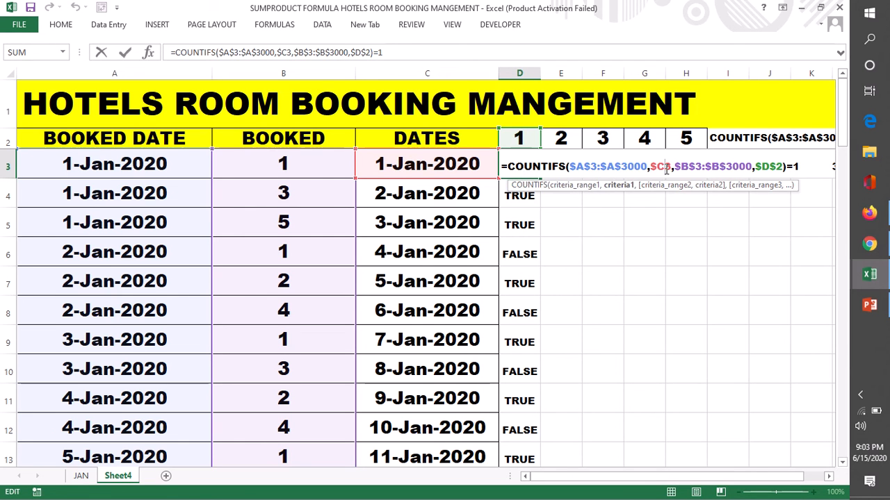
pyautogui.write('$')
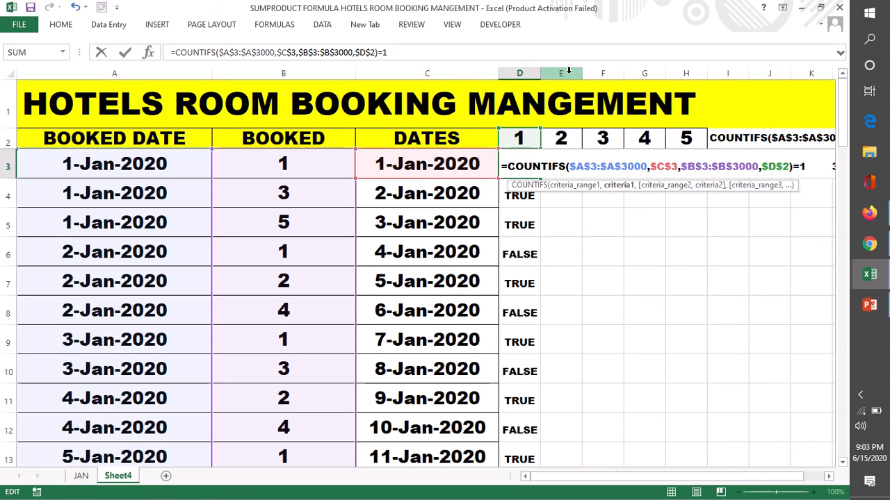
pyautogui.click(768, 169)
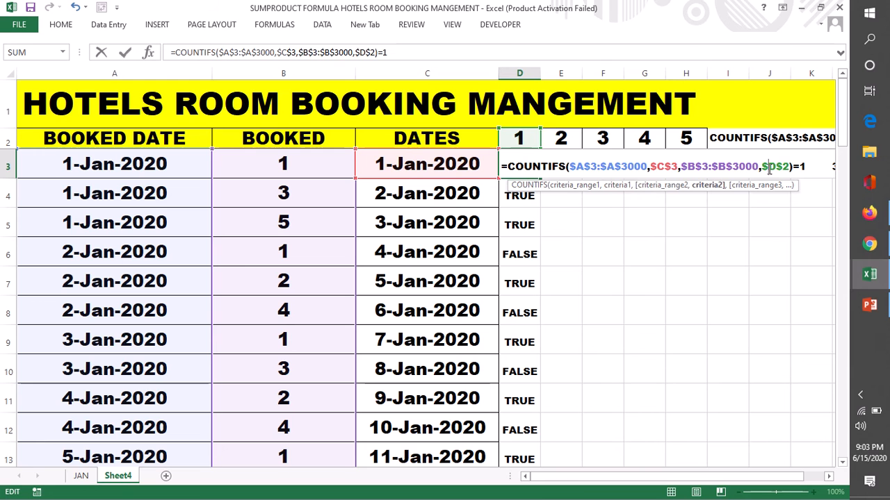
pyautogui.press('BackSpace')
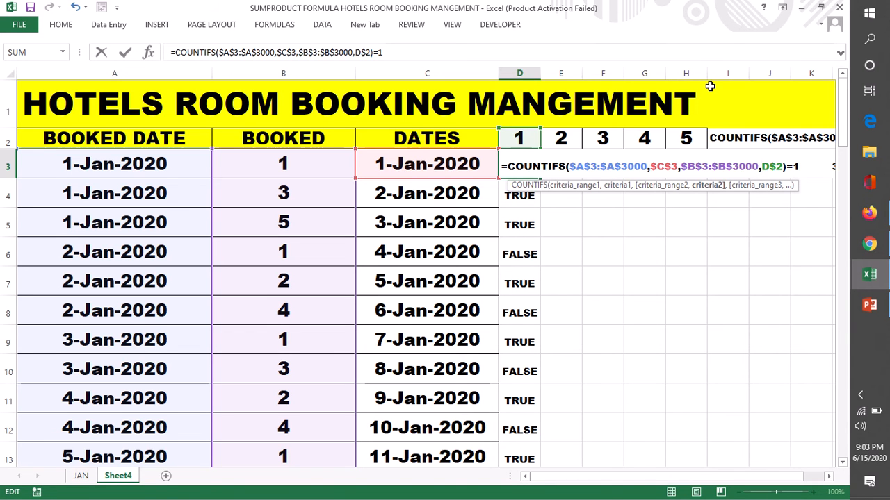
pyautogui.press('Return')
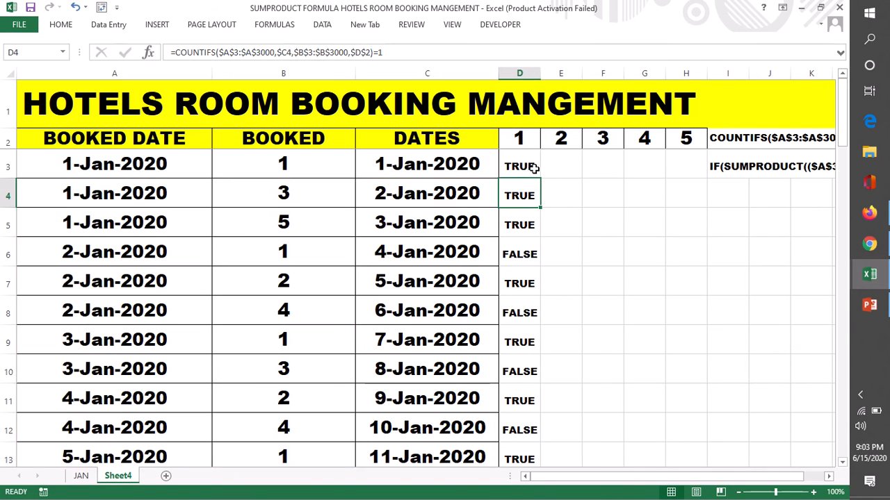
# - Fill the COUNTIFS formula from D3 across to H3 for rooms 2 to 5 and check the copy in E3
pyautogui.click(531, 173)
pyautogui.moveTo(540, 177); pyautogui.dragTo(693, 176)
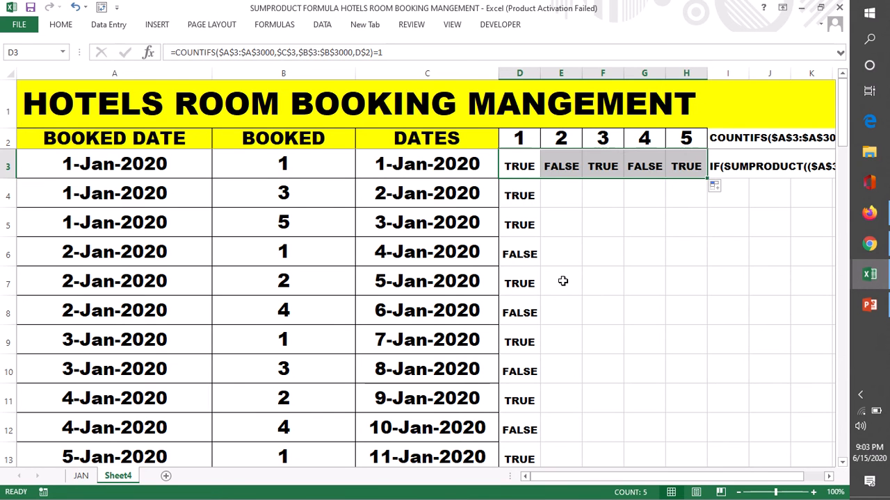
pyautogui.click(563, 281)
pyautogui.click(570, 167)
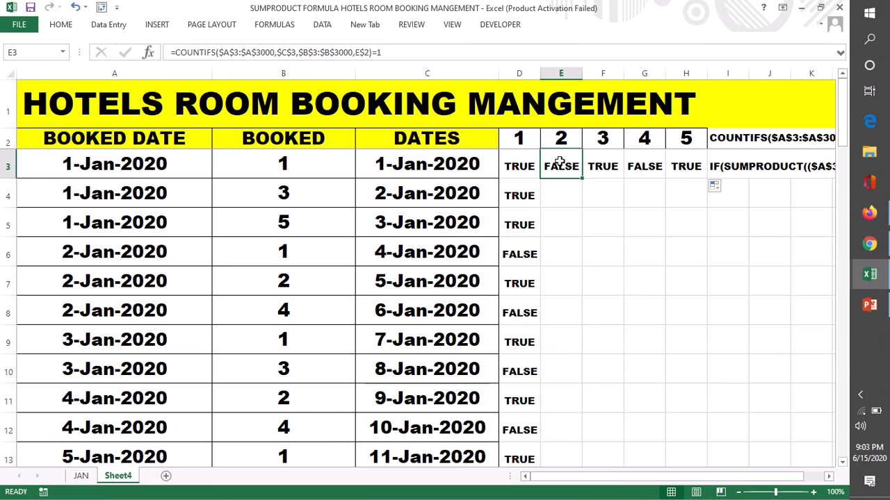
pyautogui.click(568, 191)
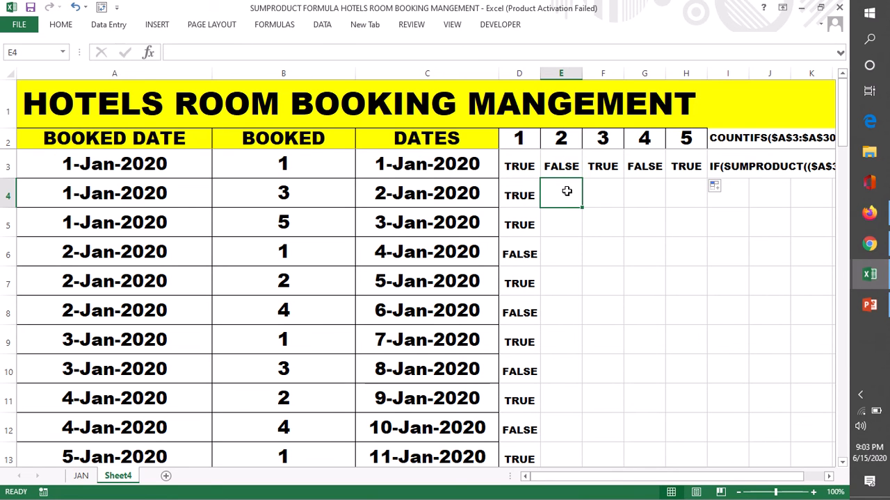
# - Change the criteria references in E3's COUNTIFS formula to $C3 for the date and $E$2 for the room number
pyautogui.click(560, 167)
pyautogui.doubleClick(560, 167)
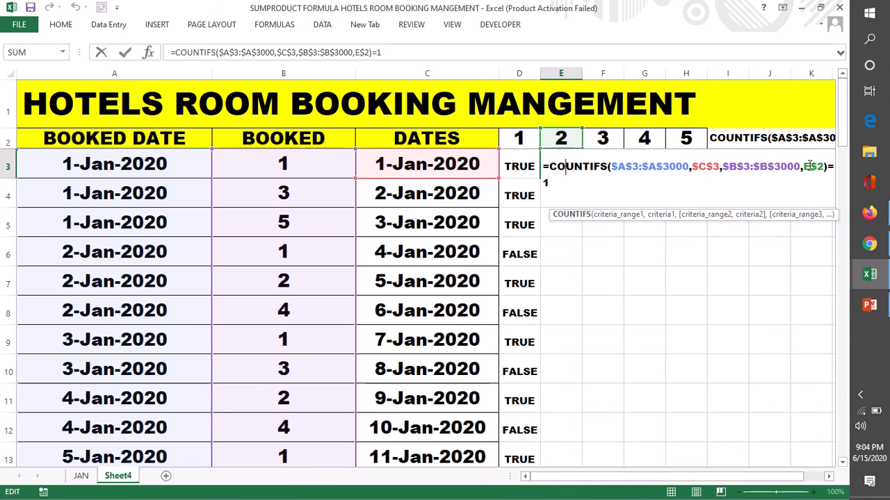
pyautogui.click(713, 167)
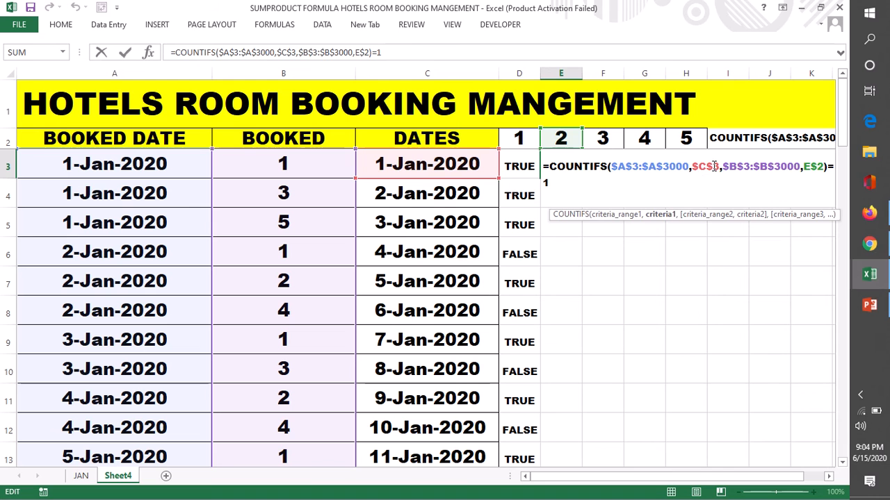
pyautogui.press('BackSpace')
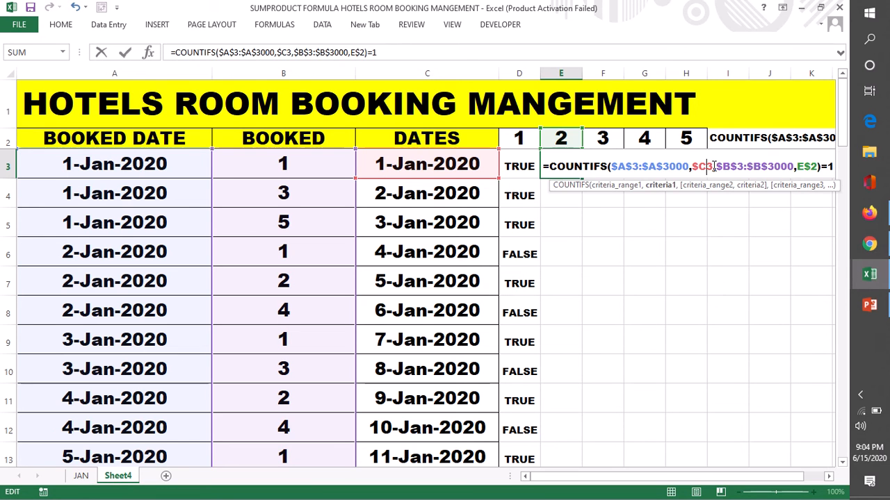
pyautogui.click(797, 167)
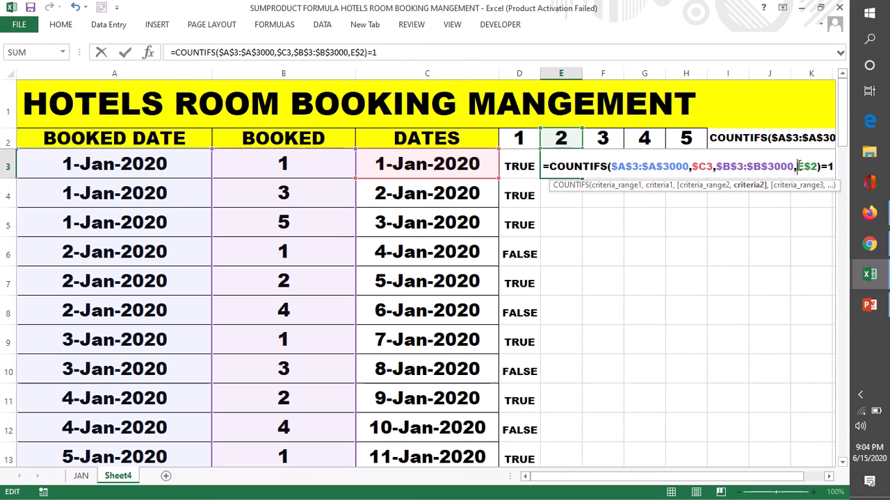
pyautogui.write('$')
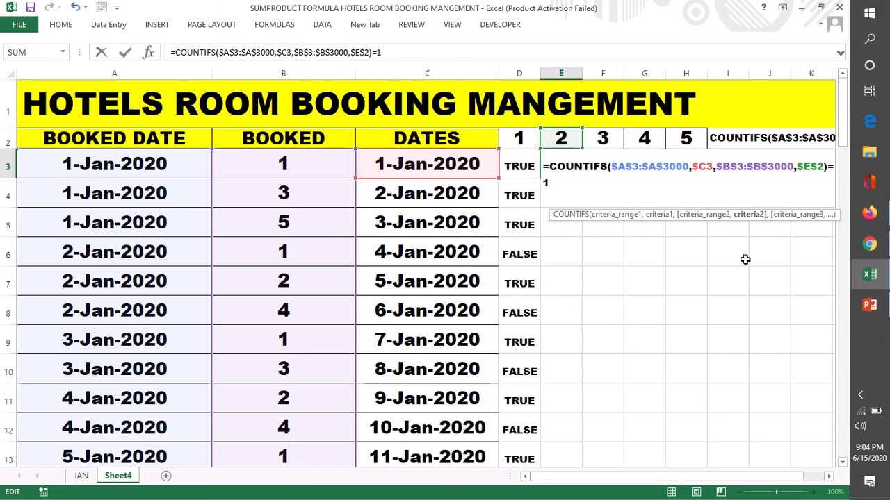
pyautogui.press('Return')
# - Fill the COUNTIFS formula from E3 down the room 2 column alongside all listed dates
pyautogui.click(555, 168)
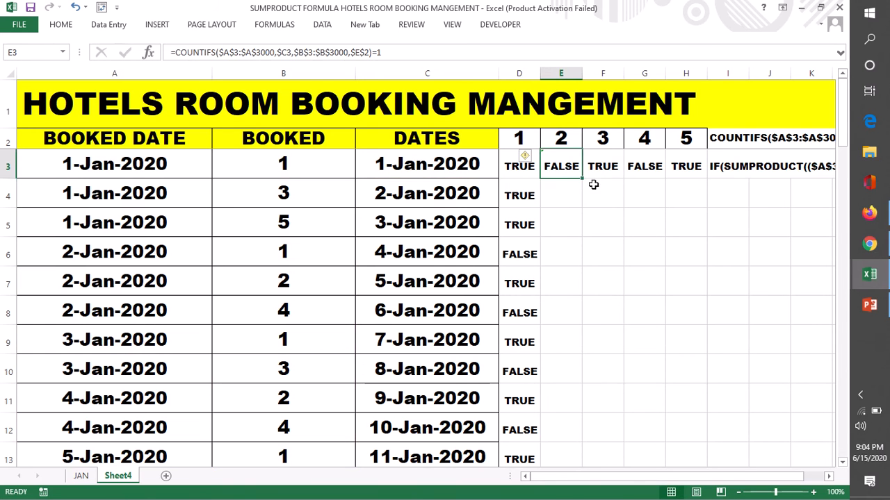
pyautogui.doubleClick(582, 178)
pyautogui.click(652, 309)
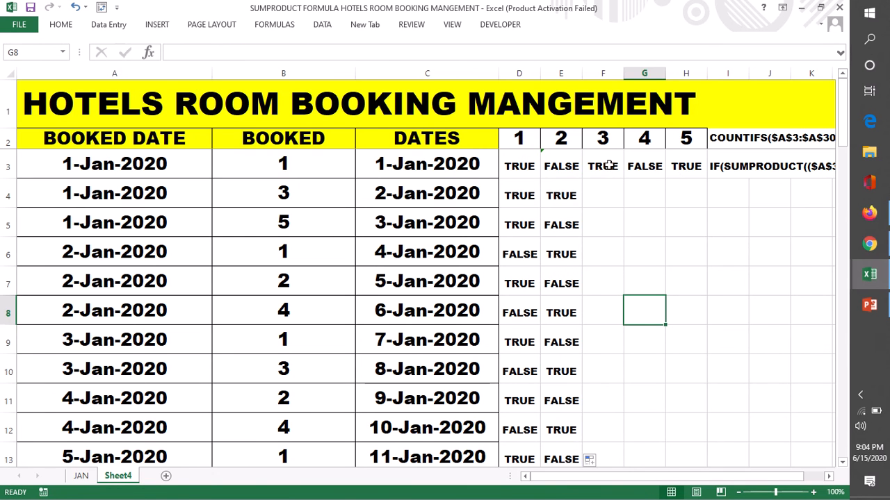
# - Enclose D3's COUNTIFS comparison in an IF function as its logical test
pyautogui.doubleClick(511, 166)
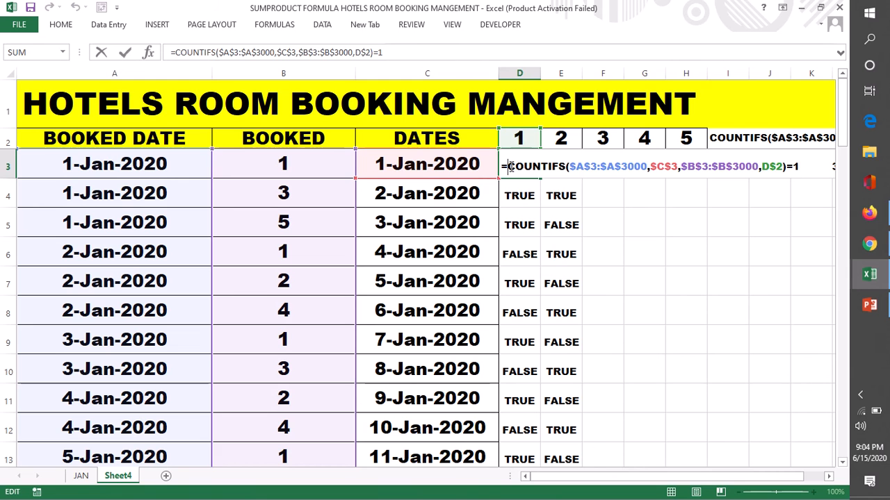
pyautogui.write('if')
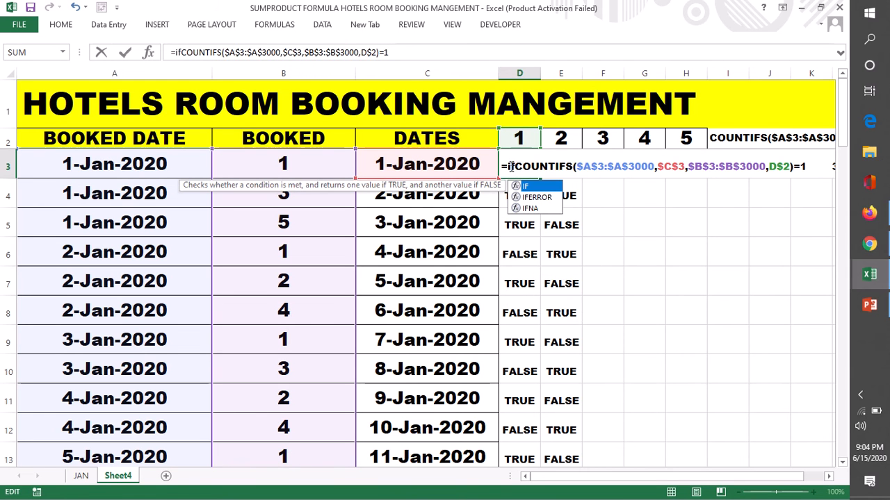
pyautogui.write('(')
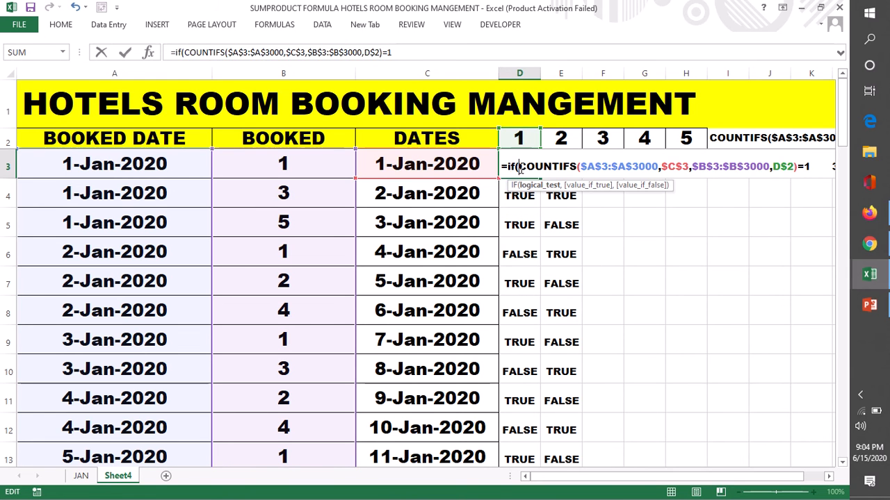
pyautogui.click(812, 167)
pyautogui.write(',')
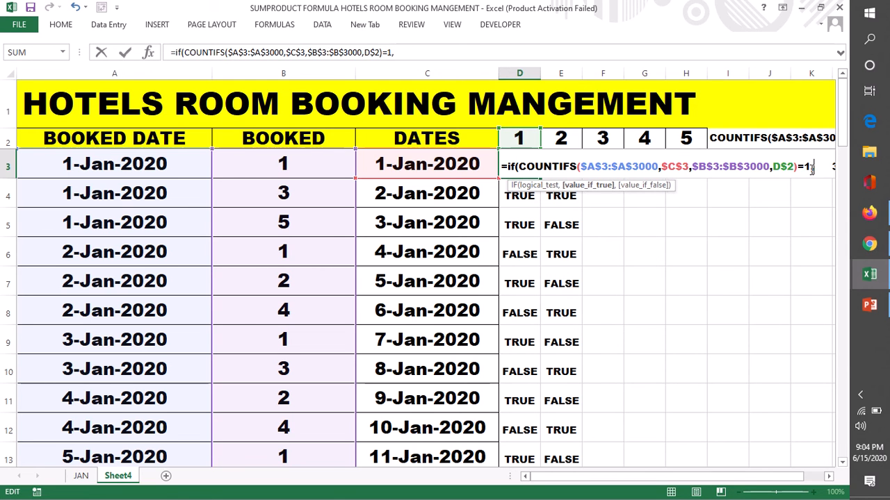
# - Complete D3's IF formula so it returns "BOOKED" when the test is true and "NOT BOOKED" otherwise
pyautogui.write('"booked')
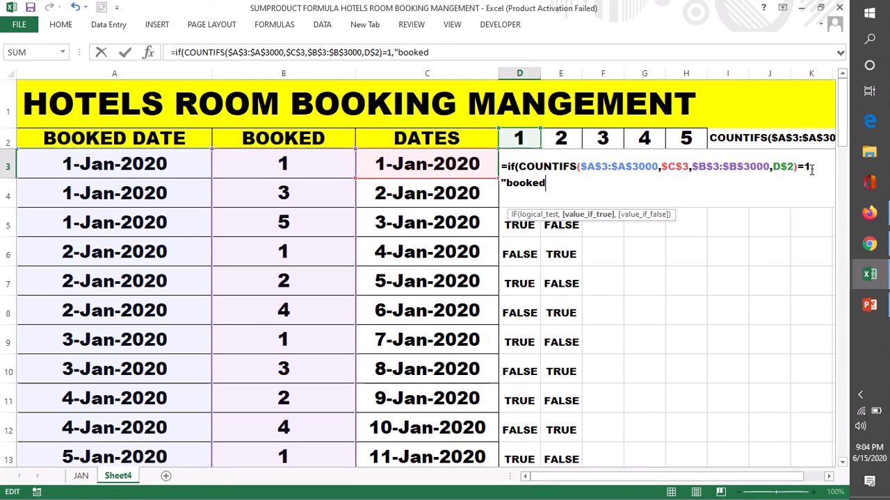
pyautogui.press('BackSpace')
pyautogui.press('BackSpace')
pyautogui.press('BackSpace')
pyautogui.press('BackSpace')
pyautogui.press('BackSpace')
pyautogui.press('BackSpace')
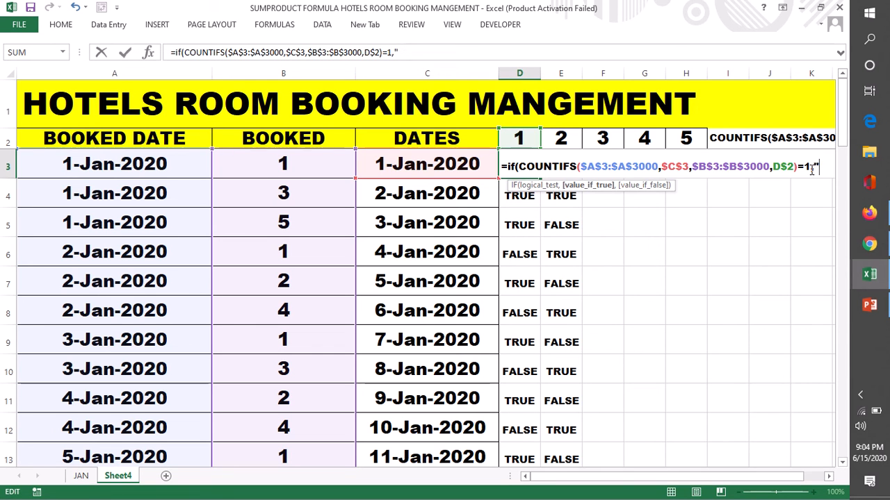
pyautogui.write('BOOKED')
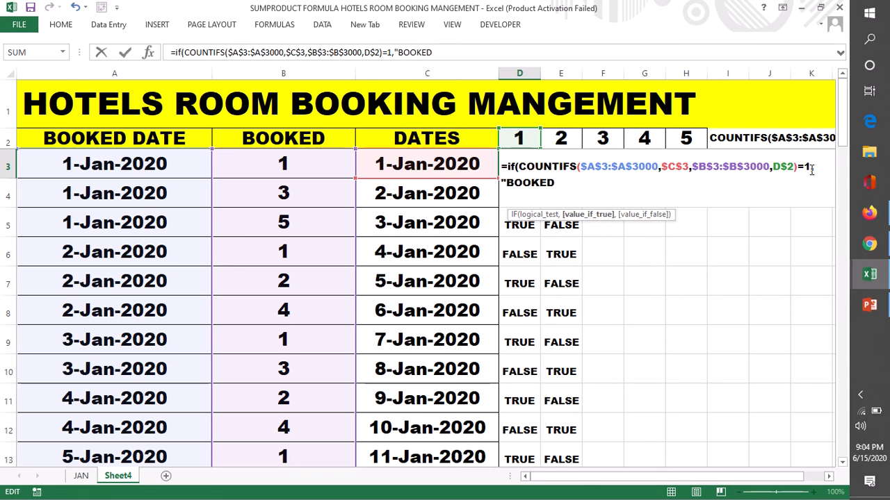
pyautogui.write('",')
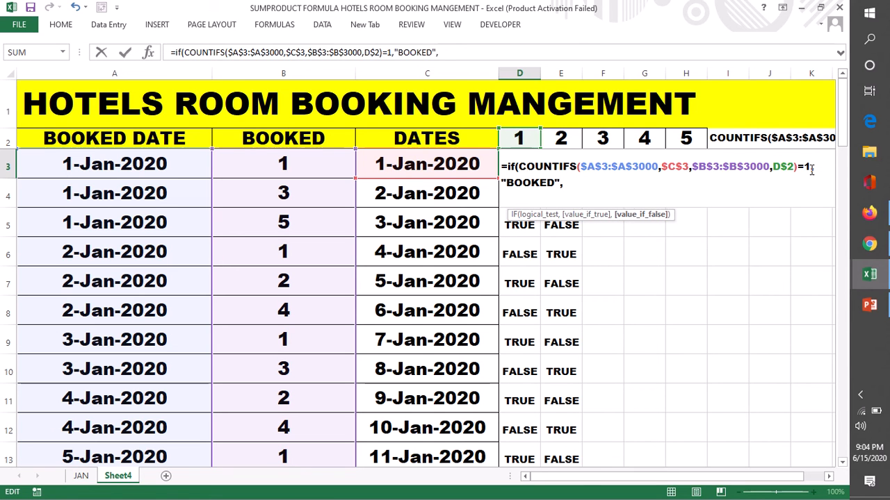
pyautogui.write('"NOT BOOKED')
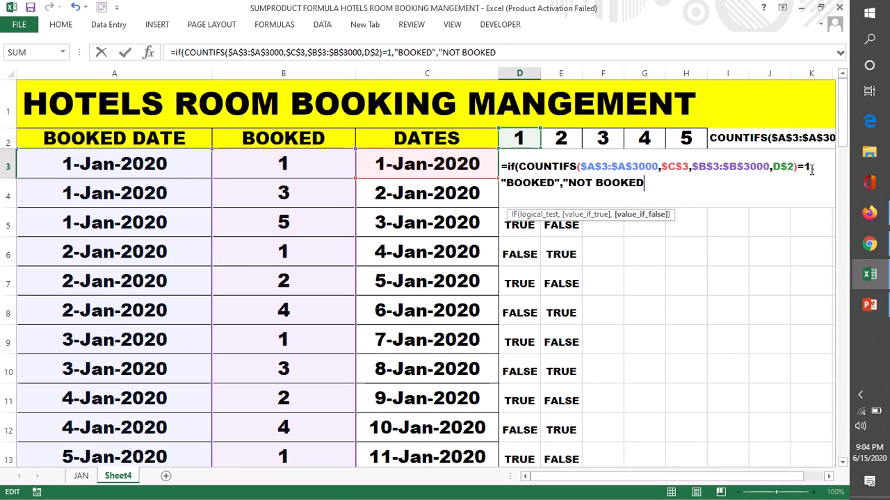
pyautogui.write('")')
pyautogui.press('Return')
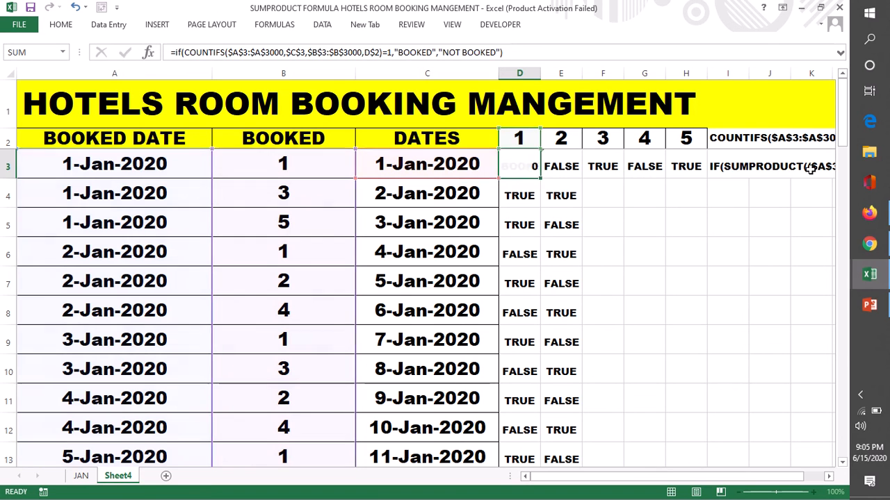
# - Fill the IF formula from D3 down the room 1 column alongside all listed dates
pyautogui.press('Up')
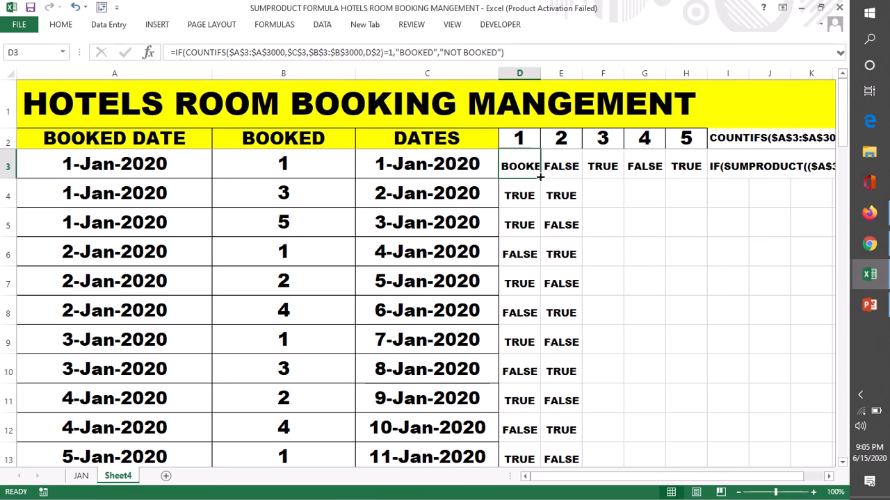
pyautogui.doubleClick(540, 177)
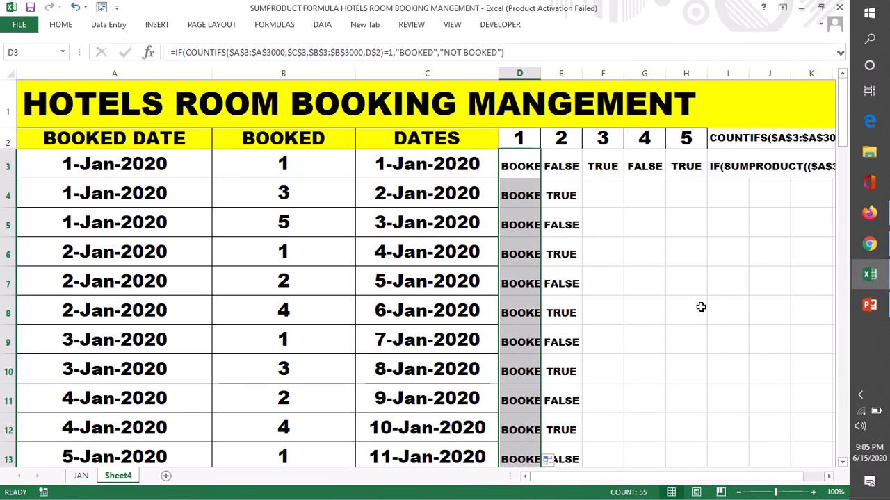
pyautogui.click(699, 305)
# - Parenthesize D3's COUNTIFS test and change its date criterion to $C3 and its room criterion to $D$2
pyautogui.click(528, 165)
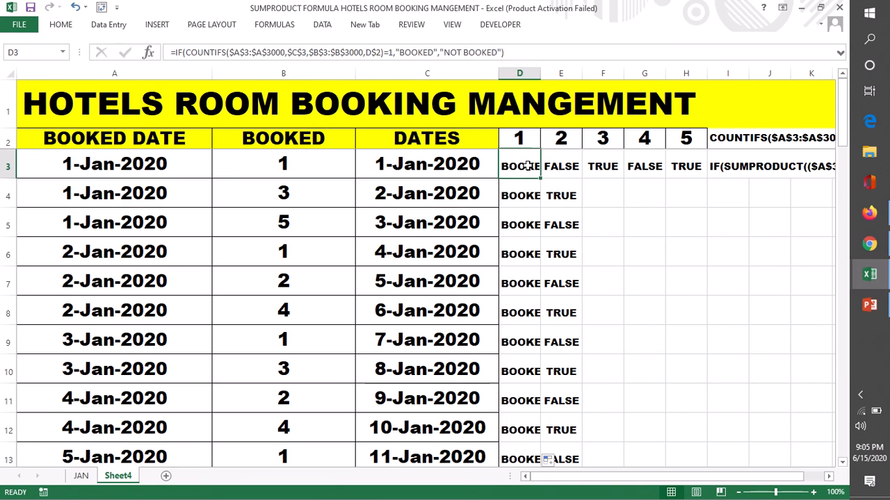
pyautogui.doubleClick(521, 166)
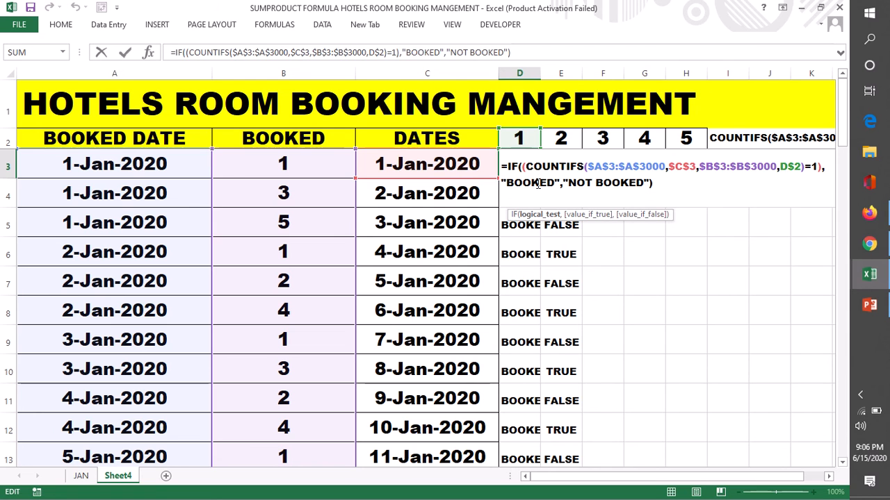
pyautogui.click(688, 166)
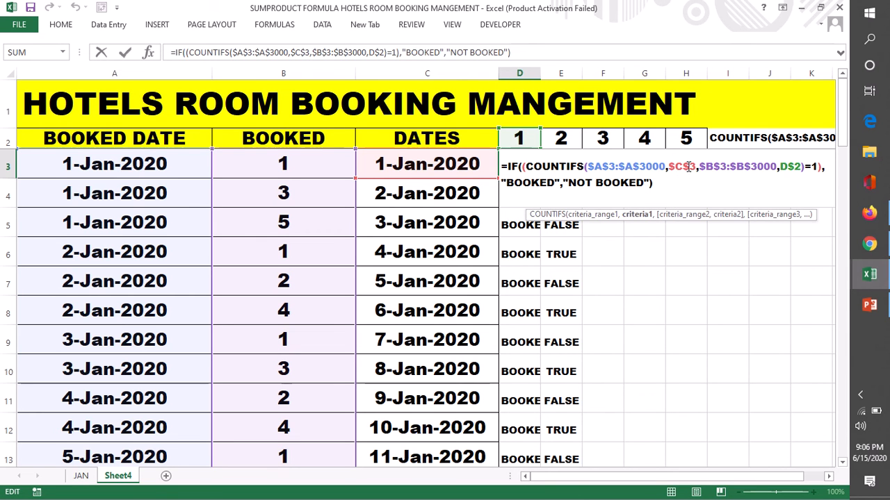
pyautogui.press('BackSpace')
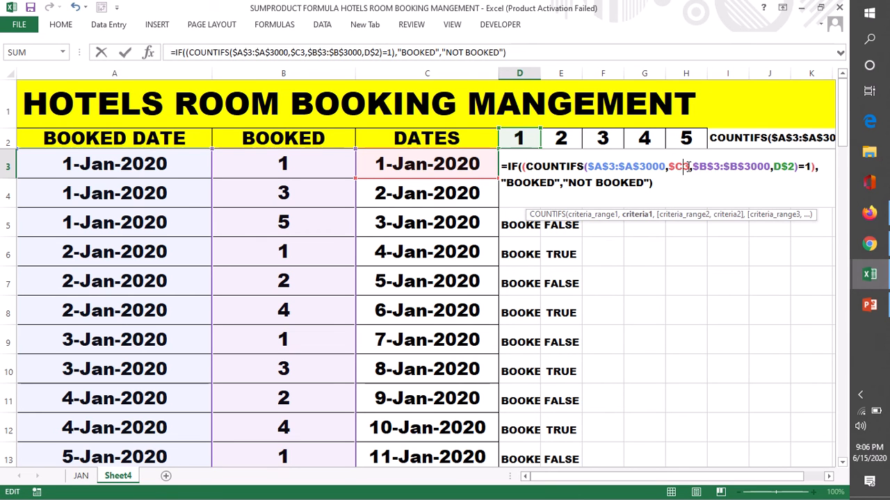
pyautogui.click(773, 166)
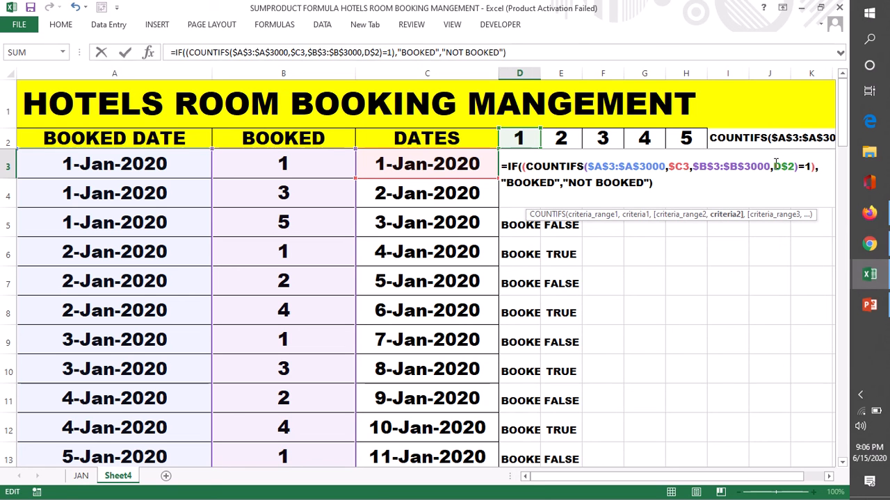
pyautogui.write('$')
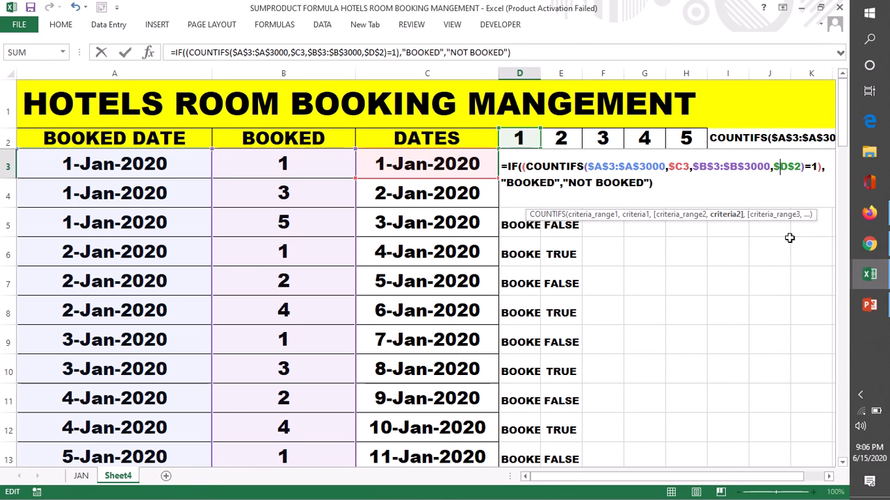
pyautogui.press('Return')
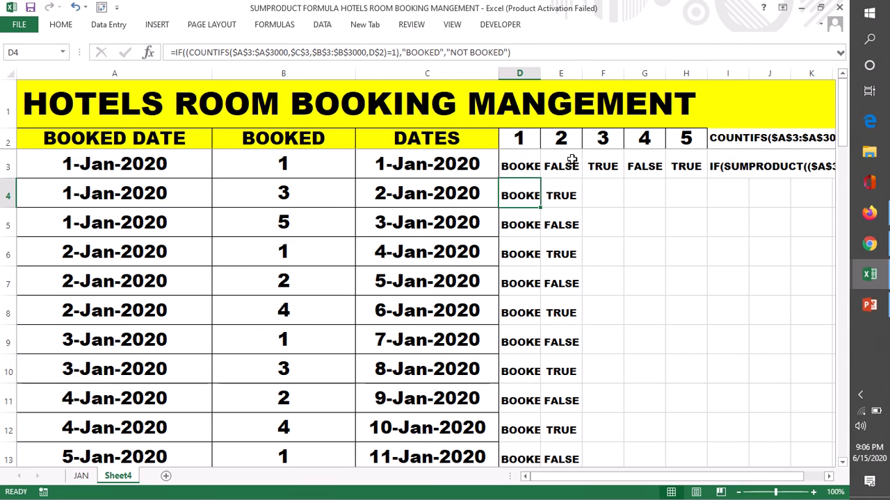
# - Fill the revised IF formula from D3 down the room 1 column
pyautogui.click(532, 171)
pyautogui.doubleClick(540, 178)
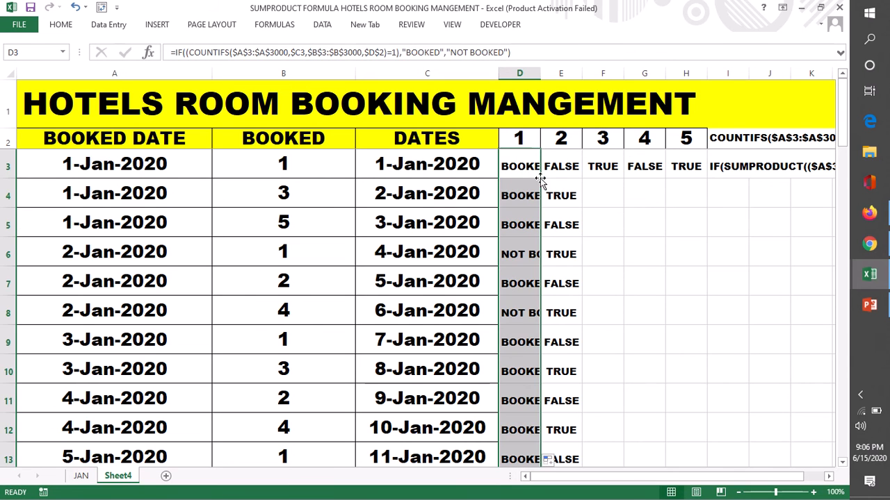
pyautogui.click(712, 282)
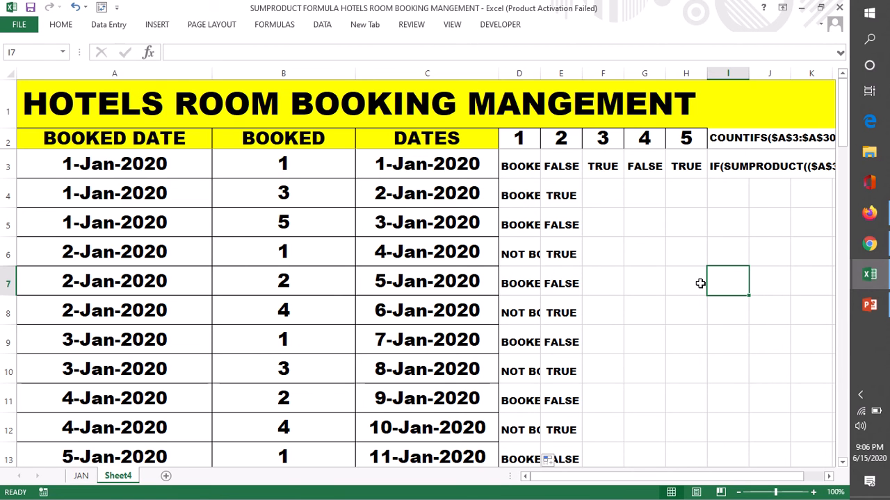
# - Change the criteria in D3's COUNTIFS formula to $C$3 for the date and D$2 for the room
pyautogui.click(520, 166)
pyautogui.doubleClick(520, 166)
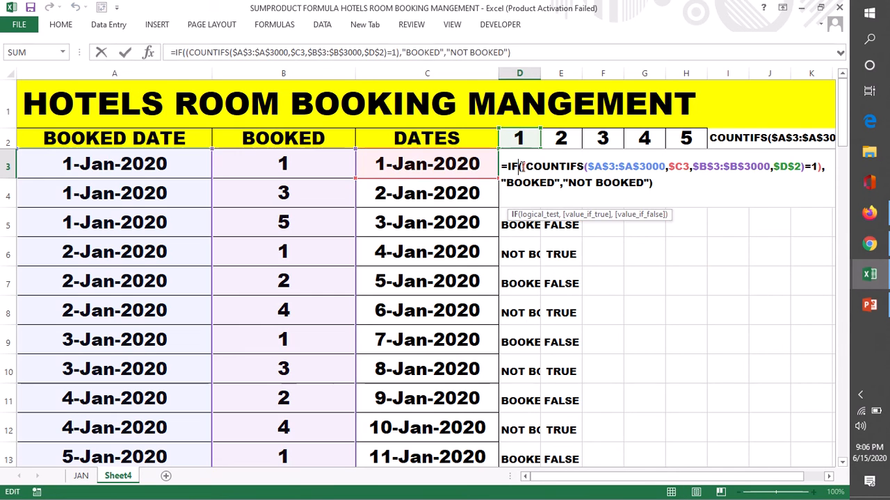
pyautogui.click(683, 167)
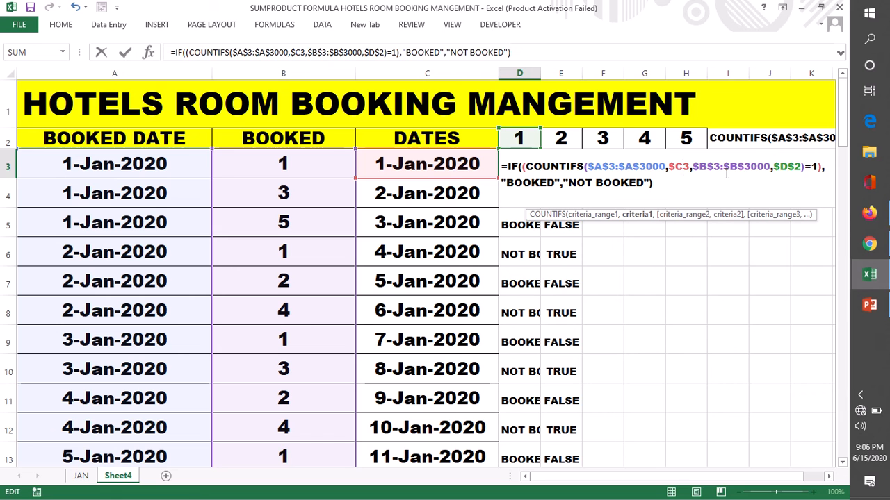
pyautogui.write('$')
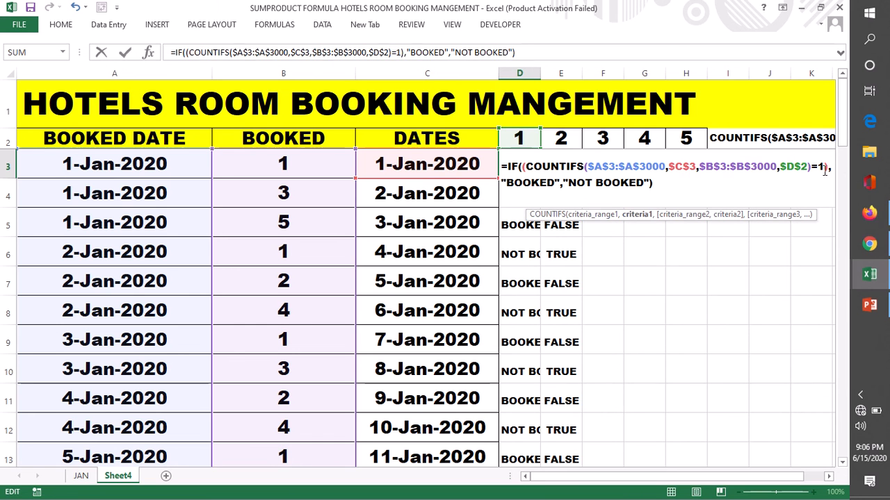
pyautogui.click(788, 168)
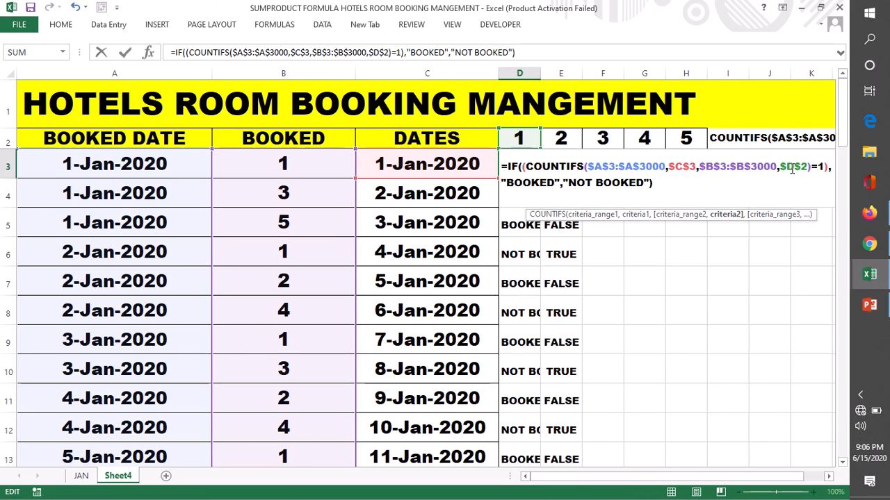
pyautogui.press('BackSpace')
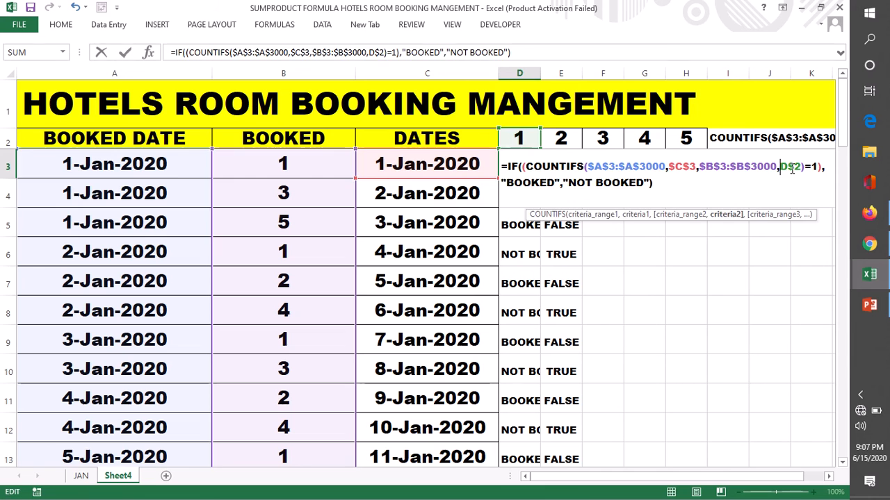
pyautogui.press('Return')
# - Fill D3's formula across row 3 to H3, covering rooms 2 to 5
pyautogui.click(522, 165)
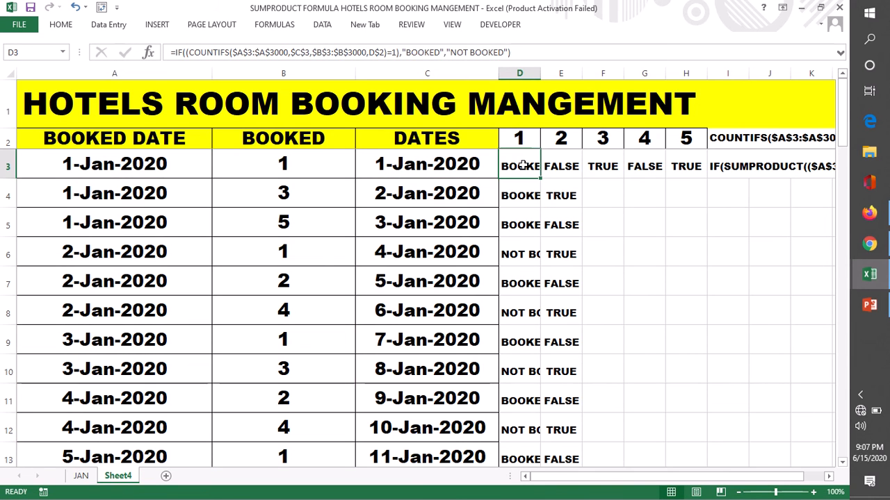
pyautogui.moveTo(541, 177); pyautogui.dragTo(694, 226)
pyautogui.click(669, 292)
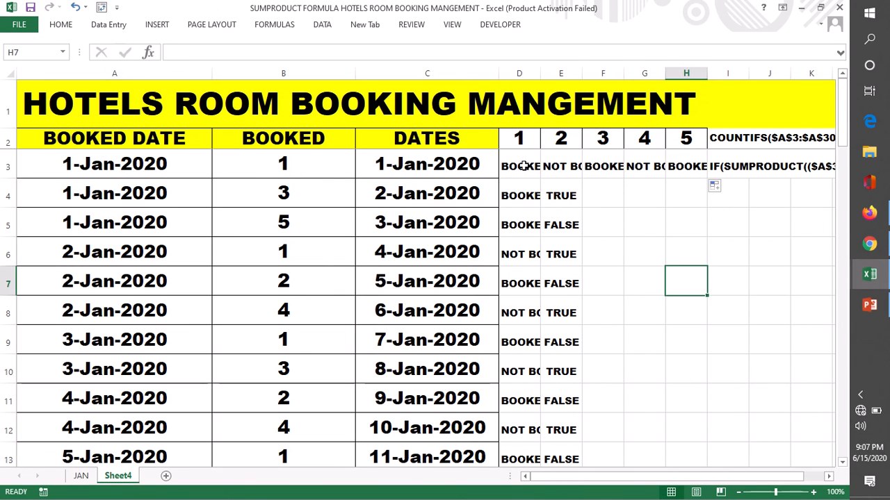
# - Conditionally format cells in D3:J57 containing the text BOOKED with Green Fill with Dark Green Text
pyautogui.moveTo(522, 165); pyautogui.dragTo(601, 451)
pyautogui.moveTo(732, 395); pyautogui.dragTo(762, 415)
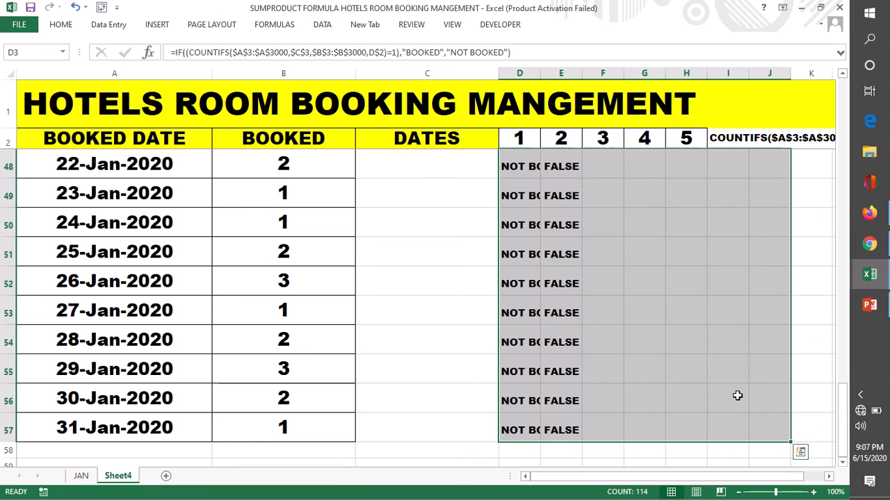
pyautogui.click(60, 25)
pyautogui.click(538, 74)
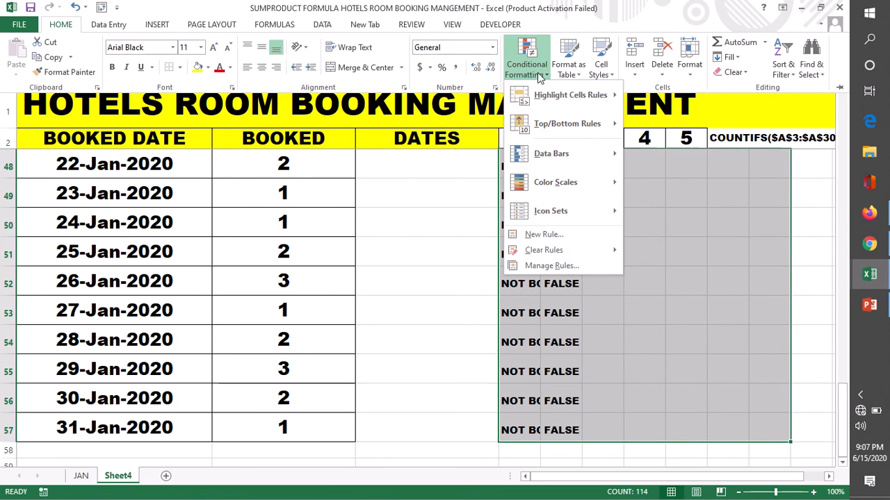
pyautogui.moveTo(564, 97)
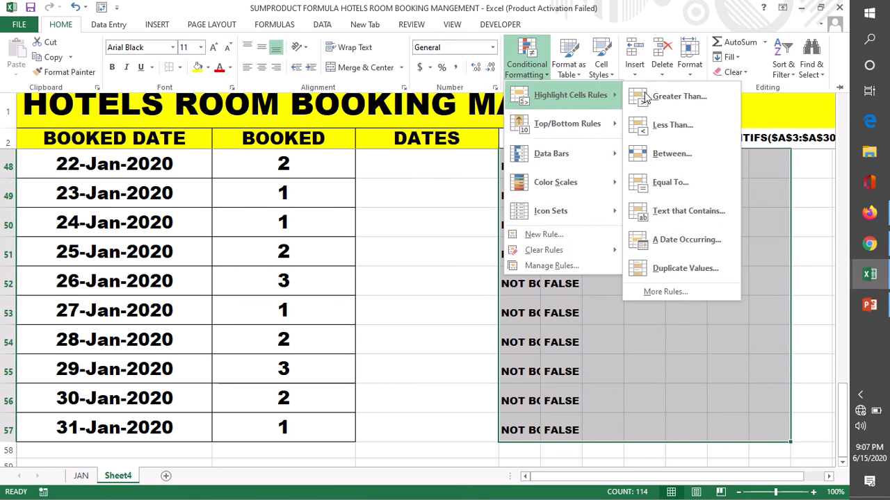
pyautogui.click(670, 218)
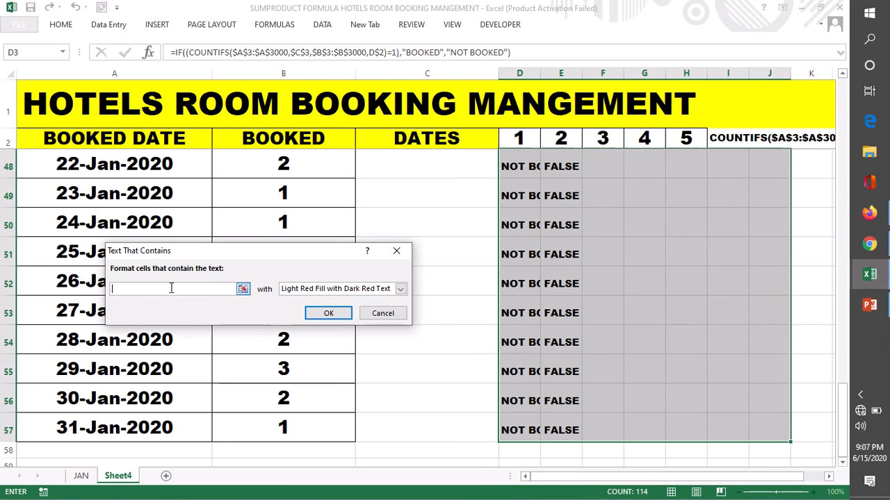
pyautogui.write('BOOK')
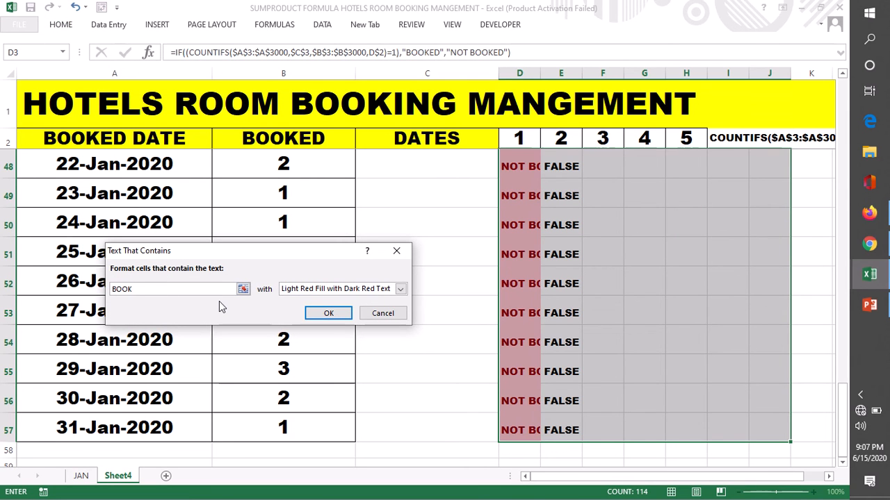
pyautogui.write('ED')
pyautogui.click(401, 289)
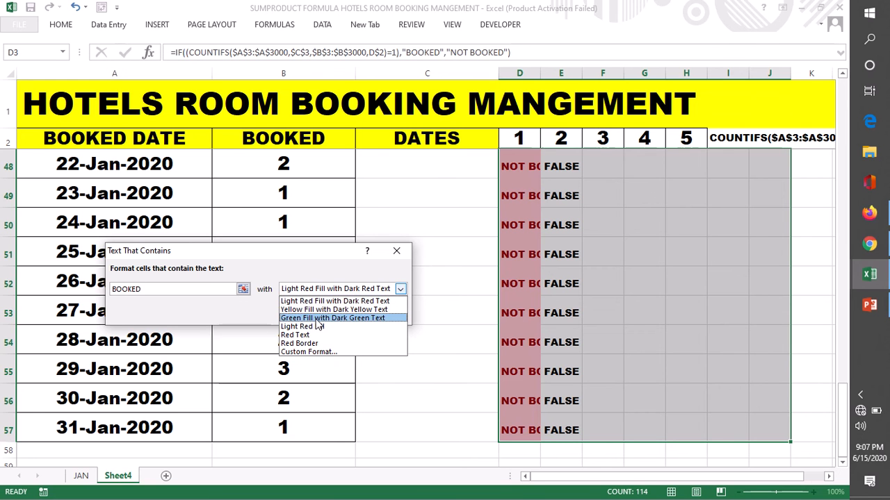
pyautogui.click(316, 320)
pyautogui.click(318, 313)
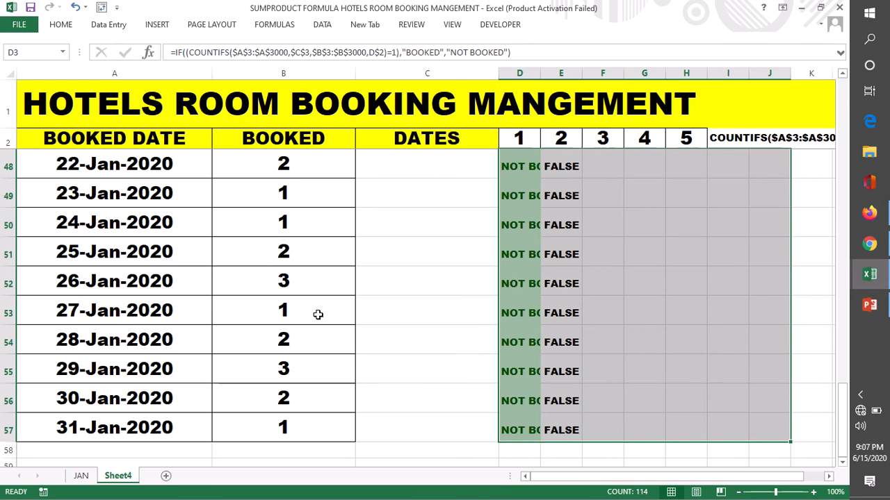
# - Add a conditional formatting rule to D3:J57 giving text containing NOT BOOKED a Light Red Fill with Dark Red Text
pyautogui.click(61, 26)
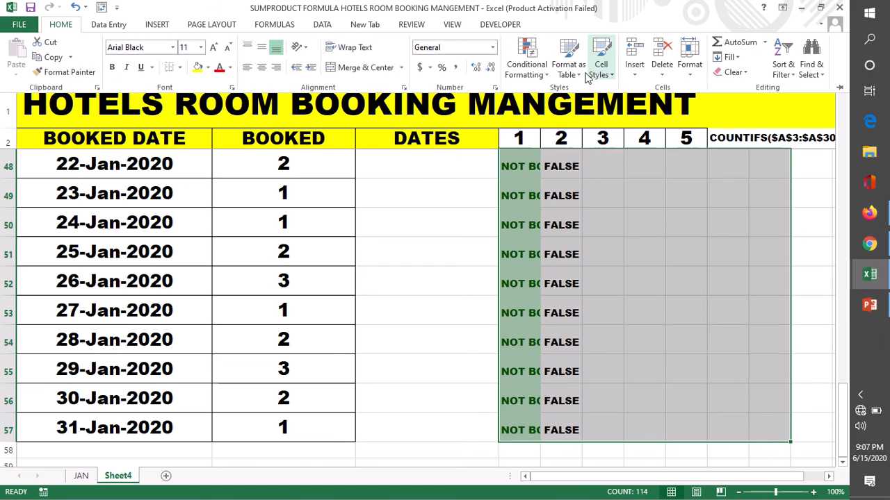
pyautogui.click(526, 64)
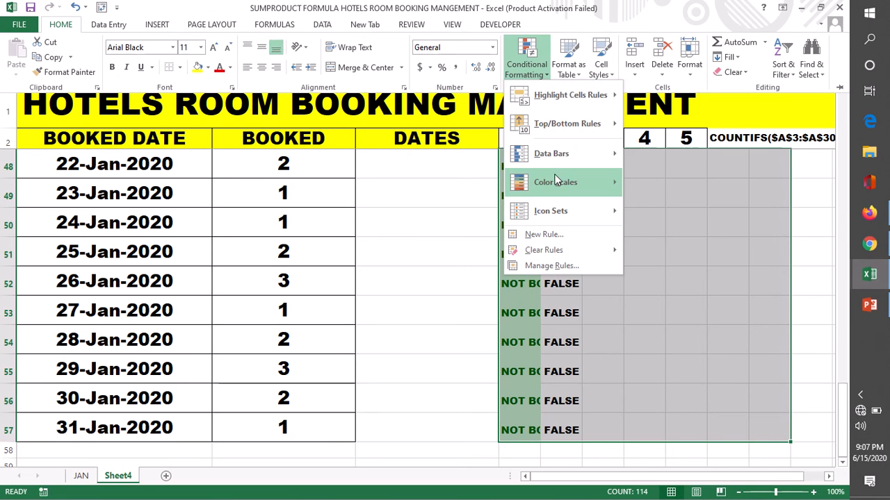
pyautogui.moveTo(558, 101)
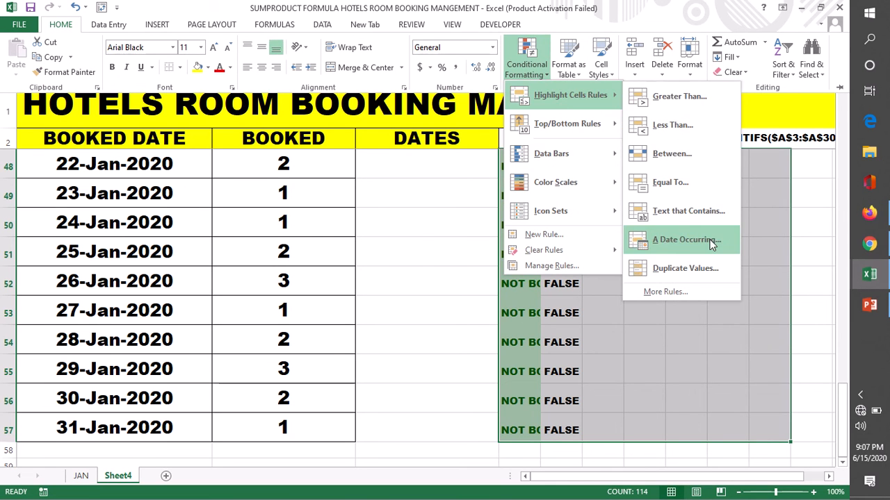
pyautogui.click(693, 214)
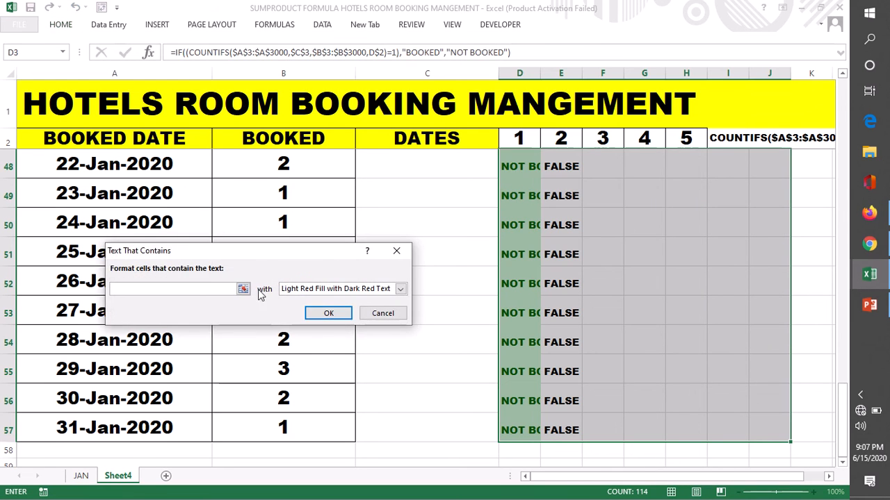
pyautogui.write('NOT BOOKED')
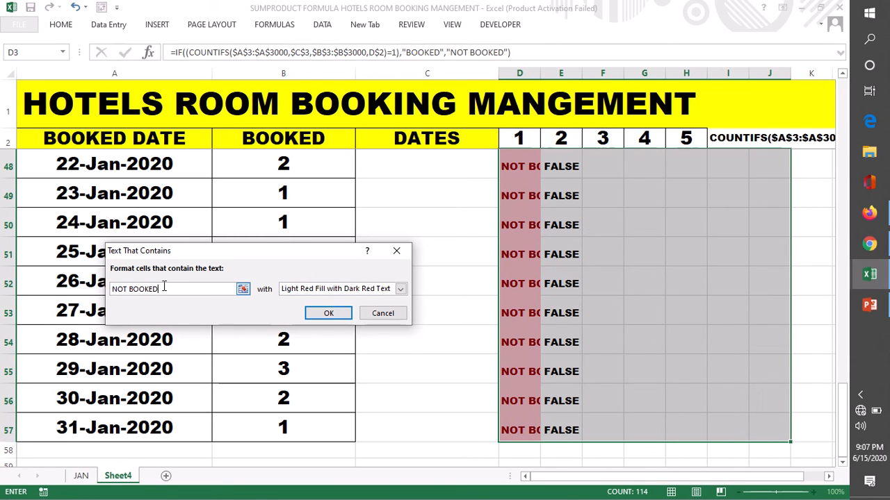
pyautogui.click(327, 314)
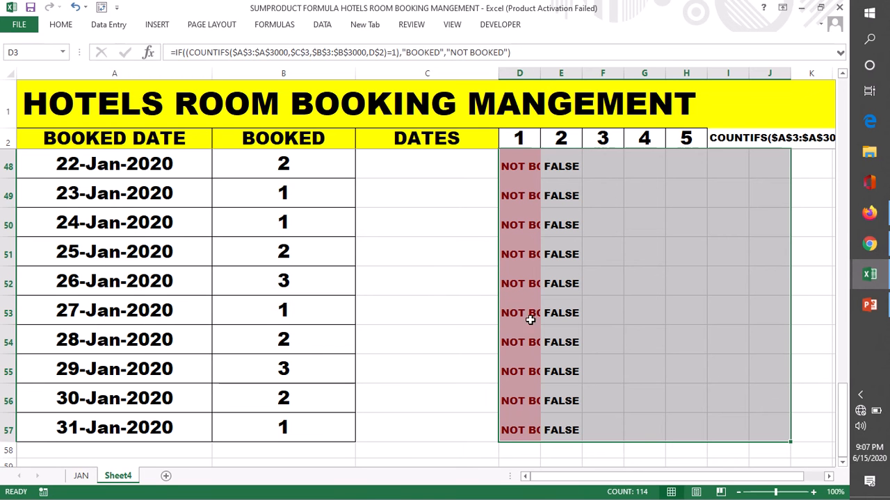
pyautogui.click(642, 255)
# - Copy the SUMPRODUCT expression out of the formula text in I3 and select D3
pyautogui.scroll(8, 638, 236)
pyautogui.scroll(7, 634, 225)
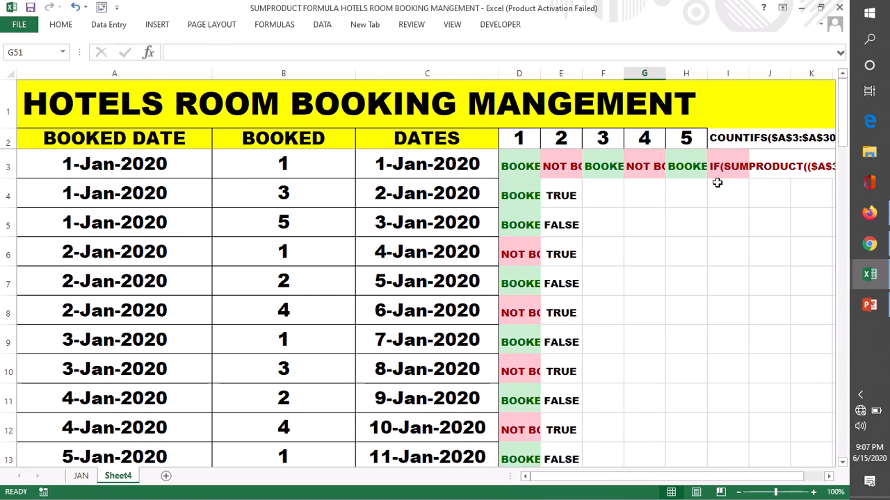
pyautogui.moveTo(712, 477); pyautogui.dragTo(733, 478)
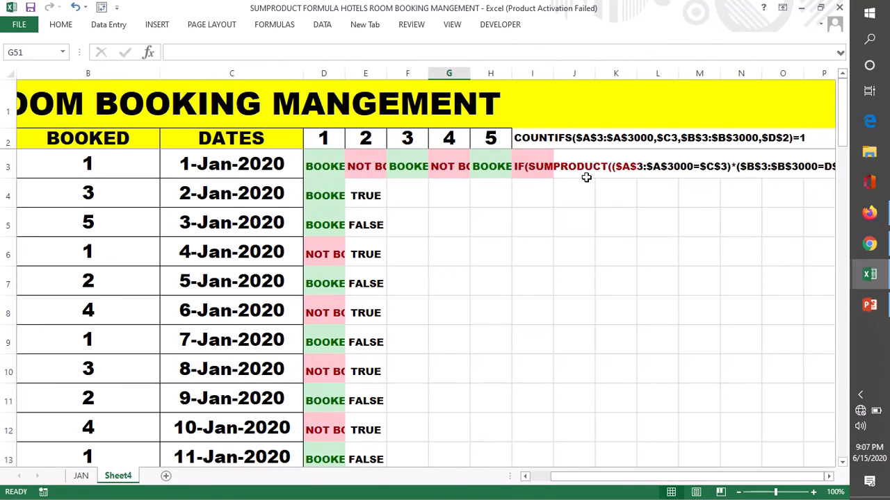
pyautogui.doubleClick(534, 167)
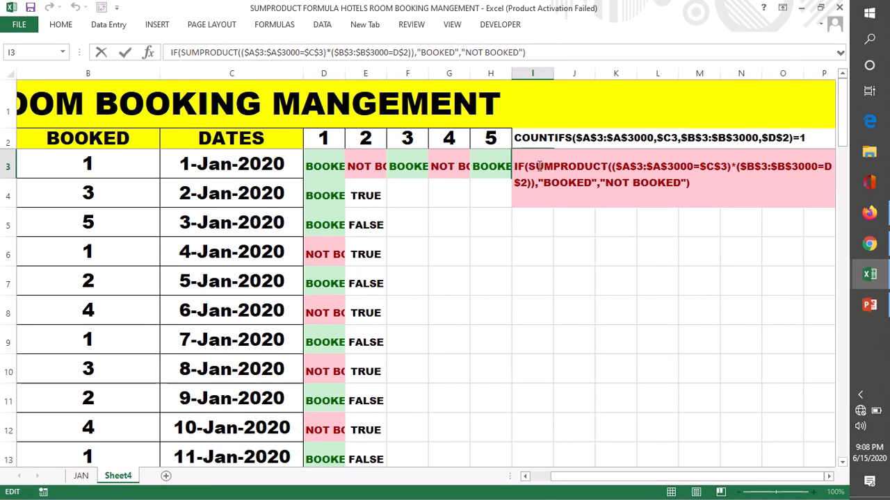
pyautogui.moveTo(529, 166)
pyautogui.mouseDown()
pyautogui.moveTo(834, 170)
pyautogui.moveTo(523, 170)
pyautogui.moveTo(532, 182)
pyautogui.mouseUp()
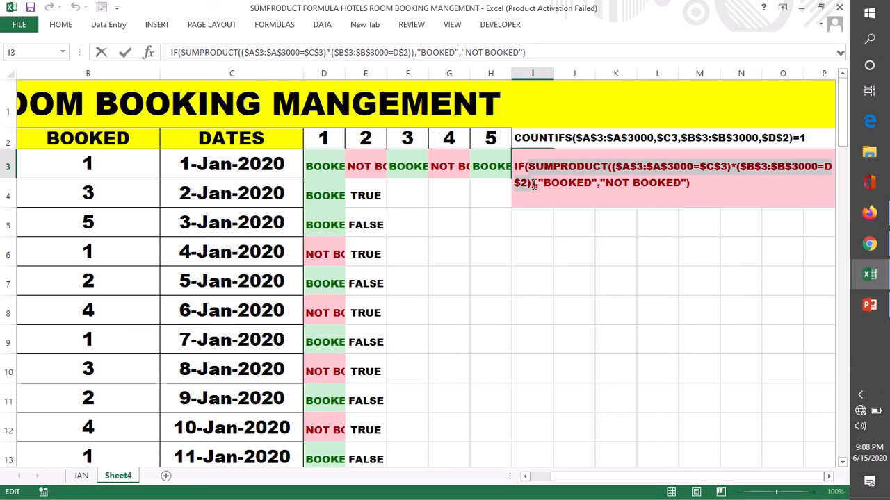
pyautogui.moveTo(534, 184); pyautogui.dragTo(536, 184)
pyautogui.hotkey('ctrl', 'c')
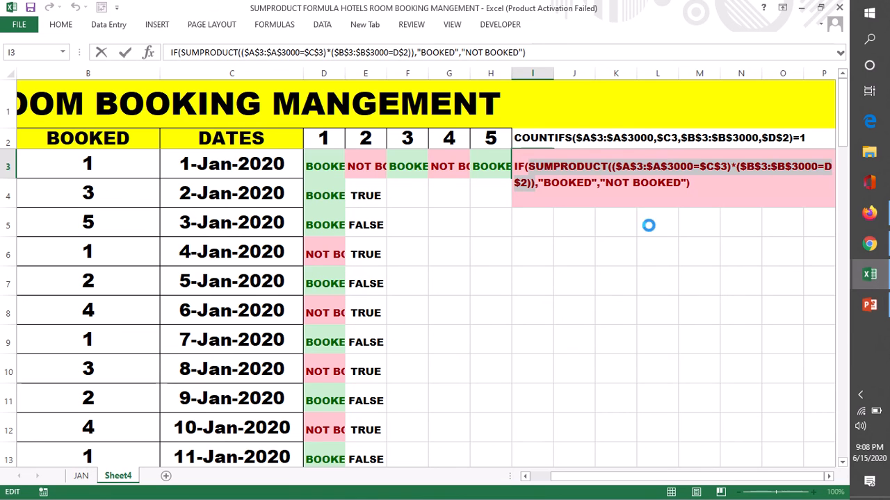
pyautogui.click(324, 166)
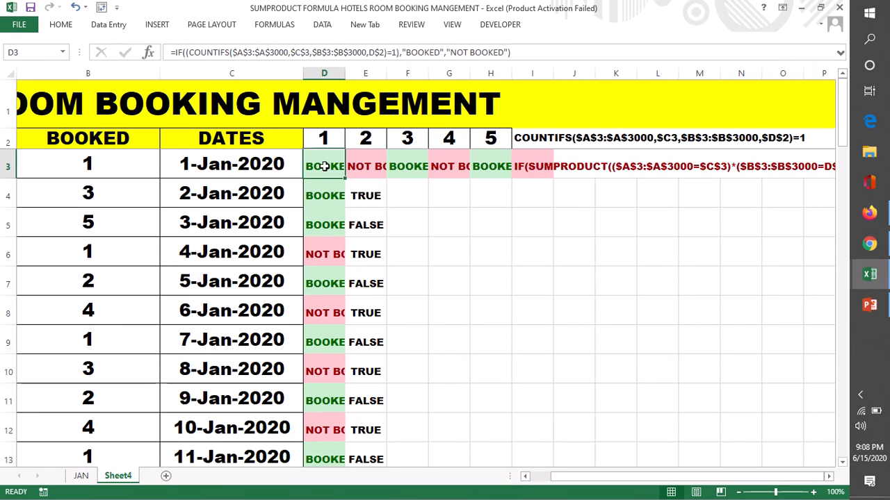
# - Paste SUMPRODUCT(($A$3:$A$3000=$C$3)*($B$3:$B$3000=D$2)) as text into D3 and examine its date condition
pyautogui.hotkey('ctrl', 'v')
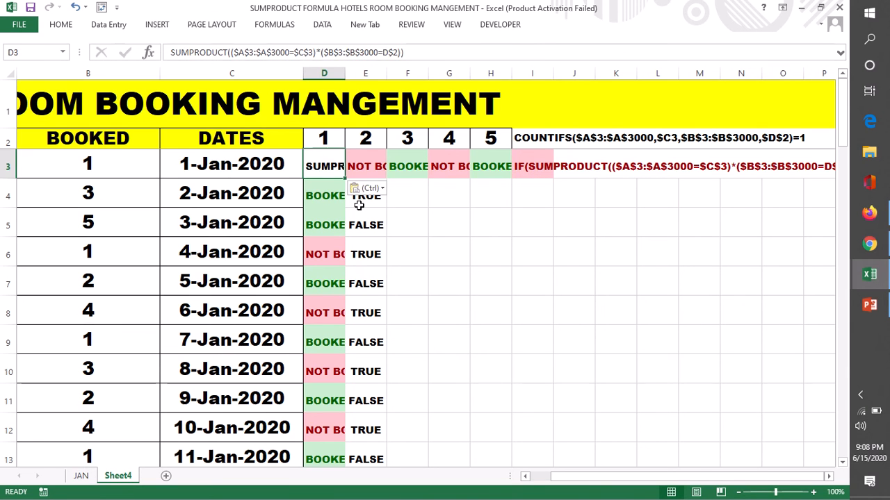
pyautogui.doubleClick(334, 166)
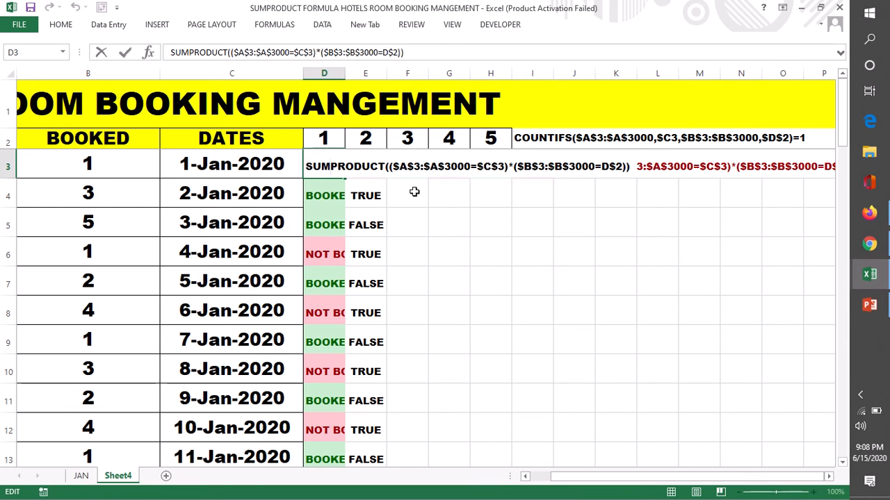
pyautogui.moveTo(636, 478); pyautogui.dragTo(602, 486)
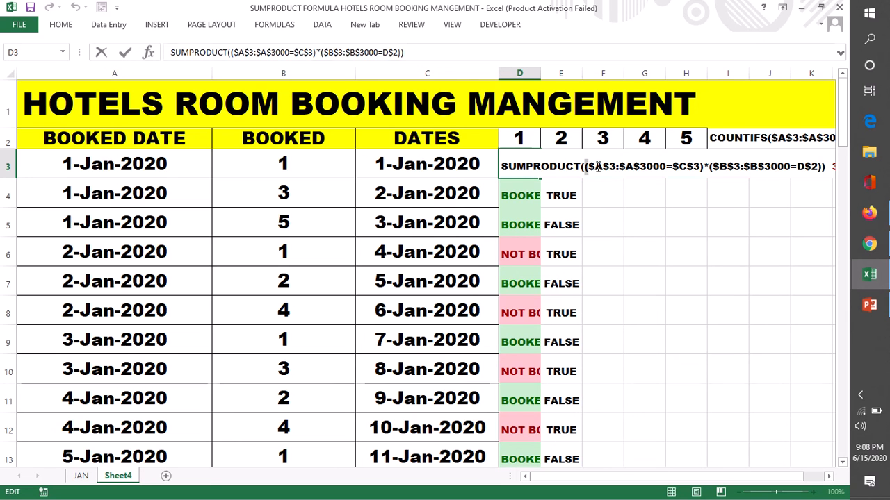
pyautogui.moveTo(598, 167); pyautogui.dragTo(703, 166)
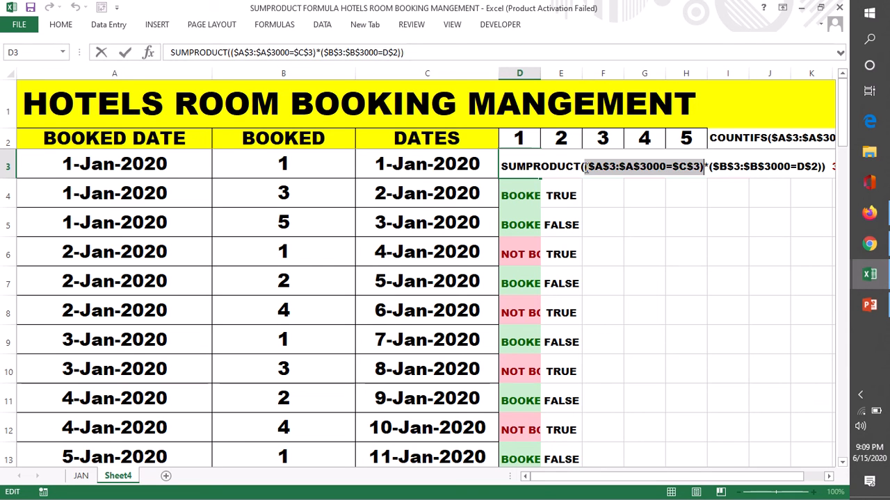
pyautogui.moveTo(585, 167); pyautogui.dragTo(704, 166)
pyautogui.press('Return')
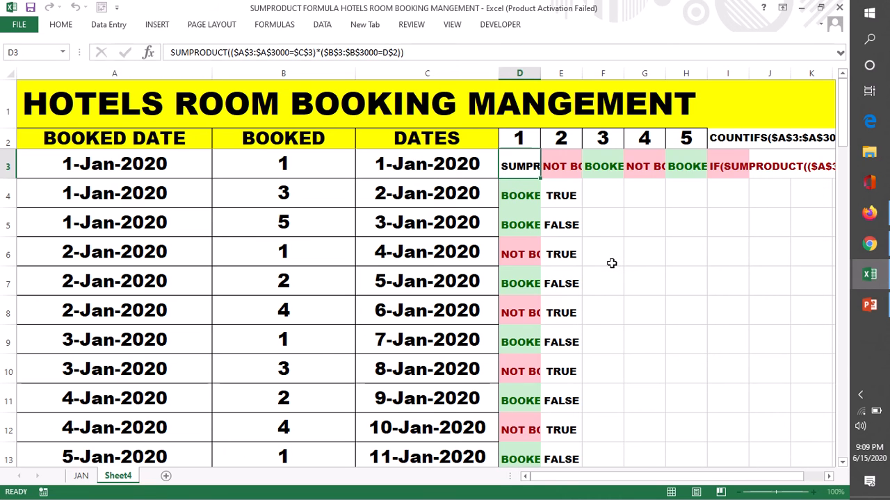
# - Copy I3's full formula text into D3 as =IF(SUMPRODUCT(($A$3:$A$3000=$C$3)*($B$3:$B$3000=D$2)),"BOOKED","NOT BOOKED")
pyautogui.click(715, 169)
pyautogui.doubleClick(716, 169)
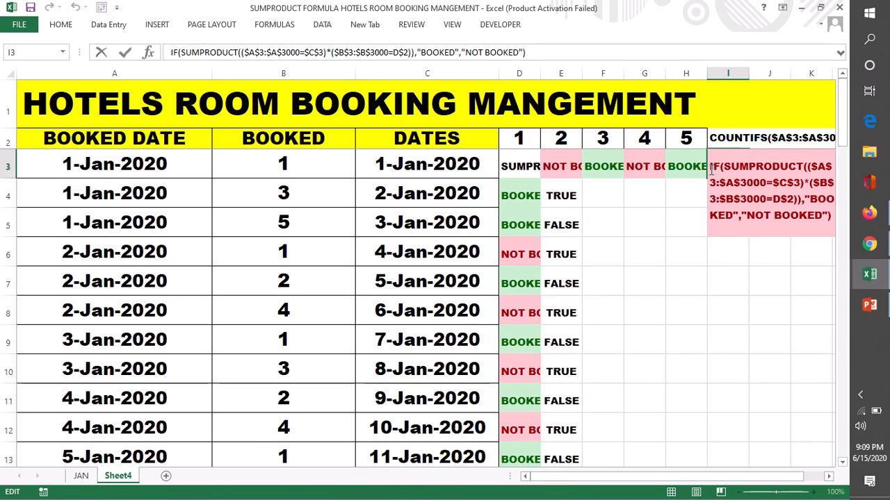
pyautogui.moveTo(709, 167); pyautogui.dragTo(804, 237)
pyautogui.hotkey('ctrl', 'c')
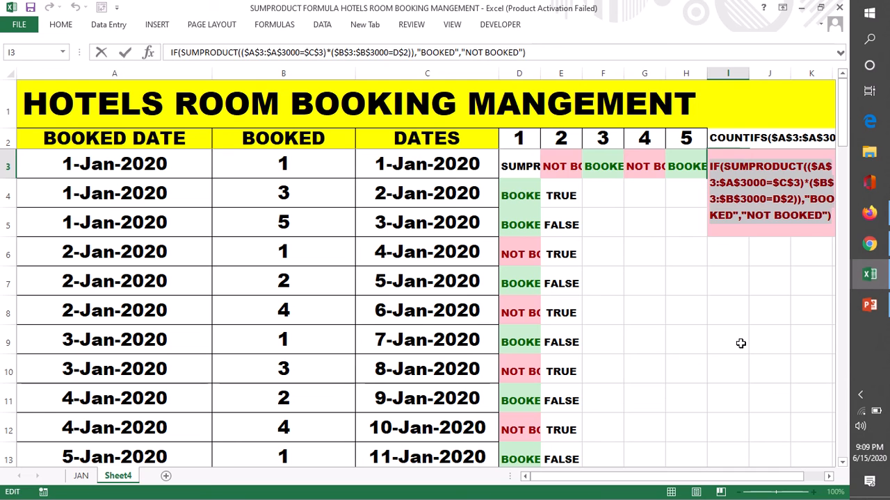
pyautogui.press('Return')
pyautogui.doubleClick(505, 166)
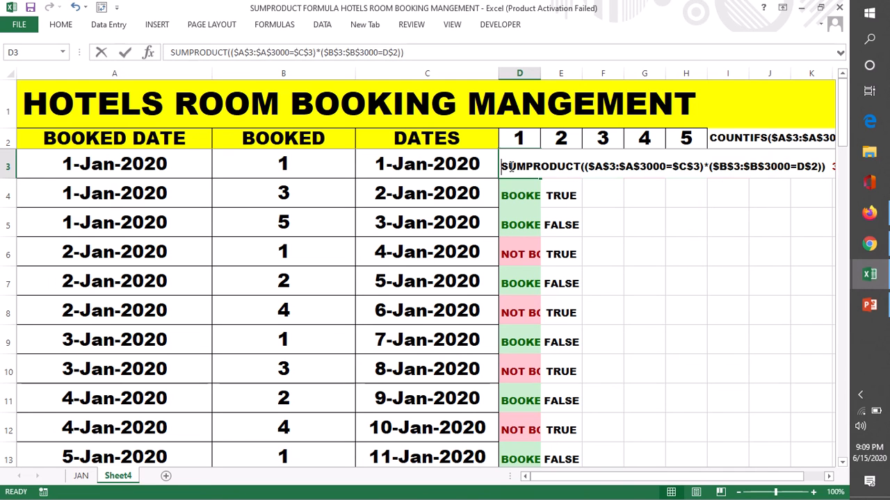
pyautogui.moveTo(504, 165); pyautogui.dragTo(833, 167)
pyautogui.hotkey('ctrl', 'v')
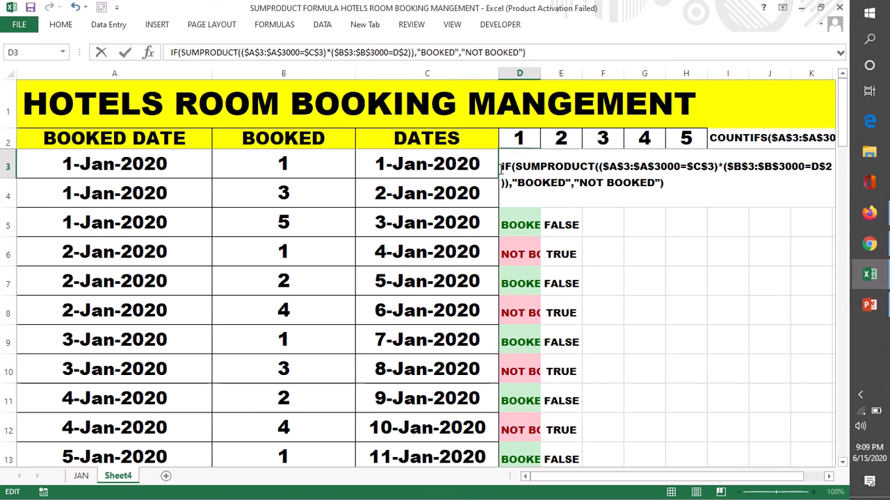
pyautogui.click(502, 166)
pyautogui.write('=')
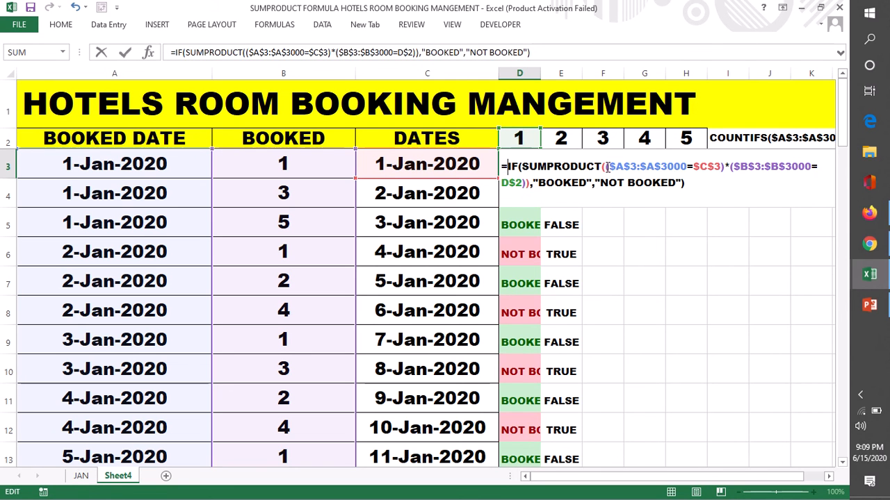
# - Examine the date condition, the room condition and the two result texts in D3's formula, and enter the formula
pyautogui.moveTo(615, 167); pyautogui.dragTo(686, 169)
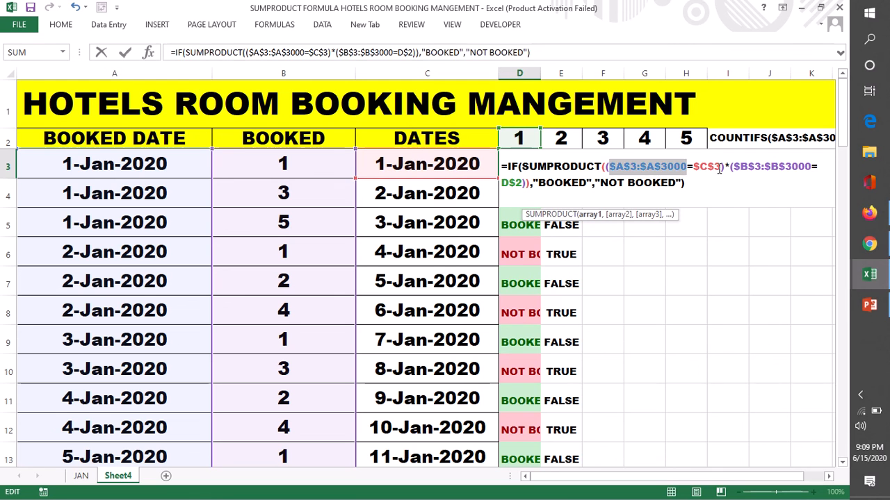
pyautogui.moveTo(719, 170); pyautogui.dragTo(697, 169)
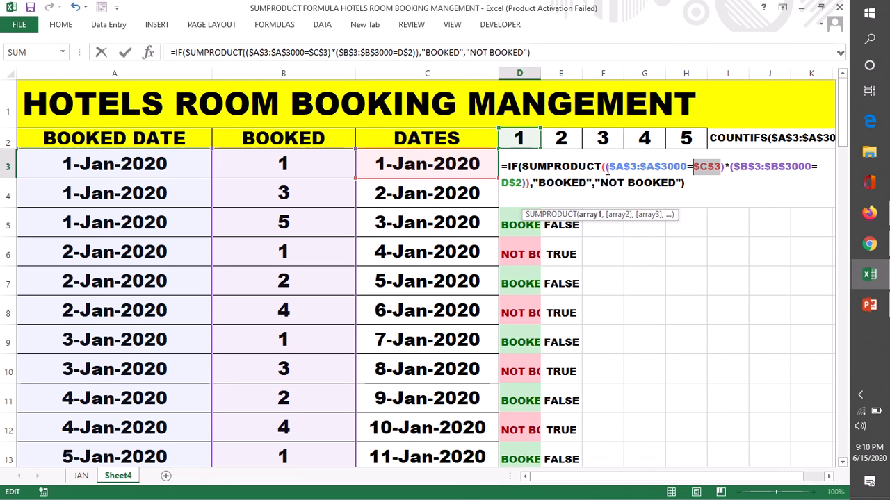
pyautogui.moveTo(607, 168); pyautogui.dragTo(720, 167)
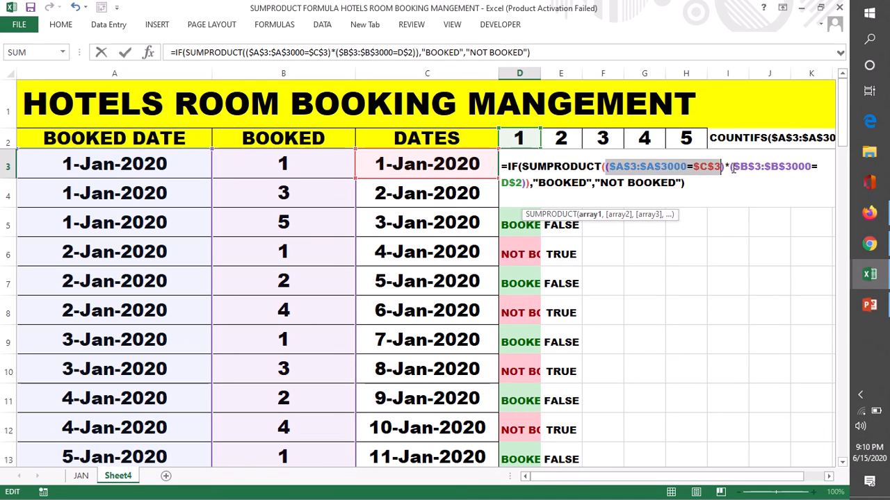
pyautogui.moveTo(731, 167); pyautogui.dragTo(817, 167)
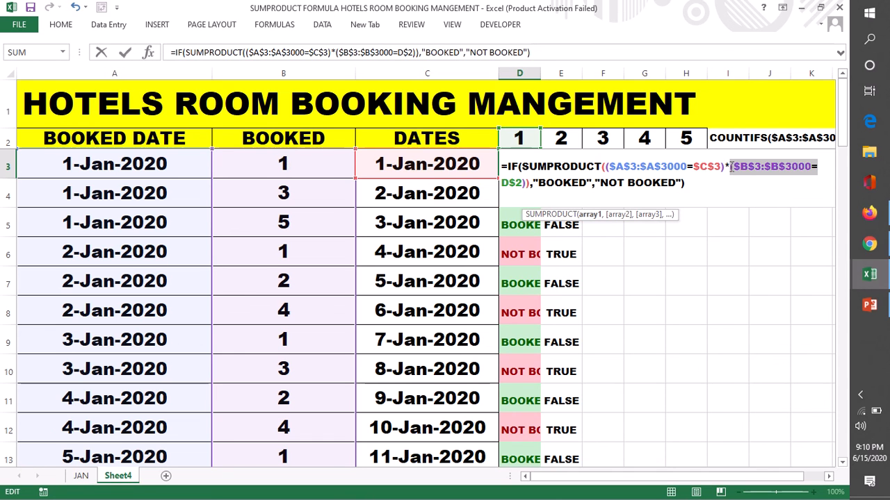
pyautogui.moveTo(730, 167); pyautogui.dragTo(811, 166)
pyautogui.moveTo(539, 184); pyautogui.dragTo(676, 183)
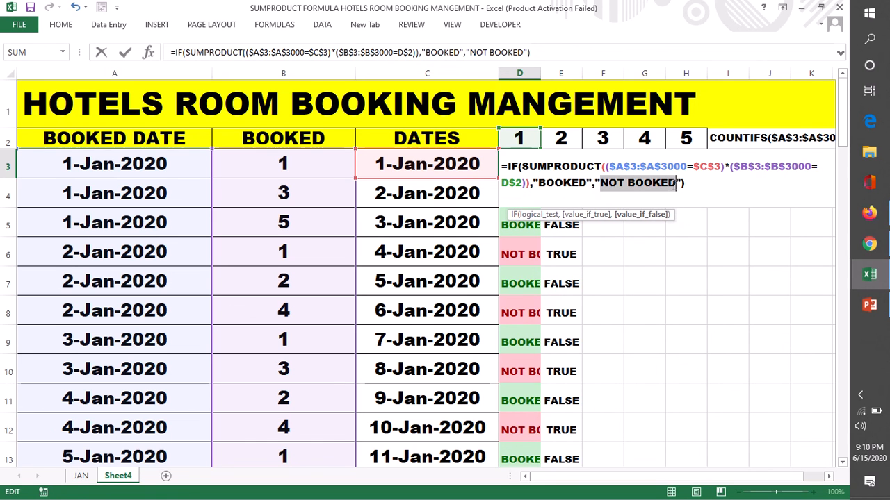
pyautogui.moveTo(605, 167); pyautogui.dragTo(725, 167)
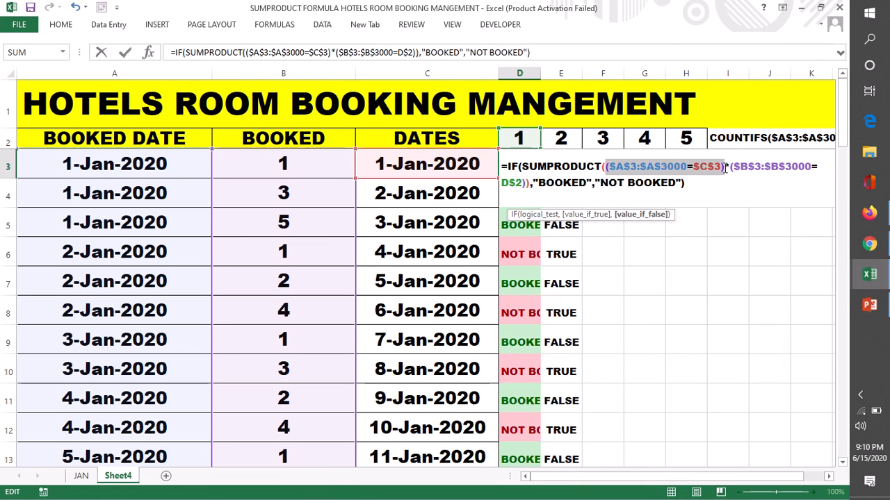
pyautogui.moveTo(725, 168); pyautogui.dragTo(588, 182)
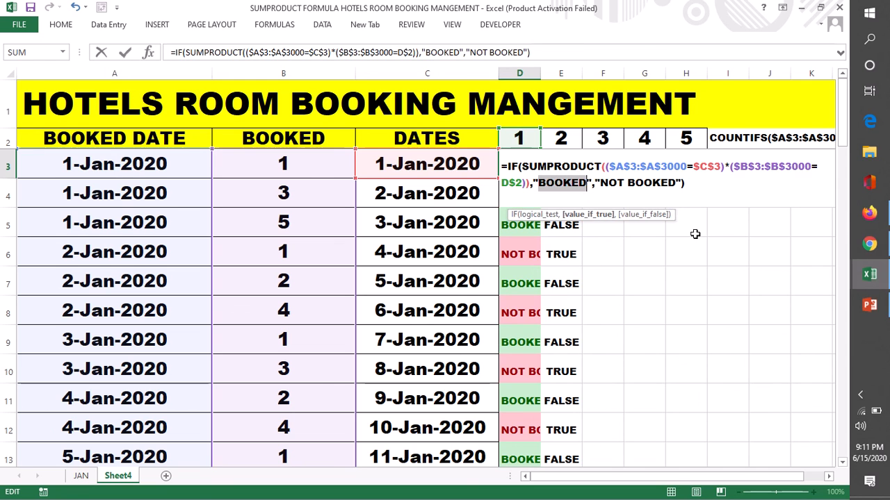
pyautogui.moveTo(604, 167); pyautogui.dragTo(724, 167)
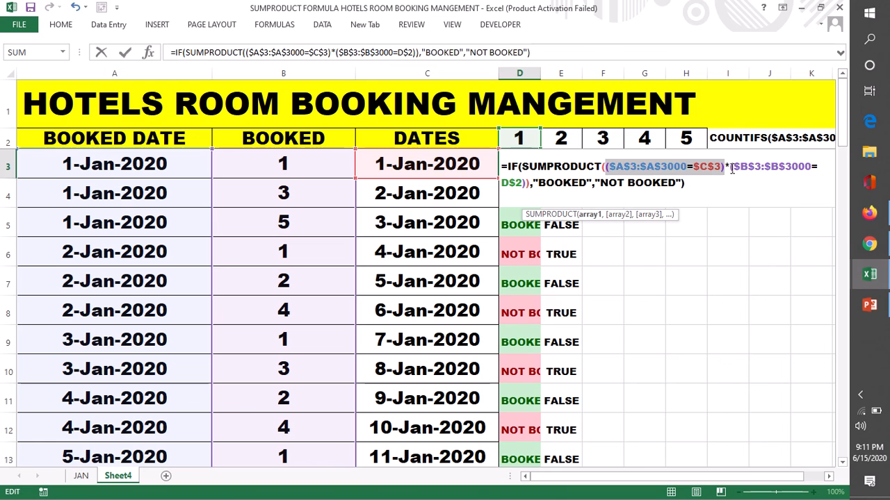
pyautogui.moveTo(729, 167); pyautogui.dragTo(527, 181)
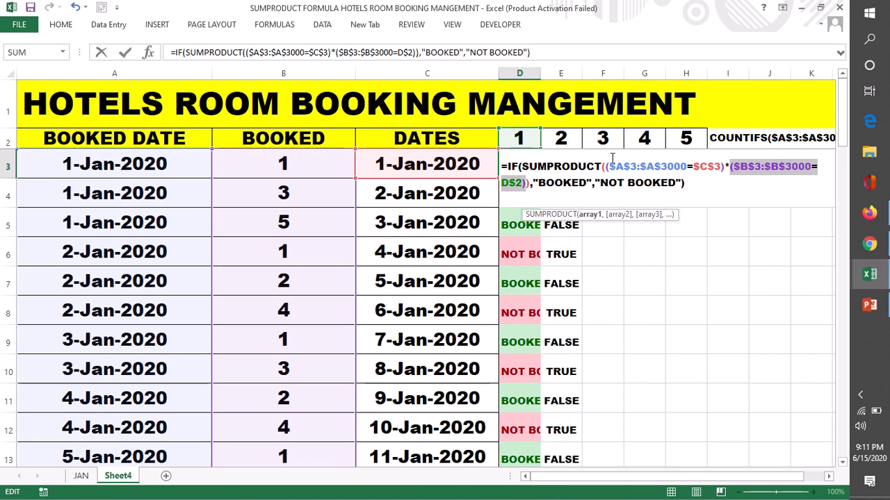
pyautogui.moveTo(604, 167); pyautogui.dragTo(724, 170)
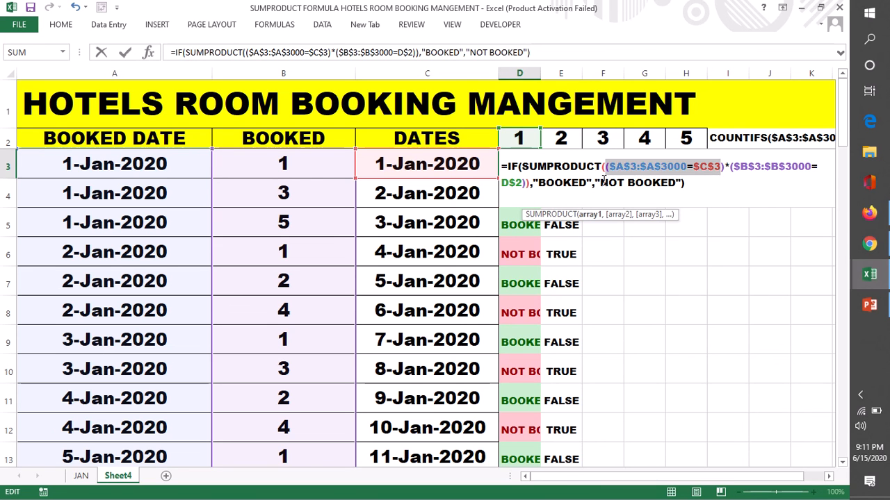
pyautogui.moveTo(600, 182); pyautogui.dragTo(676, 182)
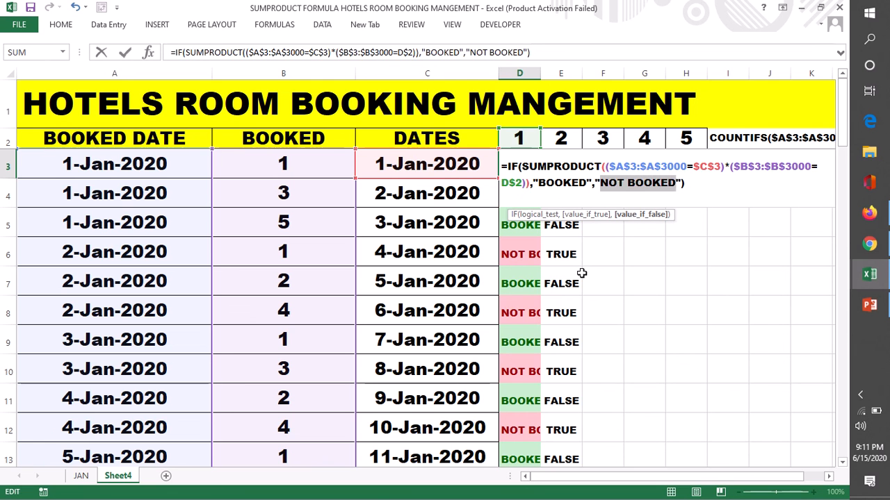
pyautogui.press('Return')
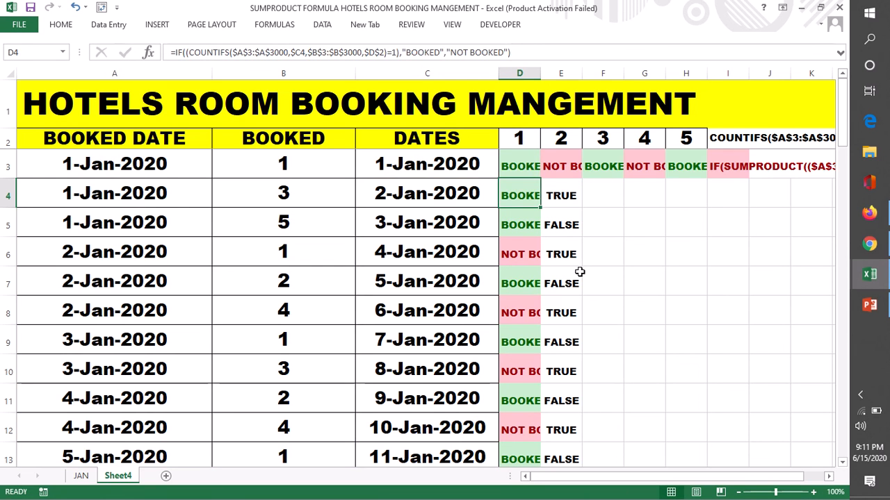
# - Fill D3's IF SUMPRODUCT formula across row 3 to H3 for rooms 2 to 5
pyautogui.click(512, 164)
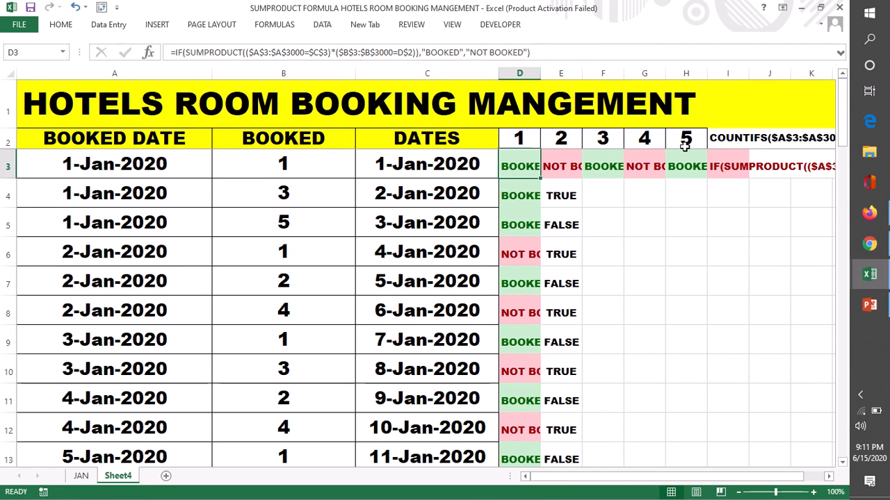
pyautogui.doubleClick(515, 167)
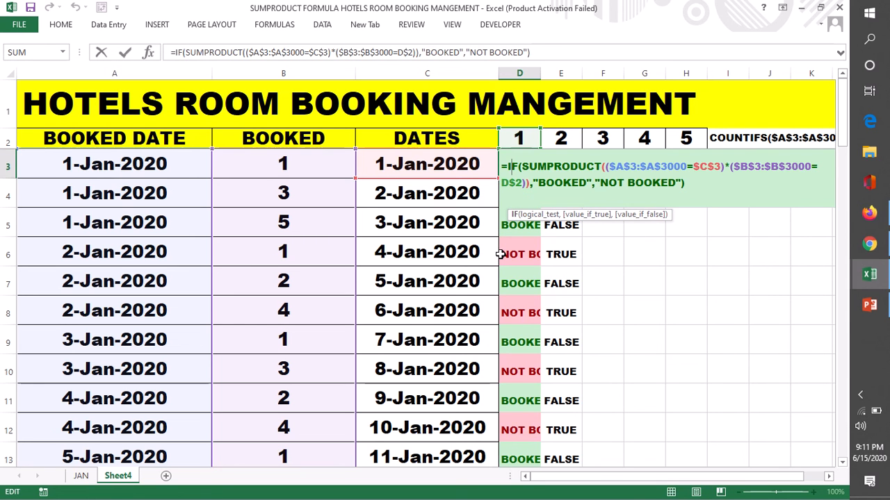
pyautogui.press('Return')
pyautogui.click(514, 164)
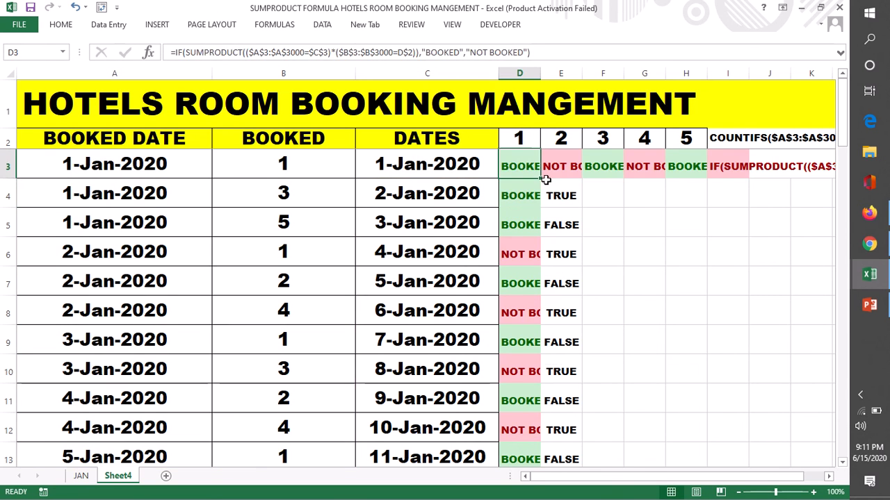
pyautogui.moveTo(540, 178); pyautogui.dragTo(708, 174)
pyautogui.click(550, 166)
pyautogui.click(517, 172)
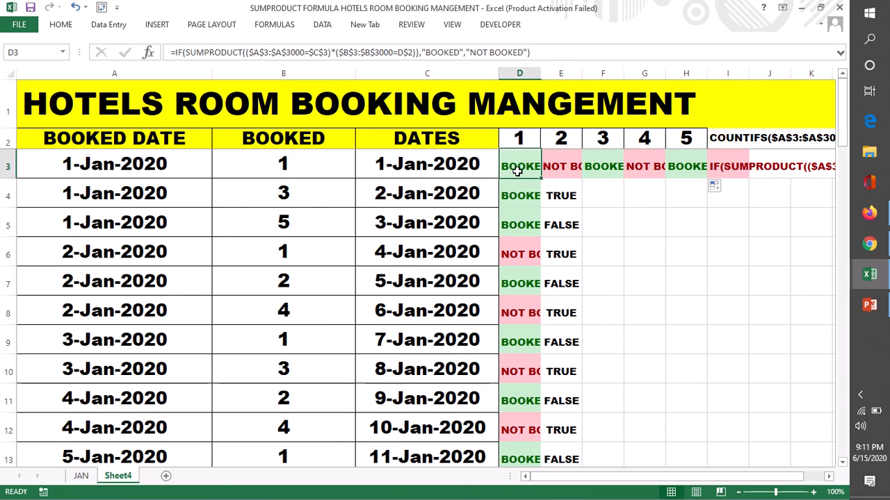
pyautogui.doubleClick(517, 172)
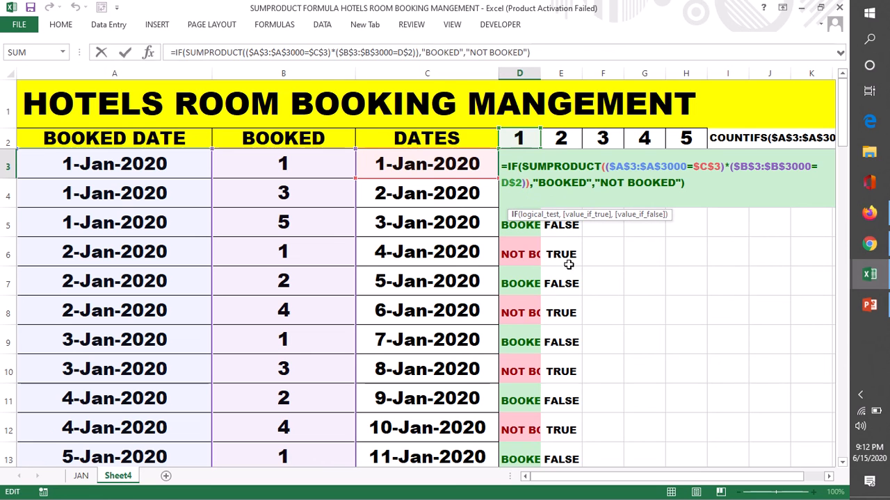
pyautogui.hotkey('ctrl', 'Return')
pyautogui.click(502, 185)
pyautogui.click(519, 167)
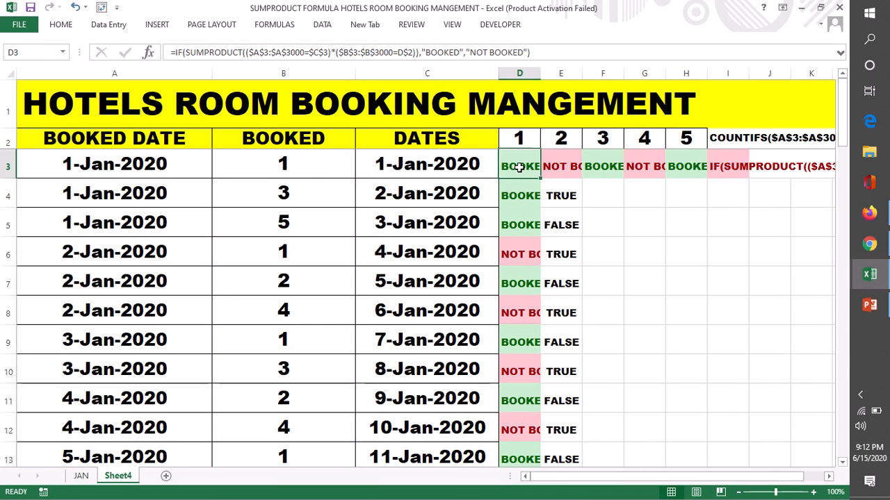
# - Change the date reference to $C3 and the room reference to $D$2 in D3's formula, and fill it down column D to row 57
pyautogui.doubleClick(520, 167)
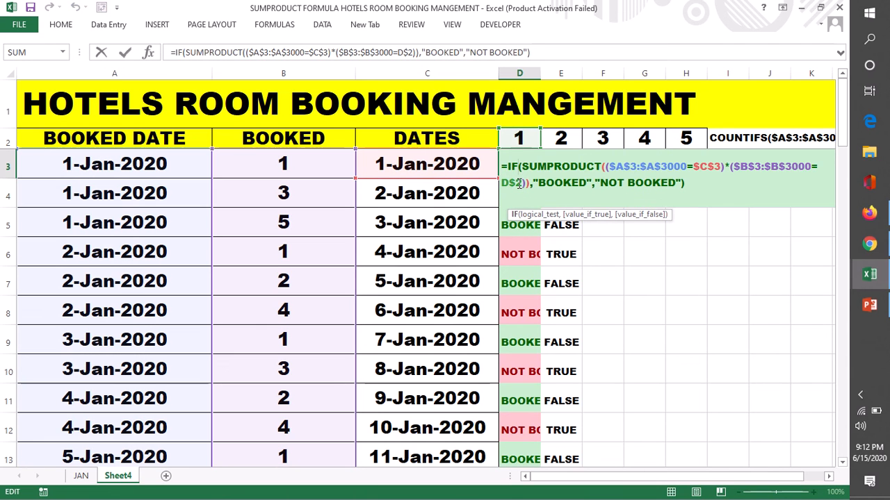
pyautogui.click(714, 167)
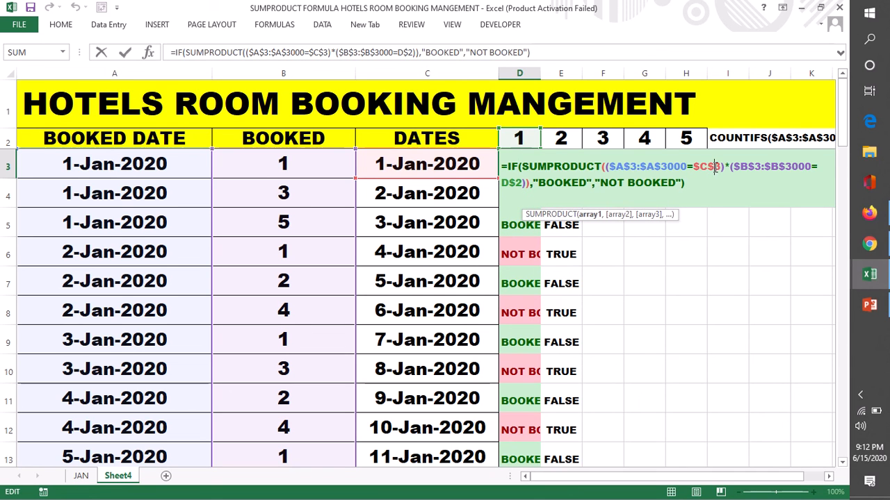
pyautogui.press('F4')
pyautogui.press('F4')
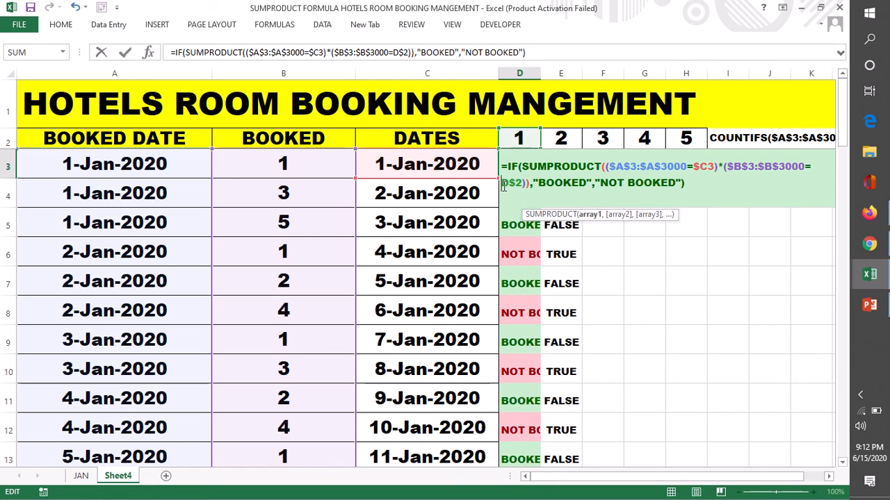
pyautogui.press('F4')
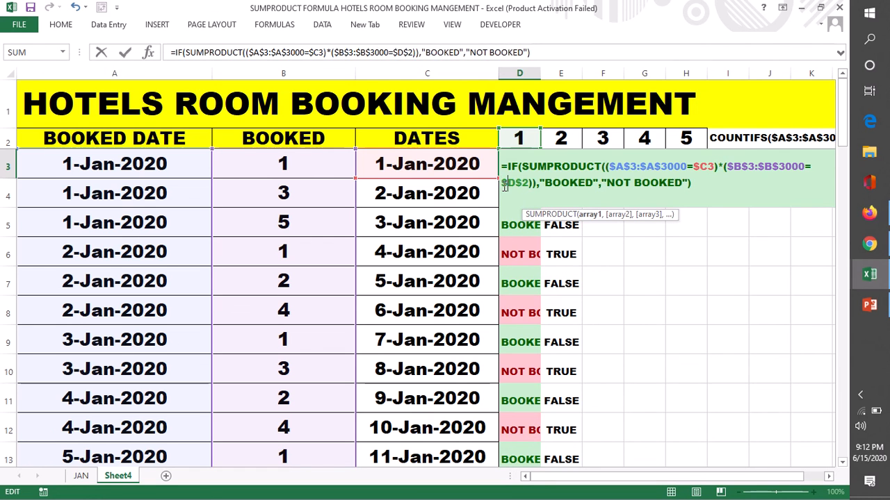
pyautogui.press('Return')
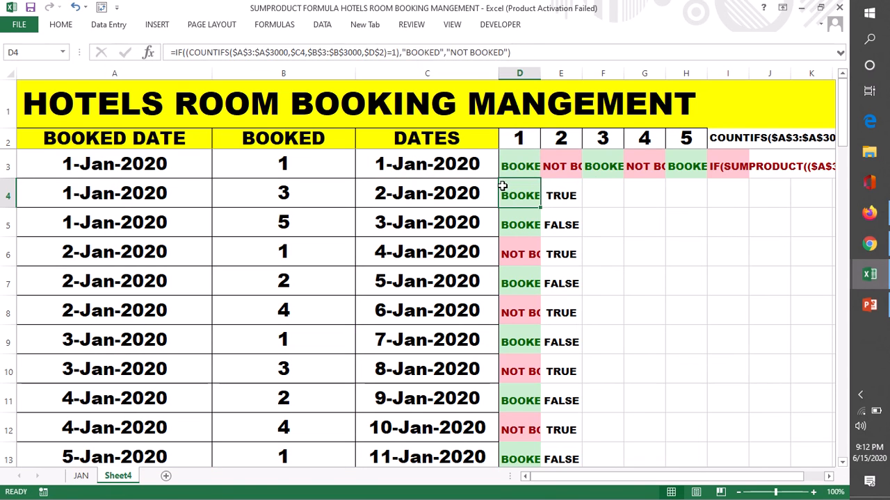
pyautogui.click(514, 165)
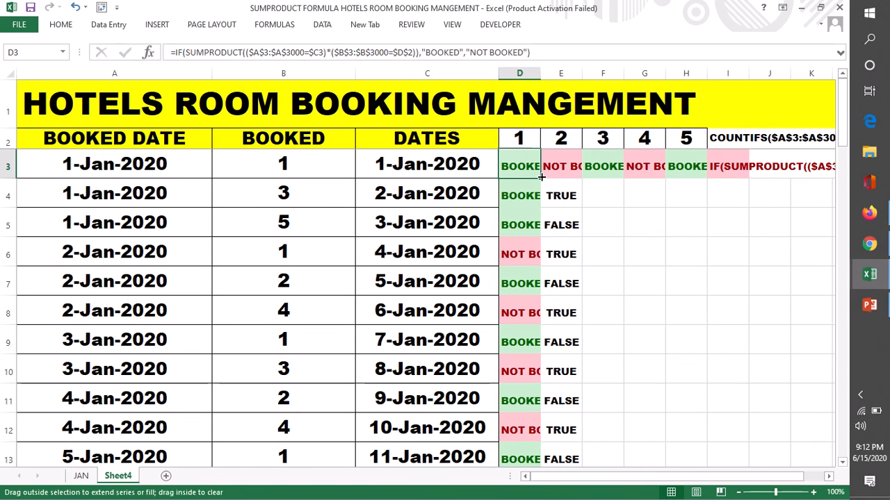
pyautogui.doubleClick(540, 179)
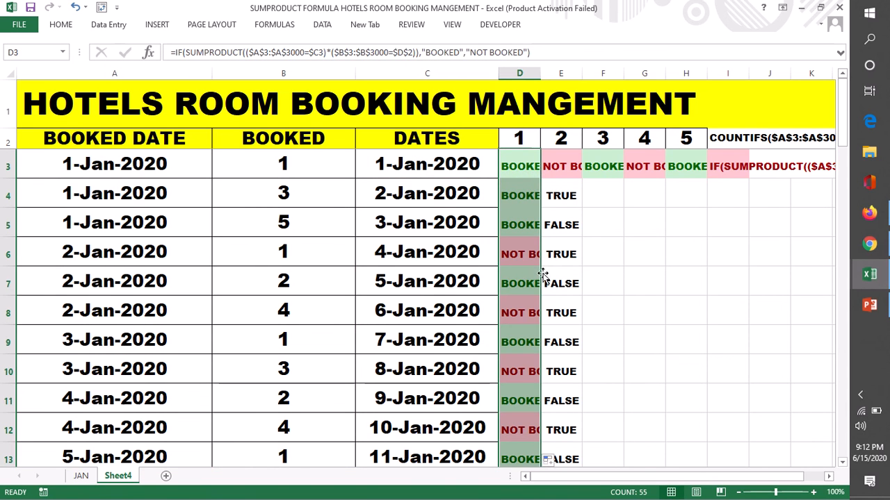
# - Change the date reference to $C3 and the room reference to $E$2 in E3's formula, and fill it down column E
pyautogui.click(562, 169)
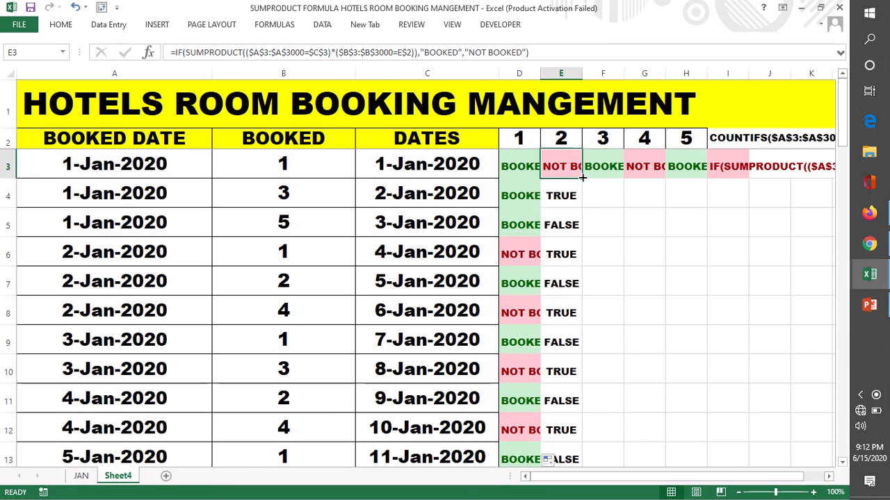
pyautogui.doubleClick(555, 169)
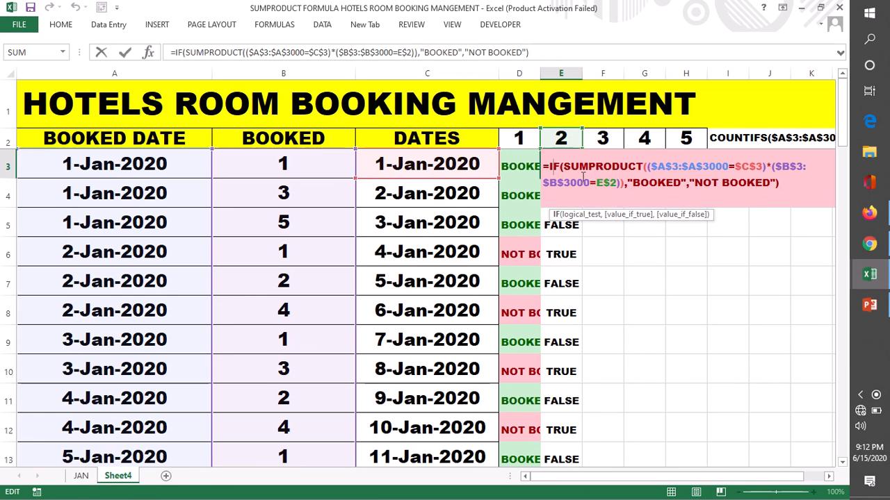
pyautogui.click(756, 167)
pyautogui.press('BackSpace')
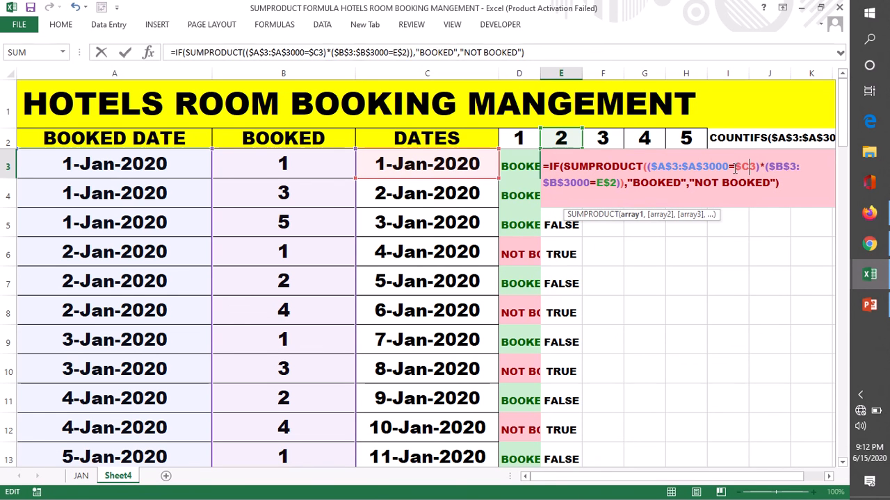
pyautogui.click(597, 182)
pyautogui.press('BackSpace')
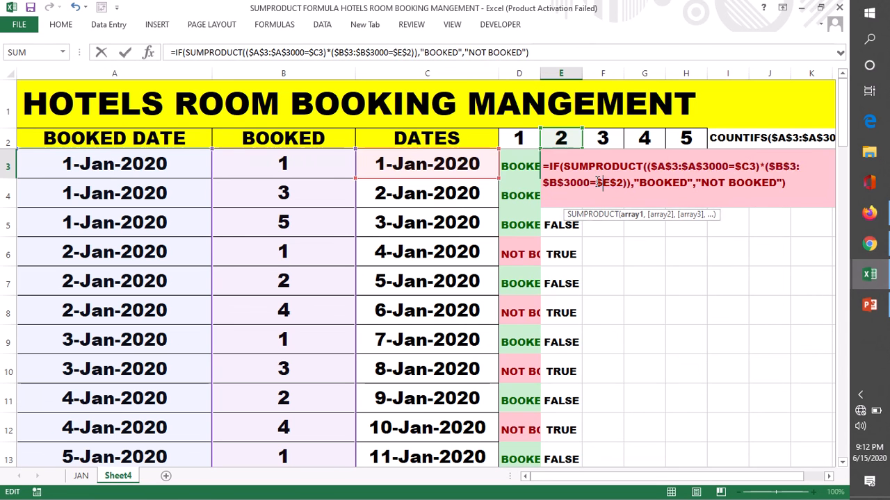
pyautogui.press('Return')
pyautogui.click(578, 174)
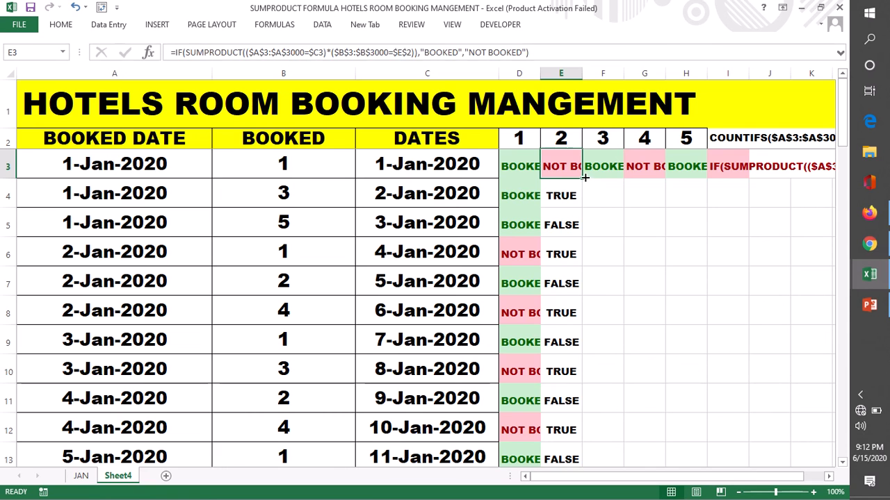
pyautogui.doubleClick(585, 177)
pyautogui.click(609, 252)
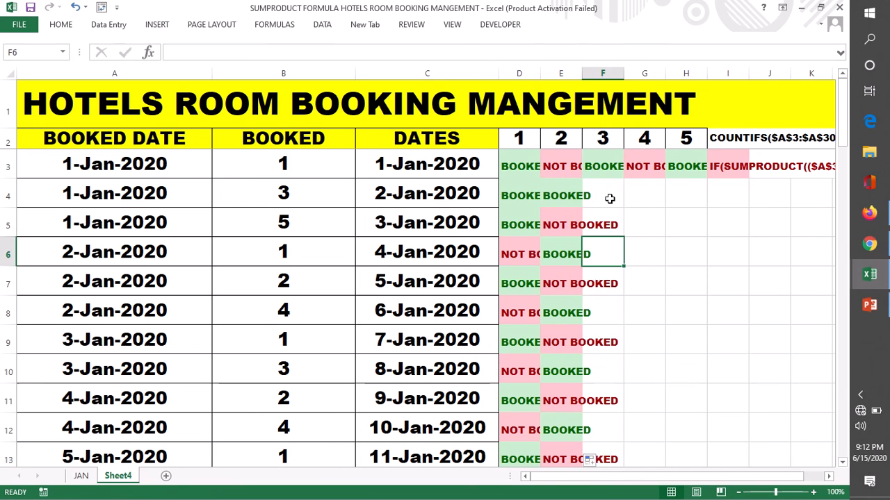
# - Change the room reference to $F$2 and the date reference to $C3 in F3's formula, and fill it down column F
pyautogui.click(609, 169)
pyautogui.doubleClick(610, 169)
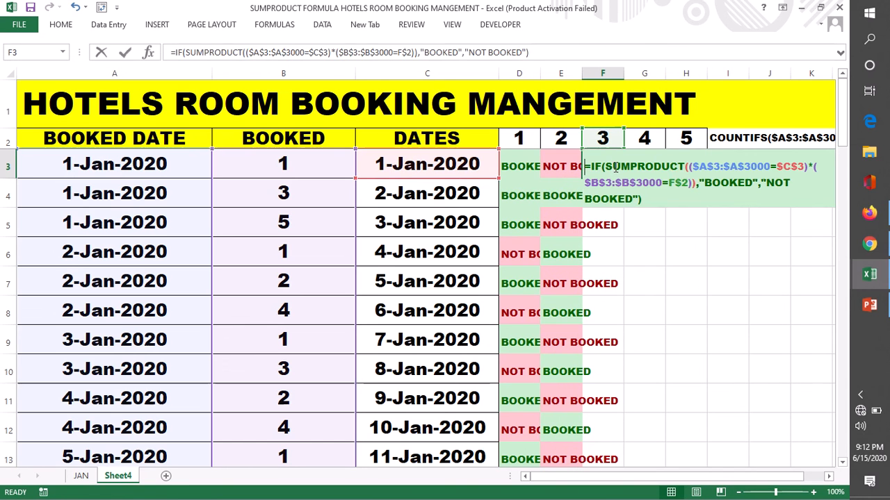
pyautogui.click(669, 183)
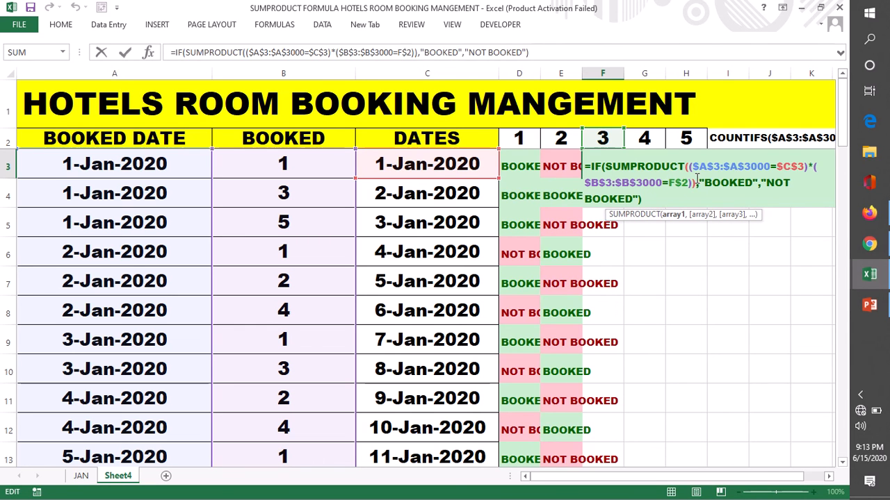
pyautogui.write('$')
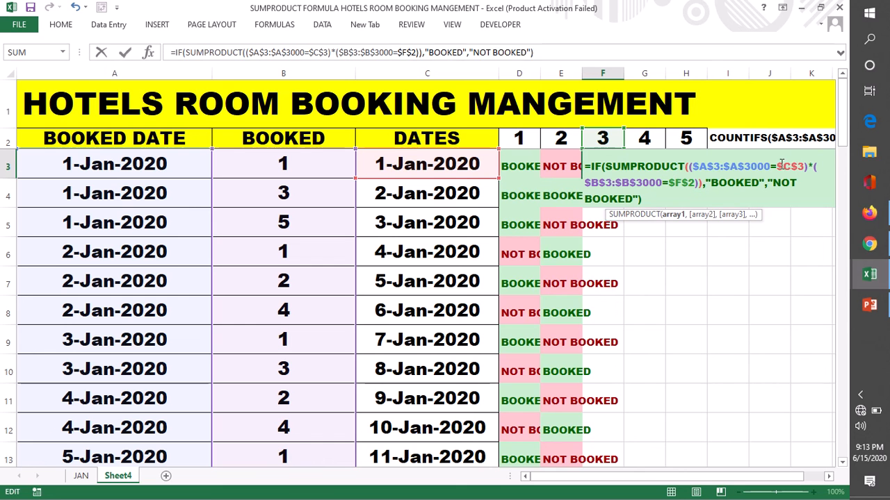
pyautogui.press('BackSpace')
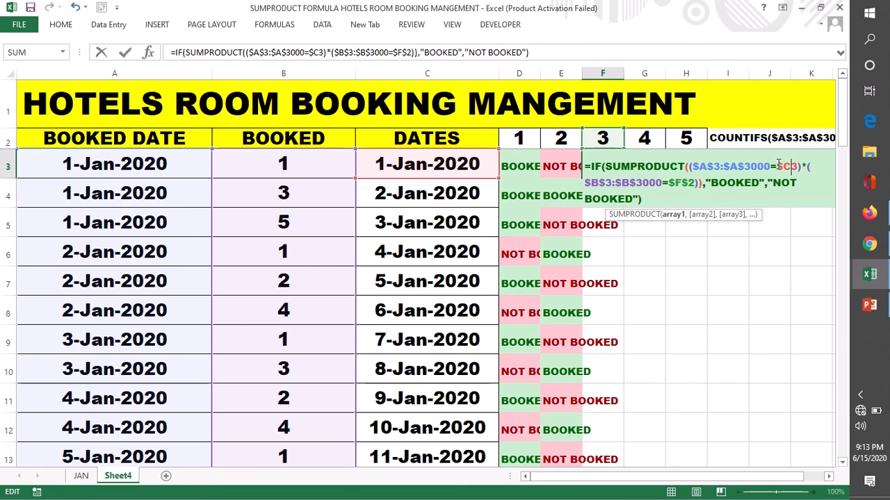
pyautogui.press('Return')
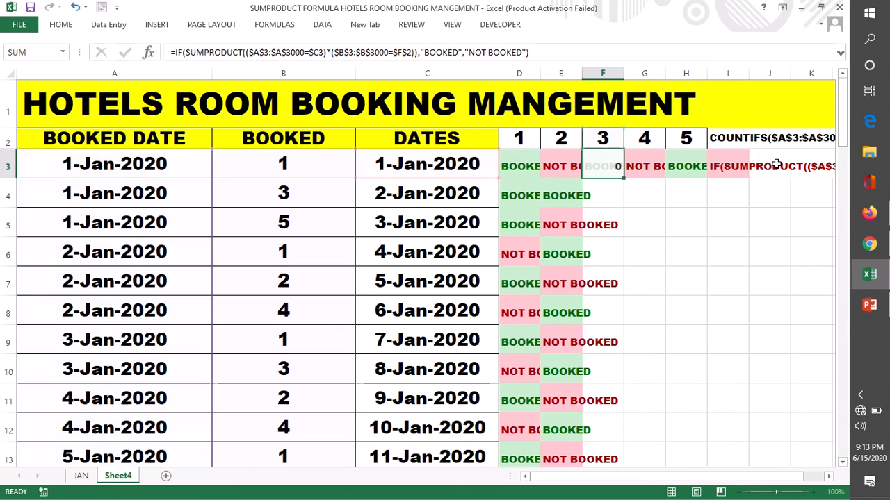
pyautogui.click(602, 161)
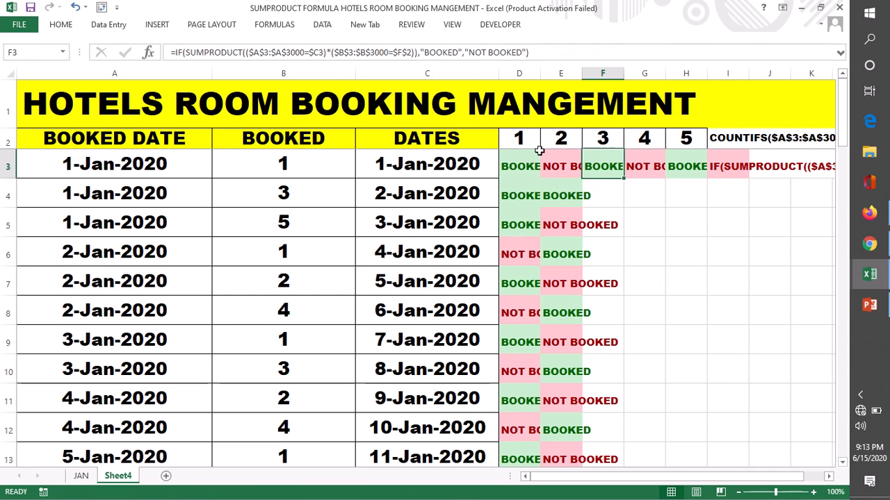
pyautogui.doubleClick(622, 180)
# - Change the date reference to $C3 and the room reference to $G$2 in G3's formula, and fill it down column G to row 57
pyautogui.click(652, 169)
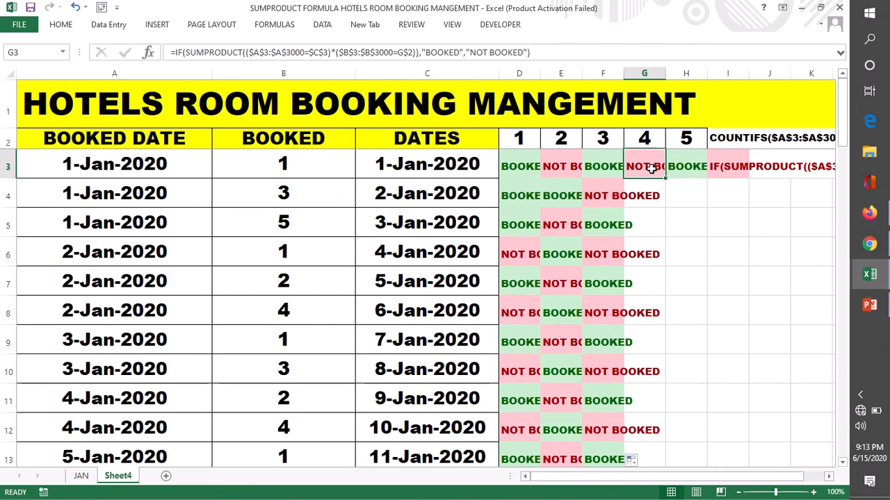
pyautogui.press('F2')
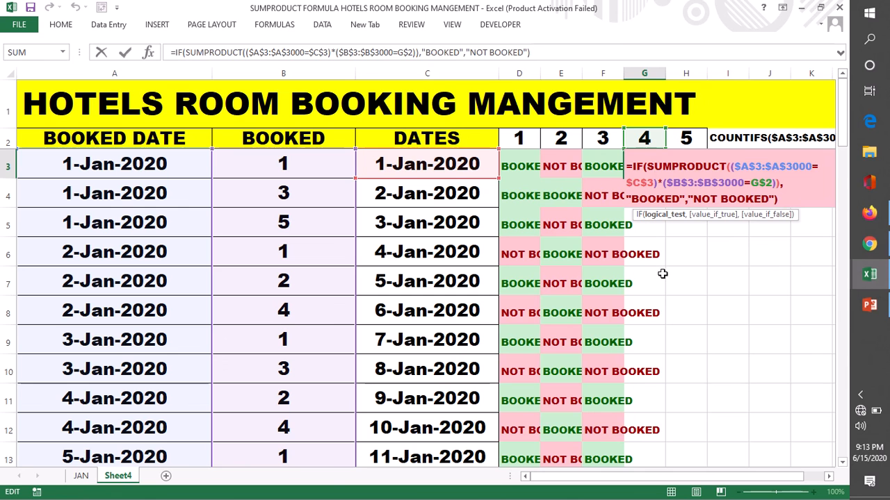
pyautogui.click(649, 183)
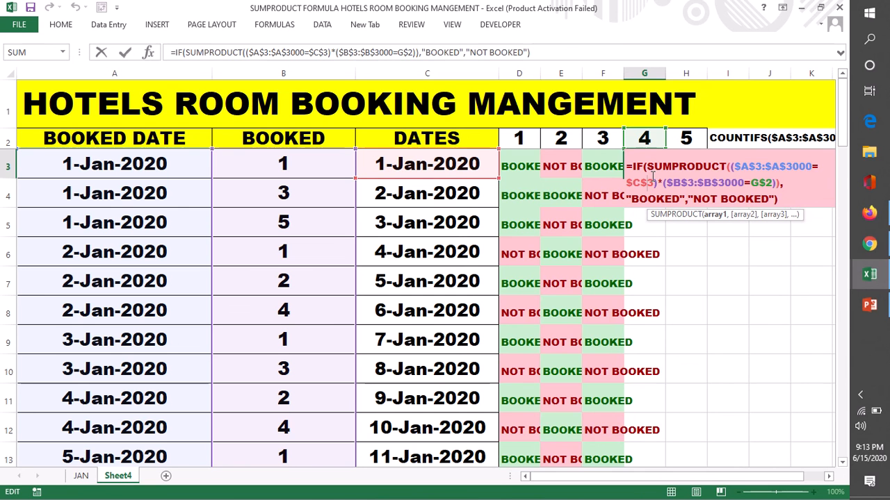
pyautogui.press('BackSpace')
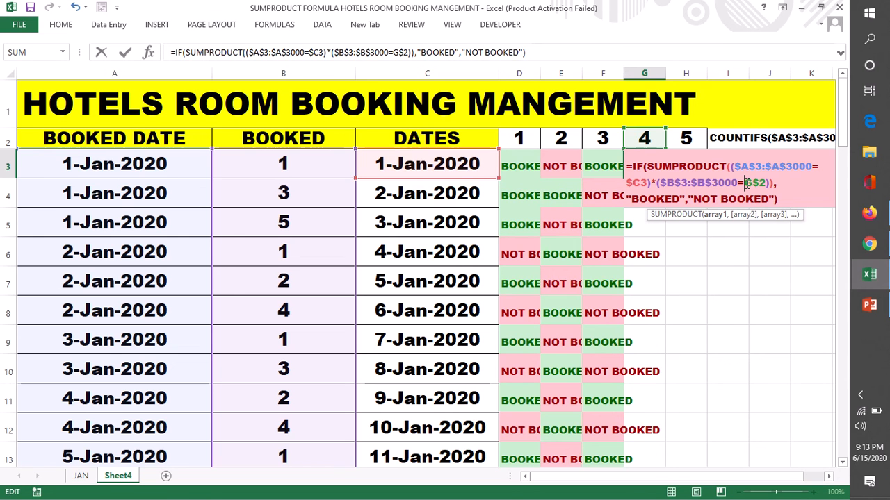
pyautogui.write('$')
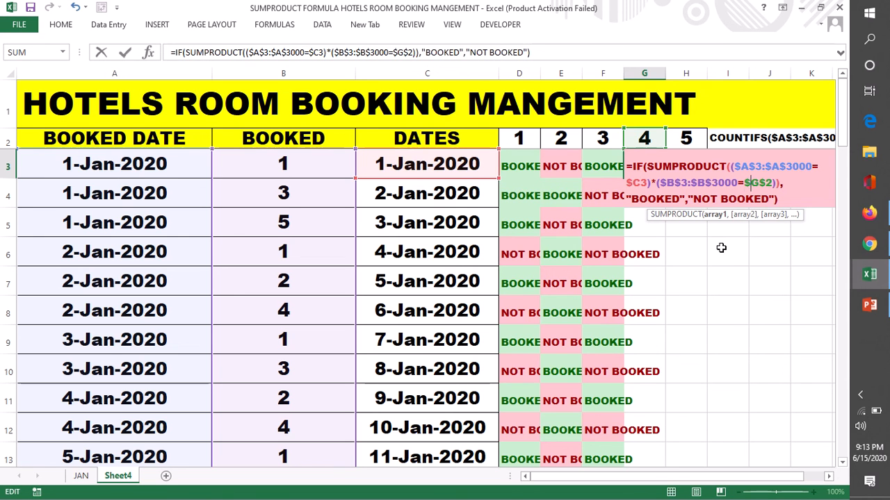
pyautogui.press('Return')
pyautogui.click(660, 172)
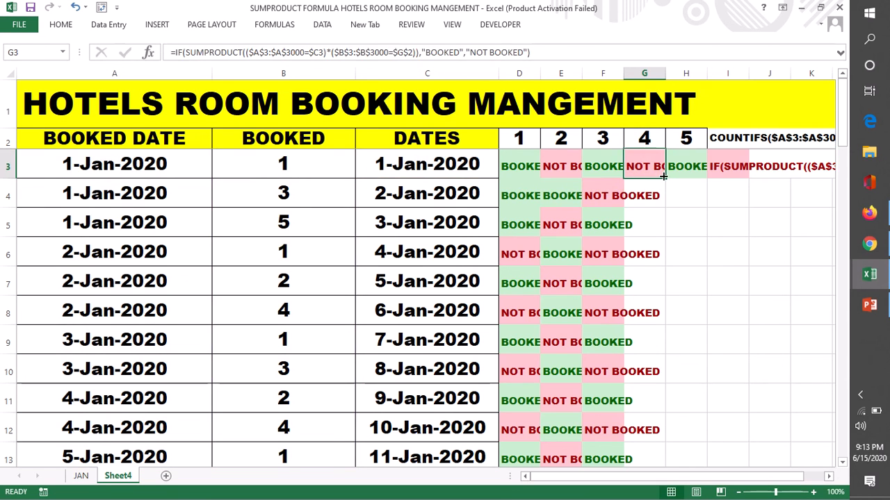
pyautogui.doubleClick(663, 177)
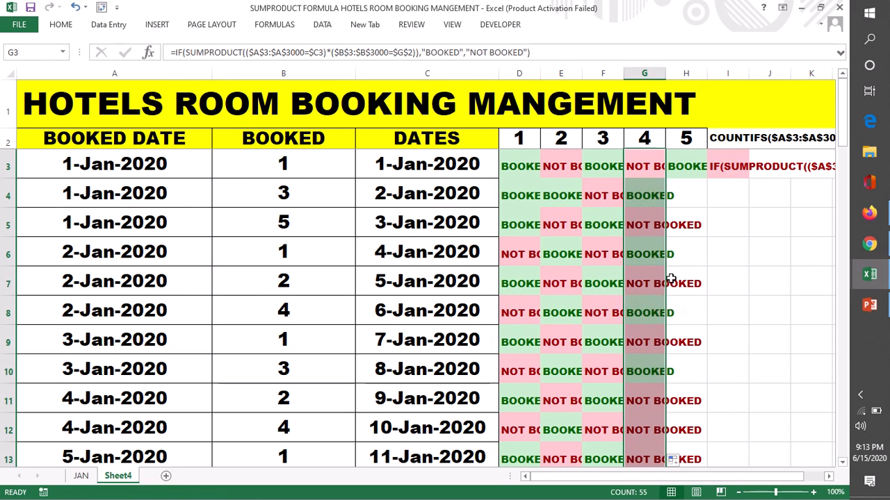
# - Change the date reference to $C3 in H3's formula, and fill it down column H for room 5
pyautogui.doubleClick(685, 167)
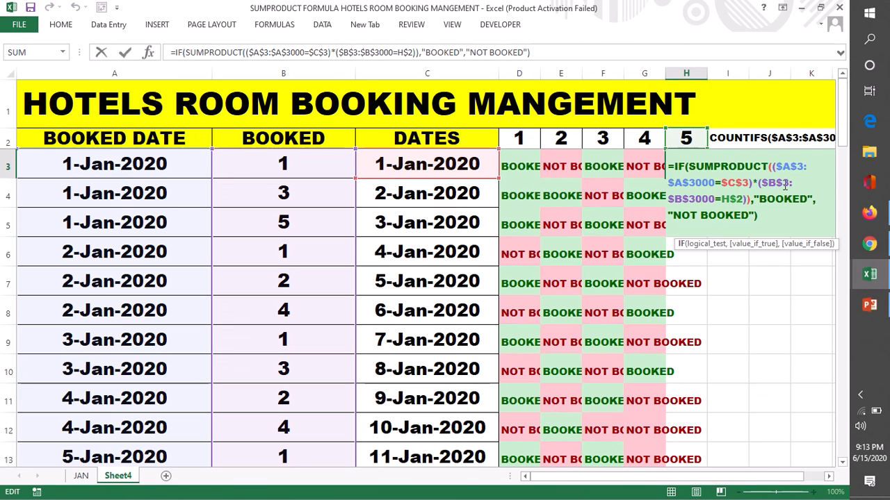
pyautogui.click(742, 183)
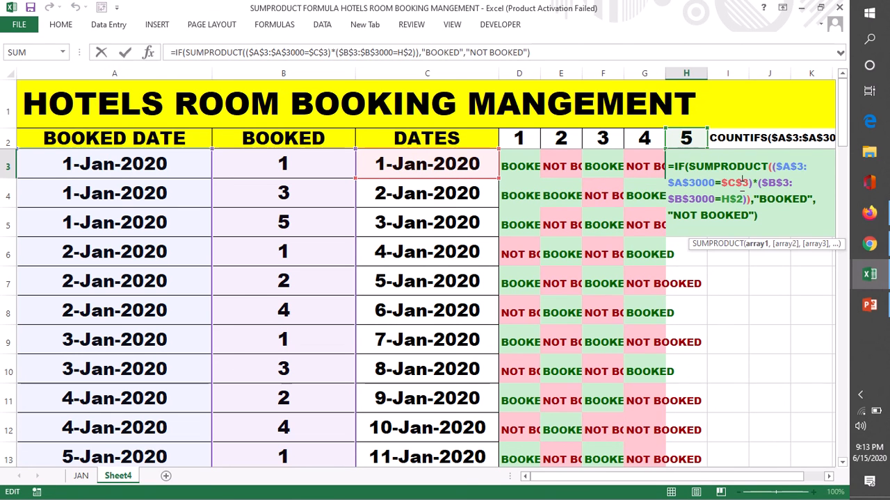
pyautogui.press('BackSpace')
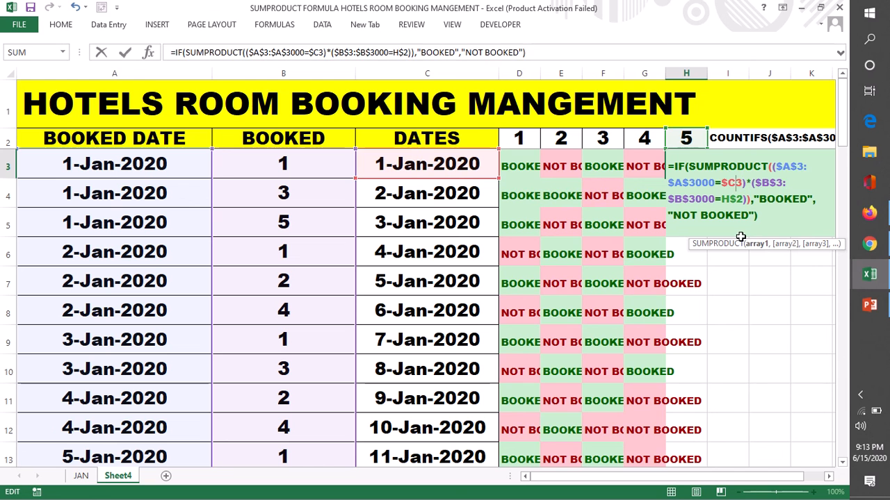
pyautogui.press('Return')
pyautogui.click(701, 171)
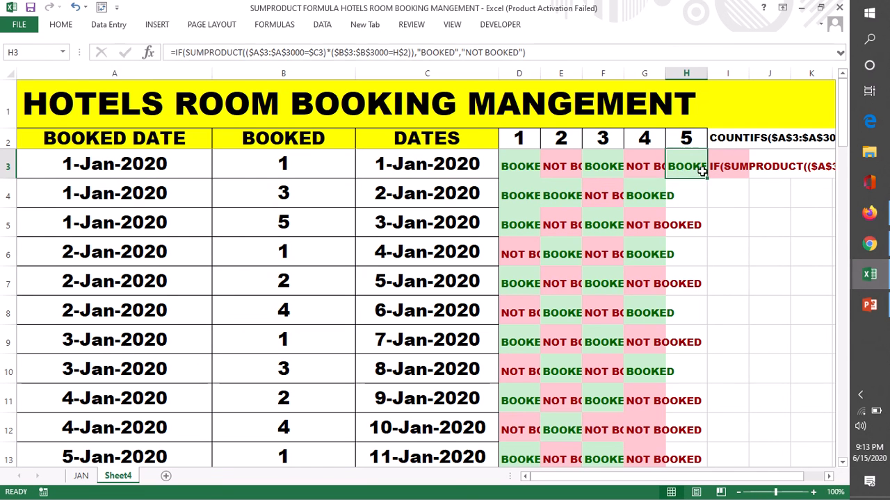
pyautogui.doubleClick(707, 180)
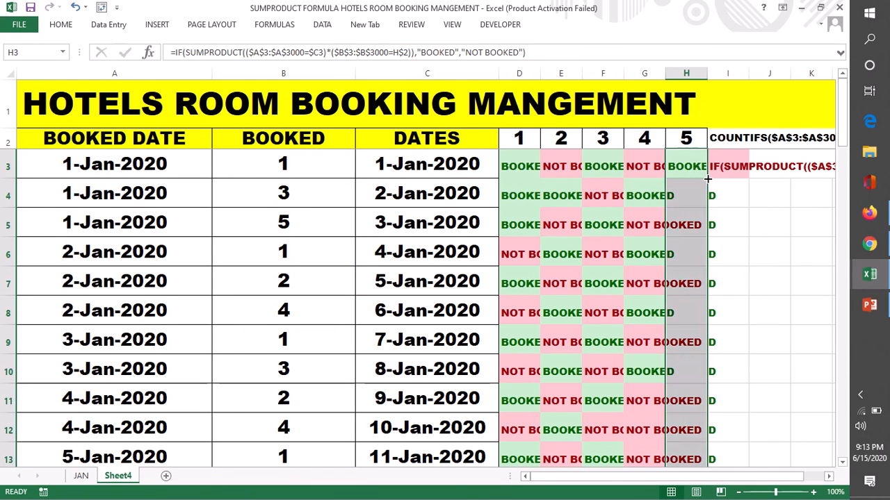
pyautogui.click(784, 248)
# - Examine the filled formula in H4 and the COUNTIFS and SUMPRODUCT reference formulas in I2:I3
pyautogui.doubleClick(687, 196)
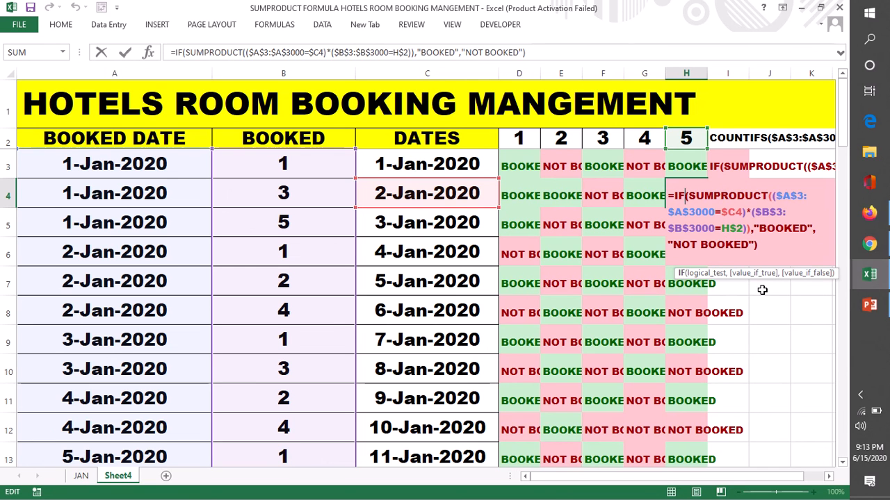
pyautogui.press('Return')
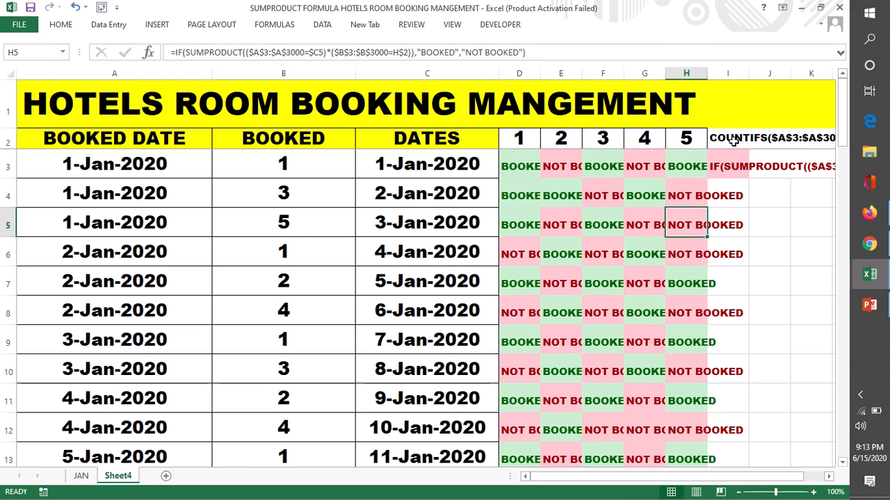
pyautogui.moveTo(728, 138); pyautogui.dragTo(729, 161)
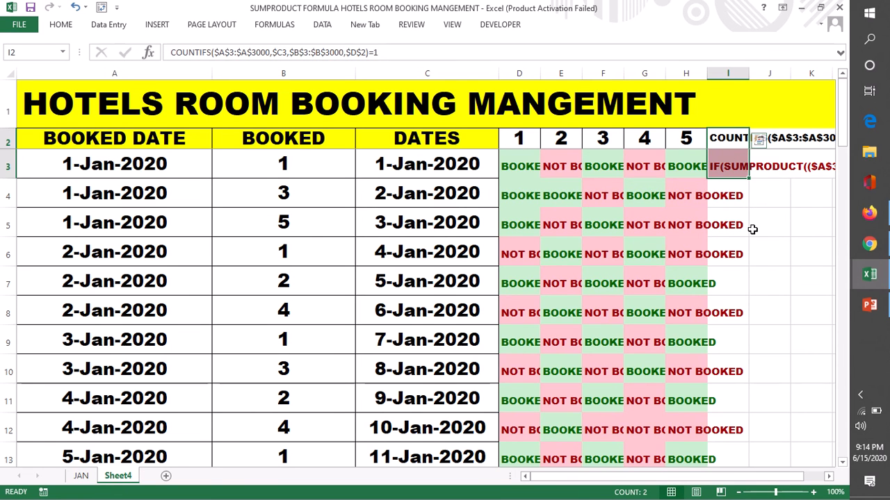
pyautogui.scroll(-1, 752, 229)
pyautogui.scroll(1, 752, 229)
# - Examine the date condition ($A$3:$A$3000=$C6) and the room condition ($B$3:$B$3000=$D$2) in D6's formula
pyautogui.doubleClick(518, 254)
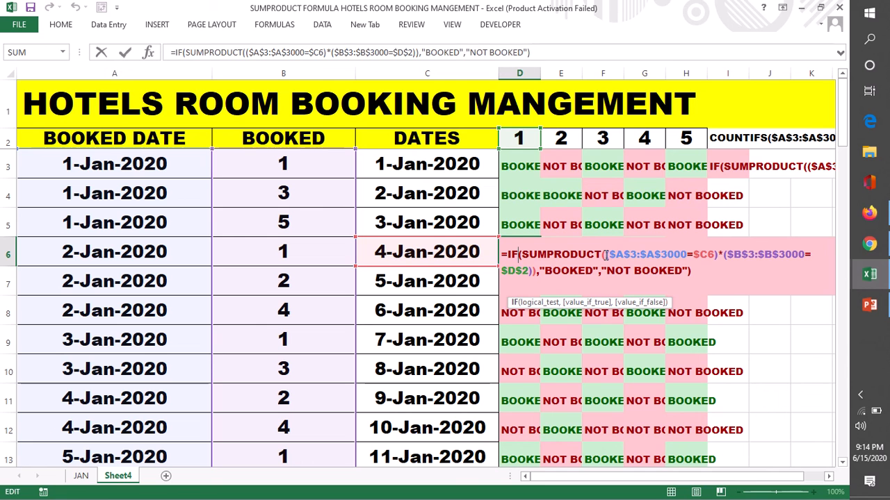
pyautogui.moveTo(604, 255); pyautogui.dragTo(718, 254)
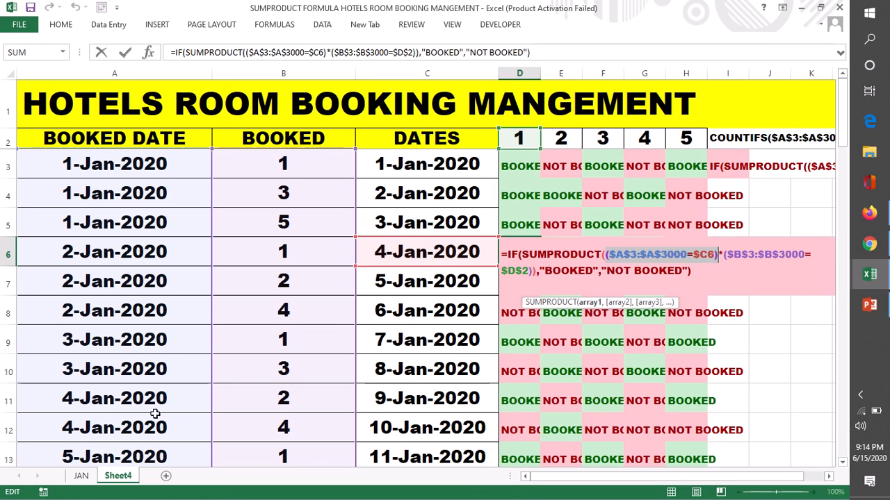
pyautogui.click(607, 254)
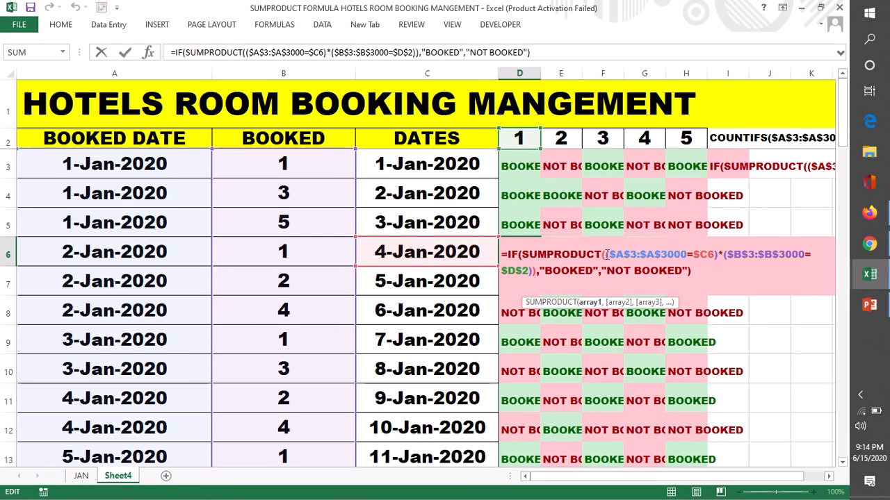
pyautogui.moveTo(607, 254); pyautogui.dragTo(716, 257)
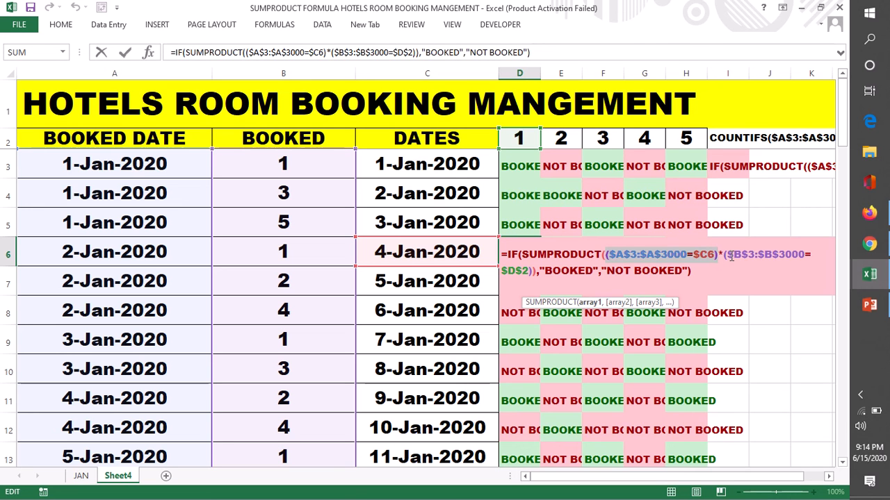
pyautogui.click(724, 254)
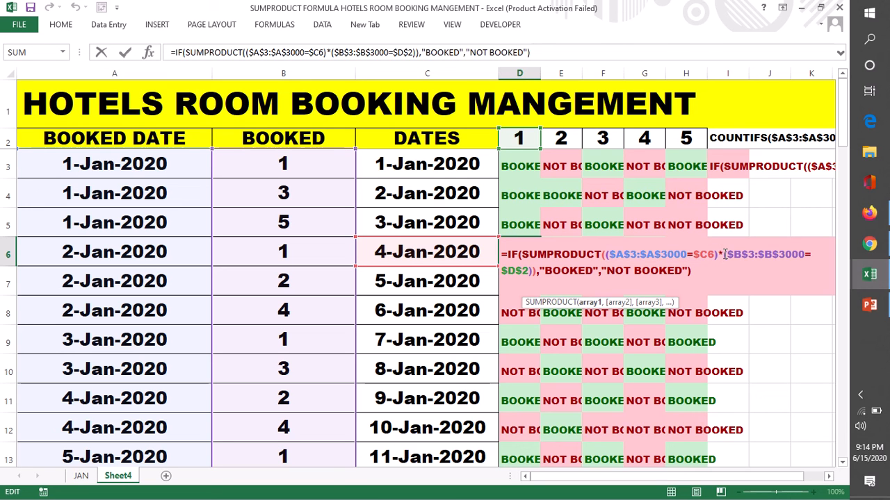
pyautogui.moveTo(724, 255); pyautogui.dragTo(533, 270)
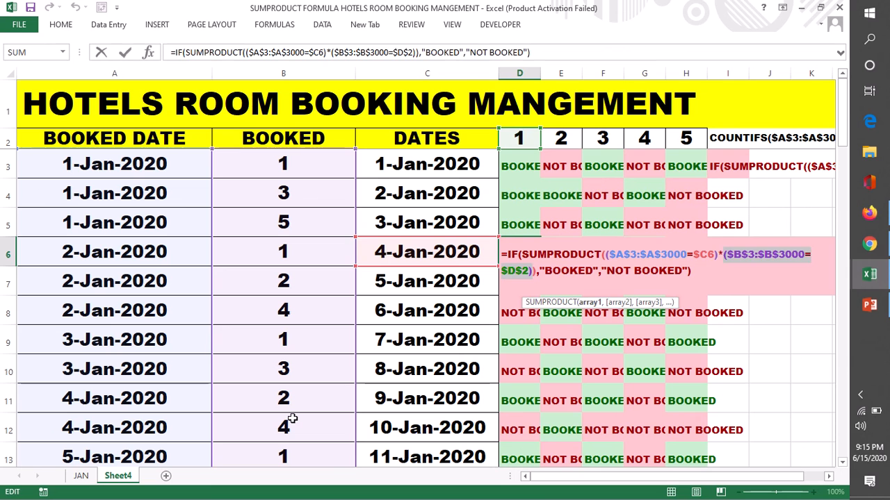
pyautogui.press('Return')
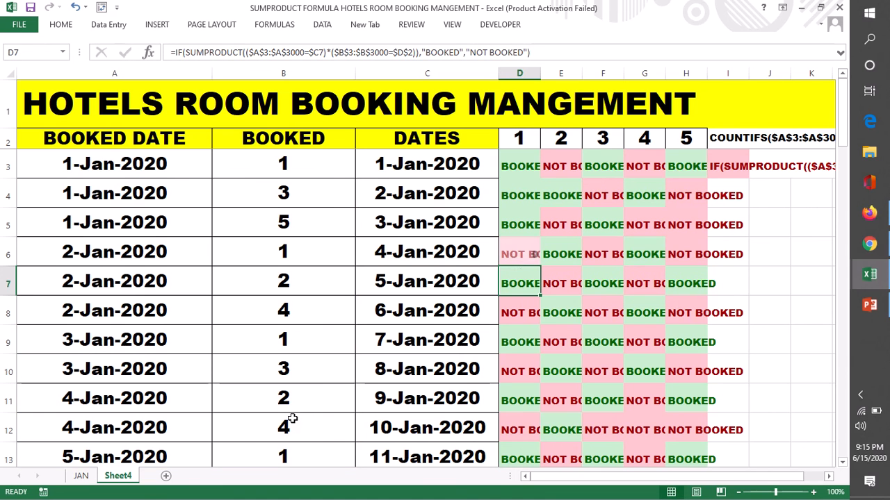
# - Examine the date condition ($A$3:$A$3000=$C6) and the room condition ($B$3:$B$3000=$E$2) in E6's formula
pyautogui.doubleClick(554, 256)
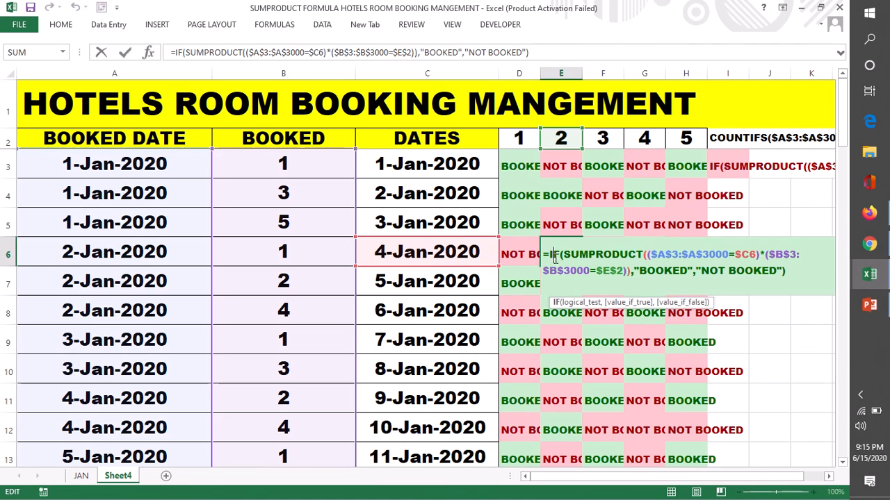
pyautogui.moveTo(648, 259); pyautogui.dragTo(757, 255)
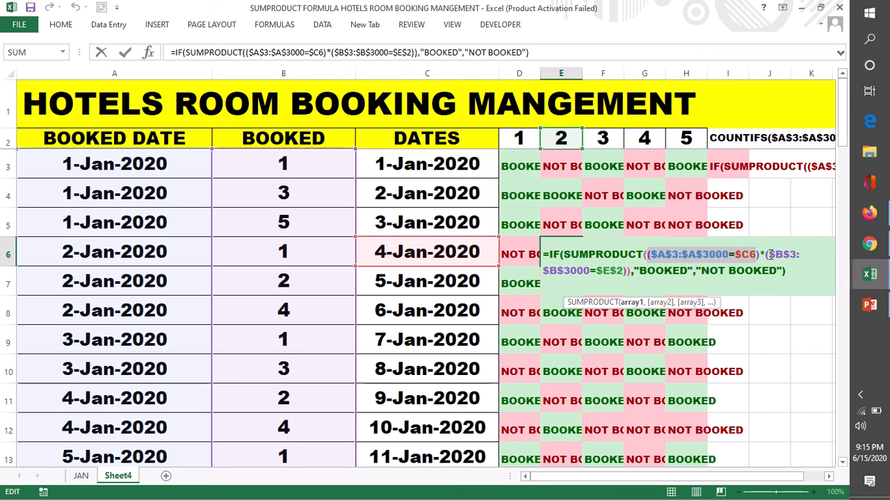
pyautogui.moveTo(768, 255); pyautogui.dragTo(611, 274)
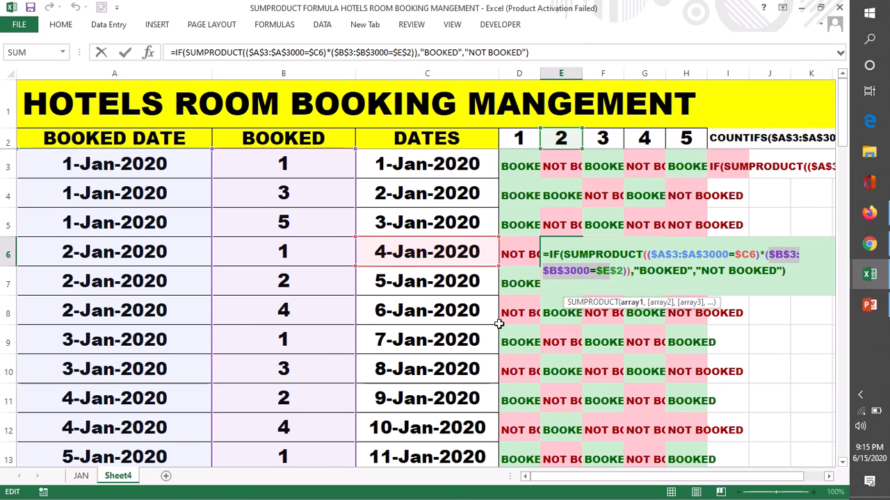
pyautogui.press('Return')
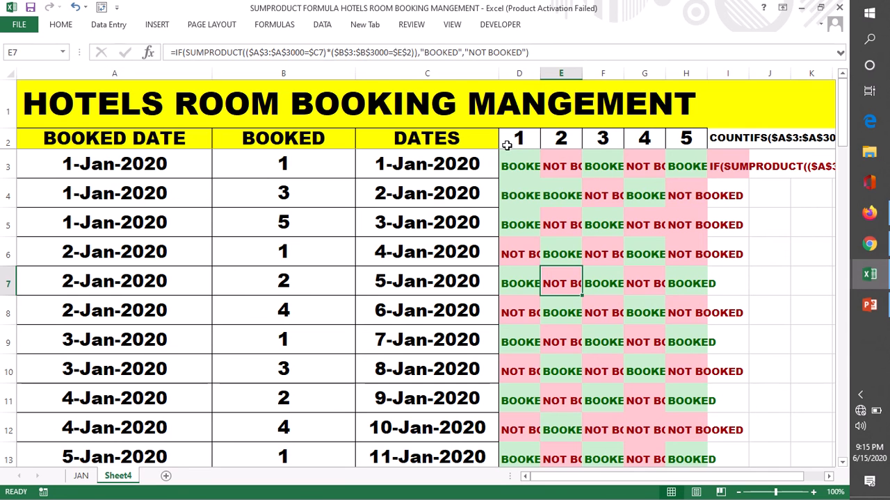
# - Review the room headers in D2:H2 and the booking statuses down to the last date, 31-Jan-2020, in C33
pyautogui.moveTo(531, 139); pyautogui.dragTo(684, 140)
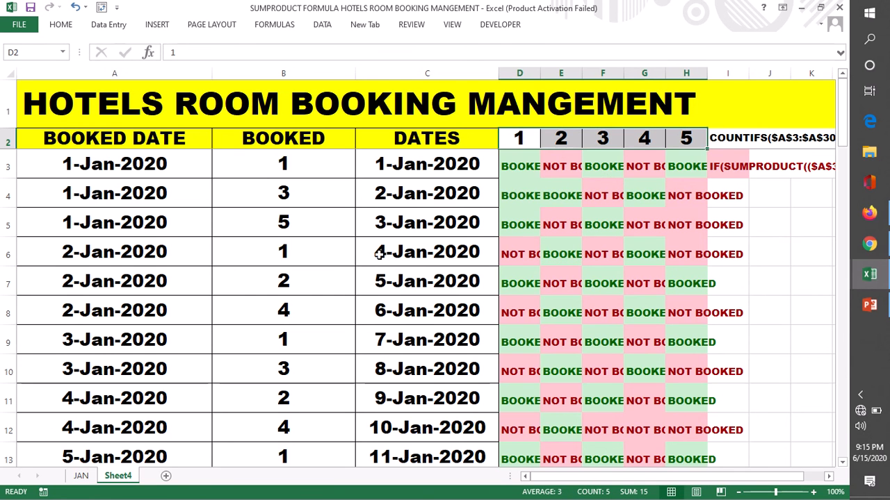
pyautogui.scroll(-1, 364, 261)
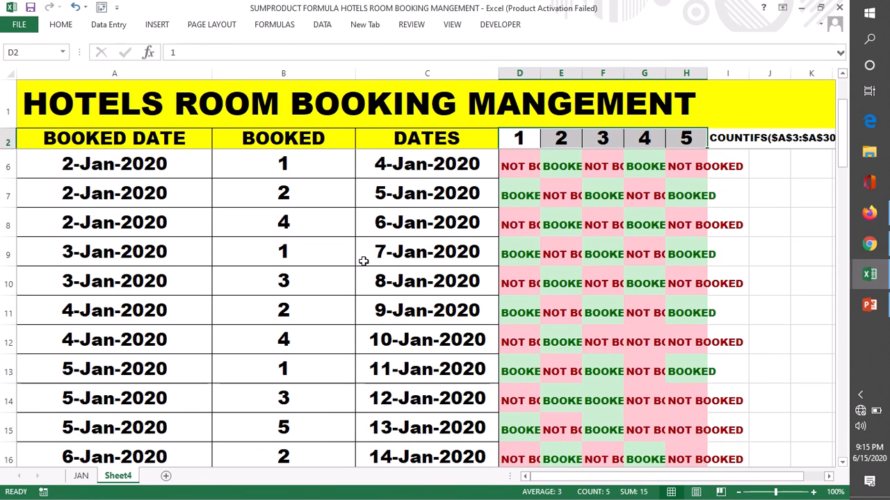
pyautogui.scroll(-3, 363, 261)
pyautogui.scroll(-3, 364, 263)
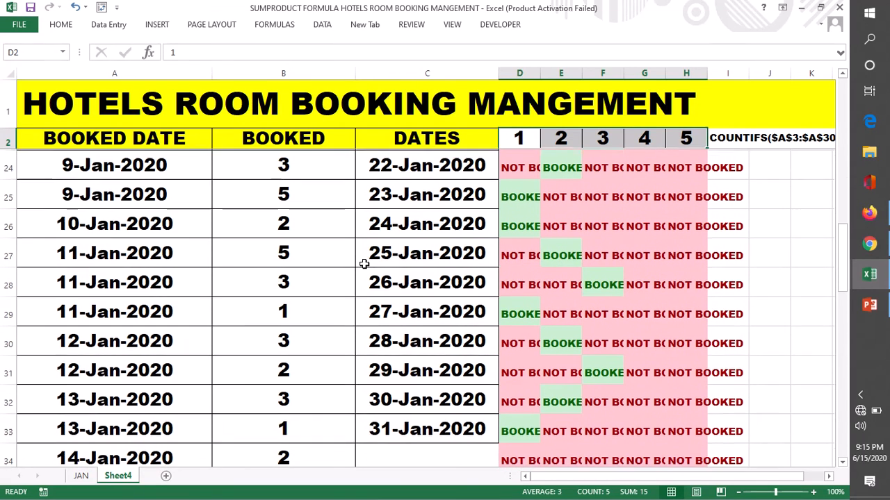
pyautogui.click(426, 432)
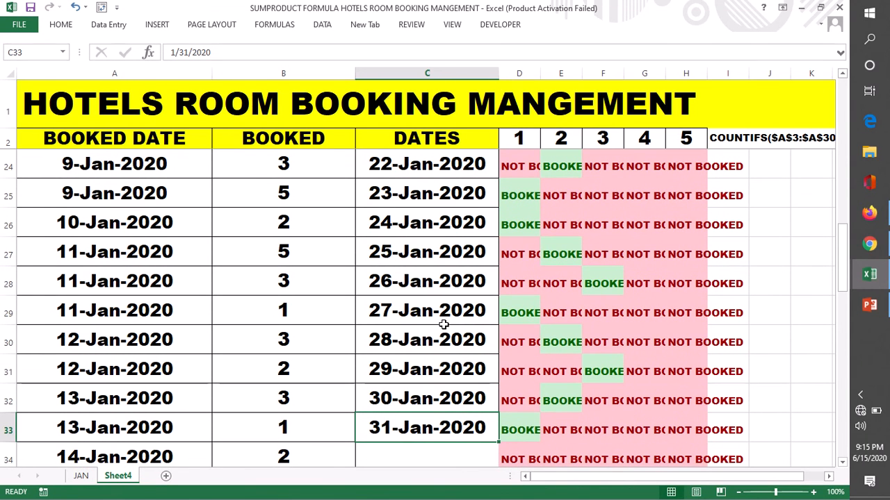
pyautogui.scroll(-2, 443, 325)
pyautogui.scroll(-1, 442, 324)
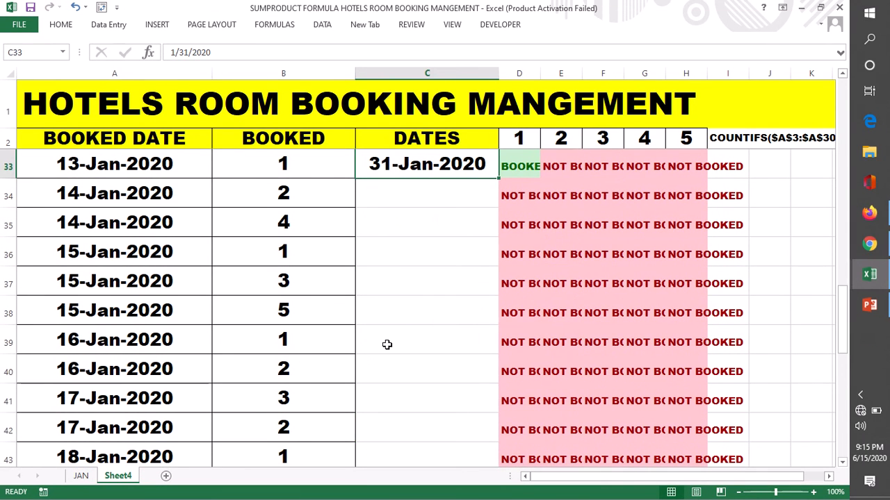
# - Examine the 16-Jan-2020 booking entries and their room numbers in A39:B40
pyautogui.click(119, 341)
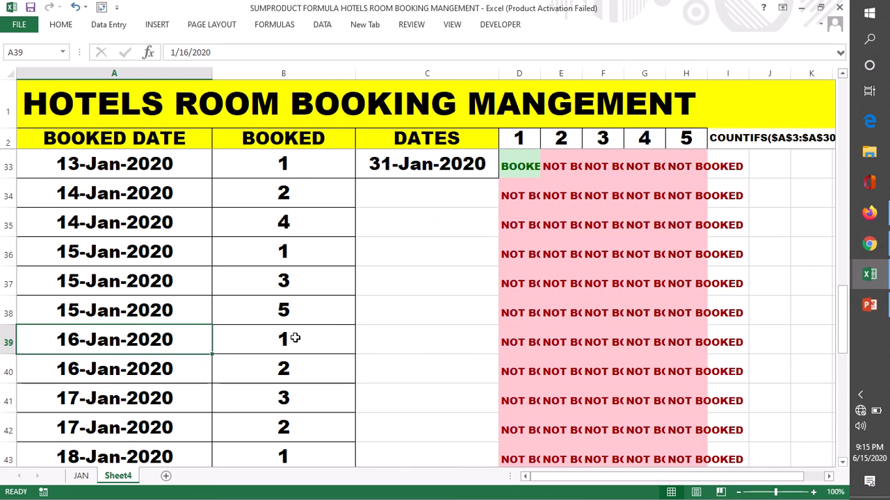
pyautogui.click(265, 341)
pyautogui.click(104, 344)
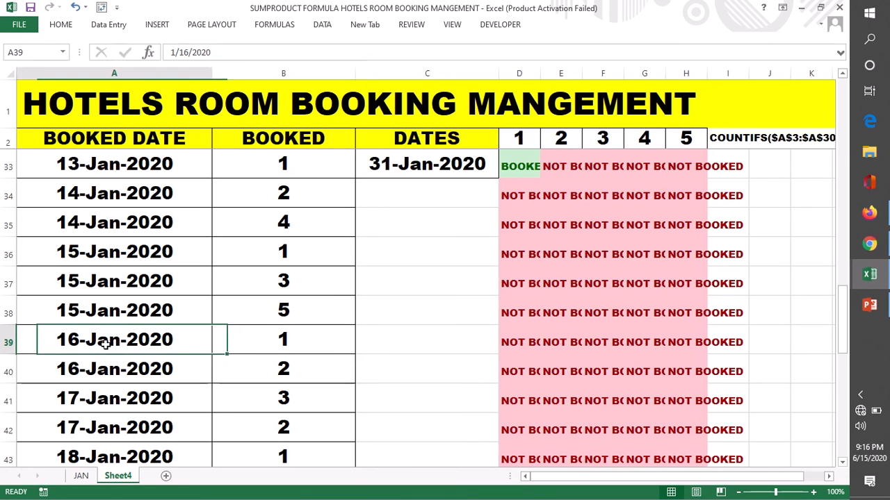
pyautogui.click(280, 346)
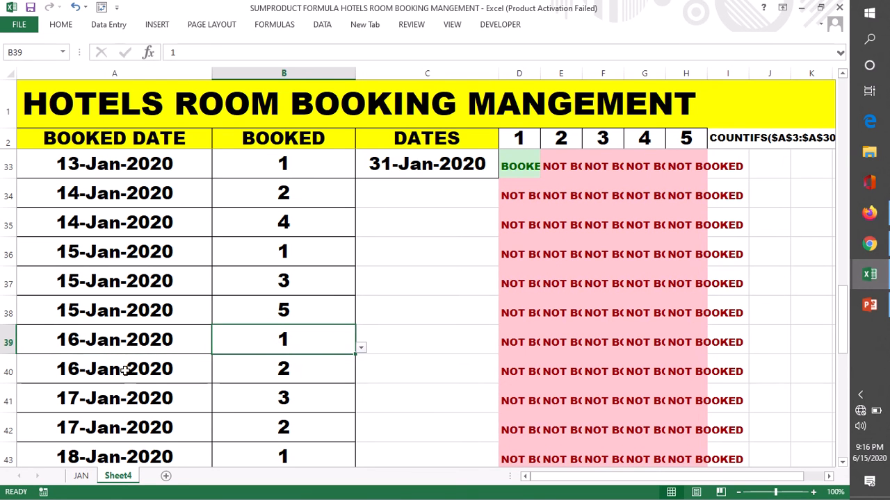
pyautogui.click(113, 373)
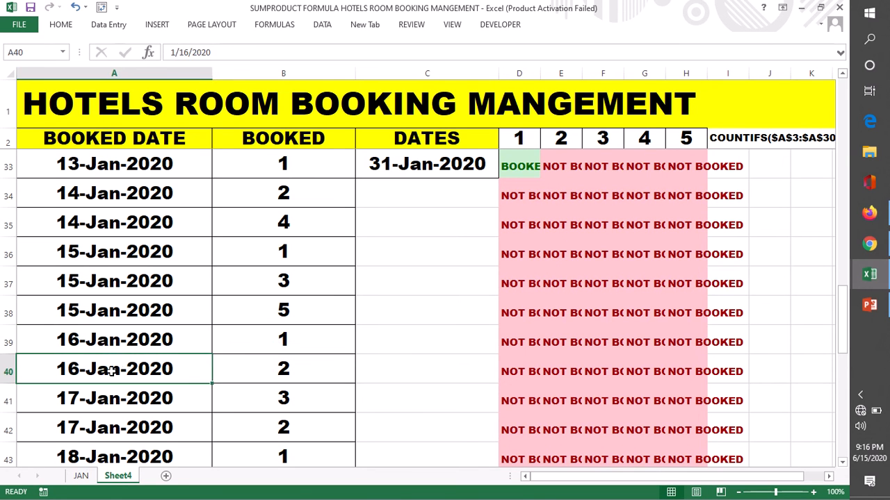
pyautogui.click(304, 373)
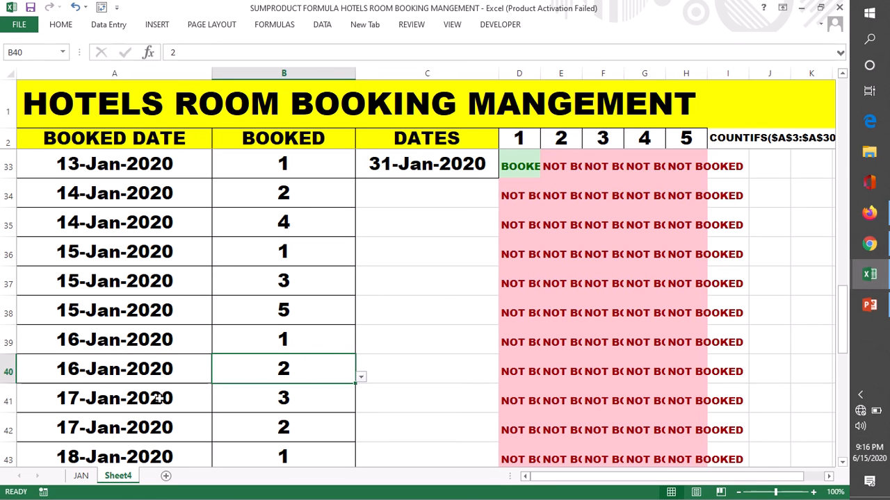
# - Copy the booked date 16-Jan-2020 from A40 into A41, replacing the date of the room 3 booking
pyautogui.click(119, 373)
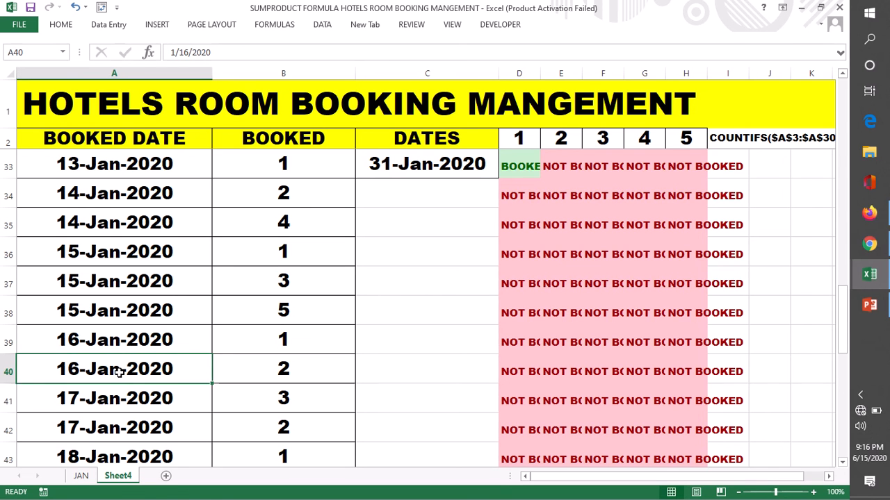
pyautogui.hotkey('ctrl', 'c')
pyautogui.click(120, 400)
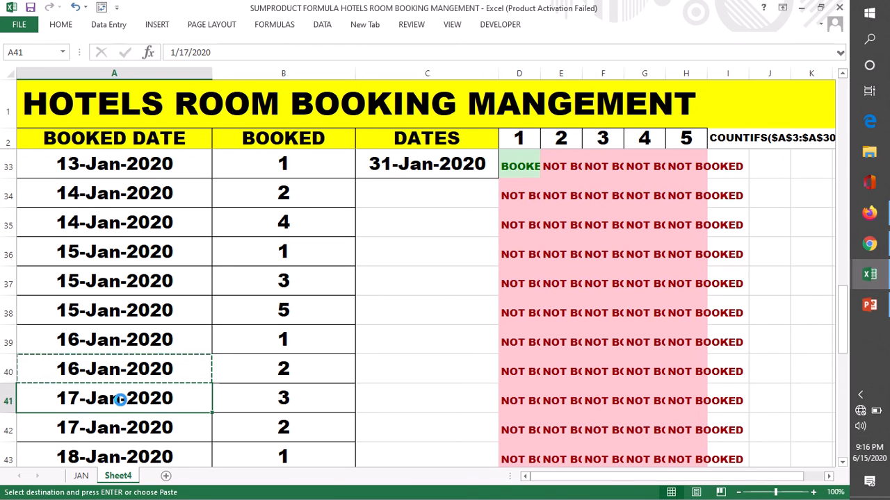
pyautogui.hotkey('ctrl', 'v')
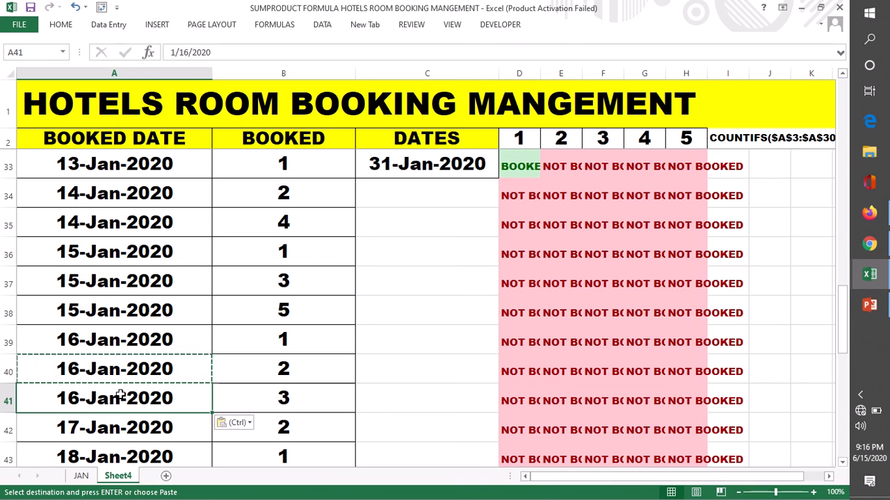
pyautogui.press('Escape')
# - Compare the rooms booked for 16-Jan-2020 in B39:B41 with the statuses of rooms 1, 2 and 3 in D18:F18
pyautogui.click(268, 397)
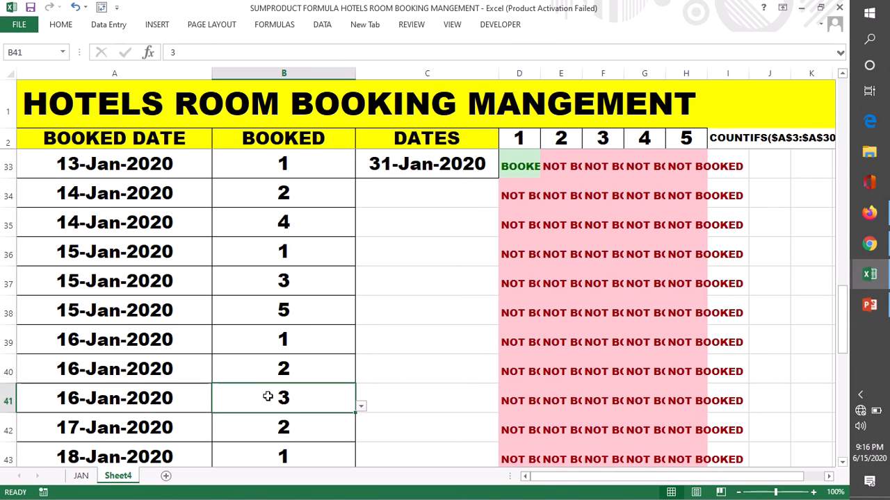
pyautogui.click(301, 338)
pyautogui.click(295, 367)
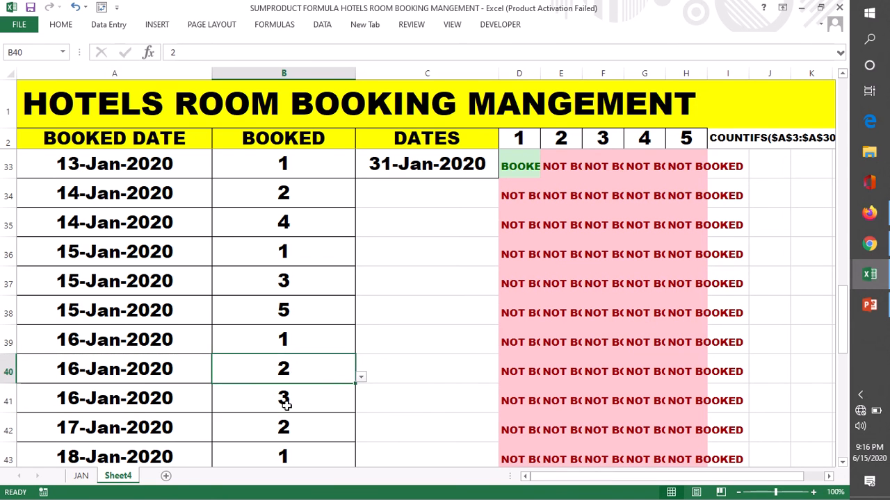
pyautogui.click(285, 406)
pyautogui.scroll(4, 446, 301)
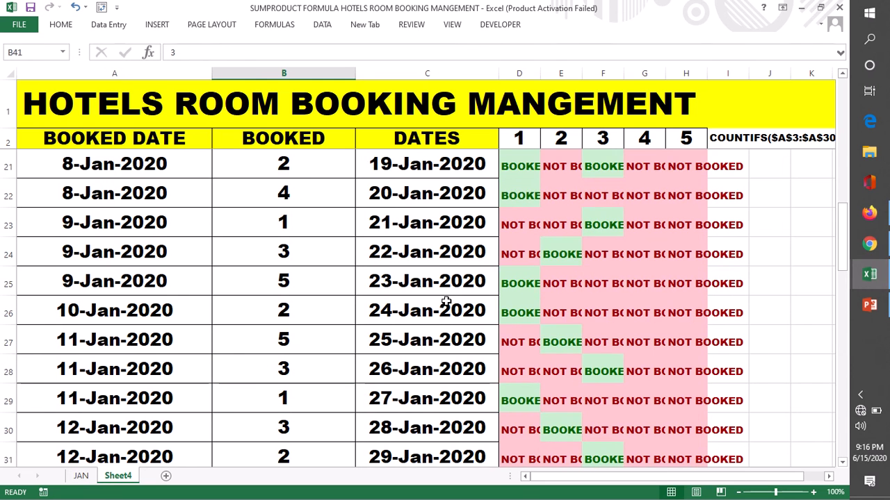
pyautogui.scroll(4, 446, 301)
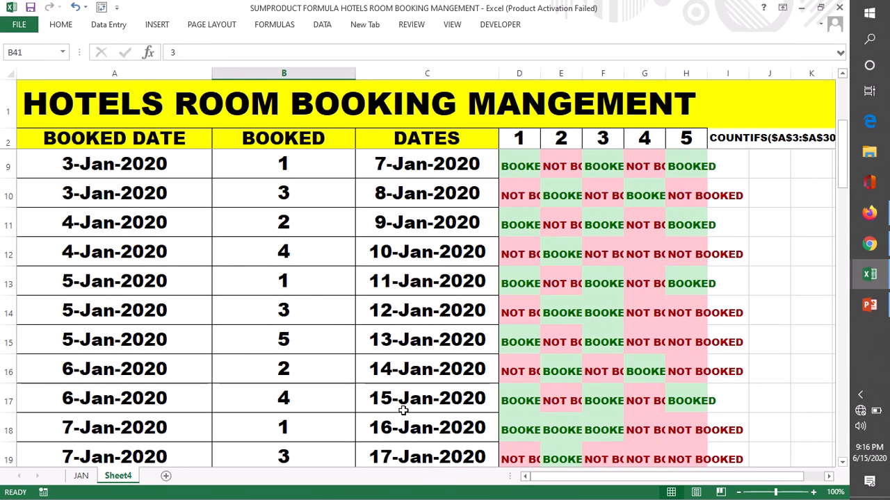
pyautogui.click(8, 431)
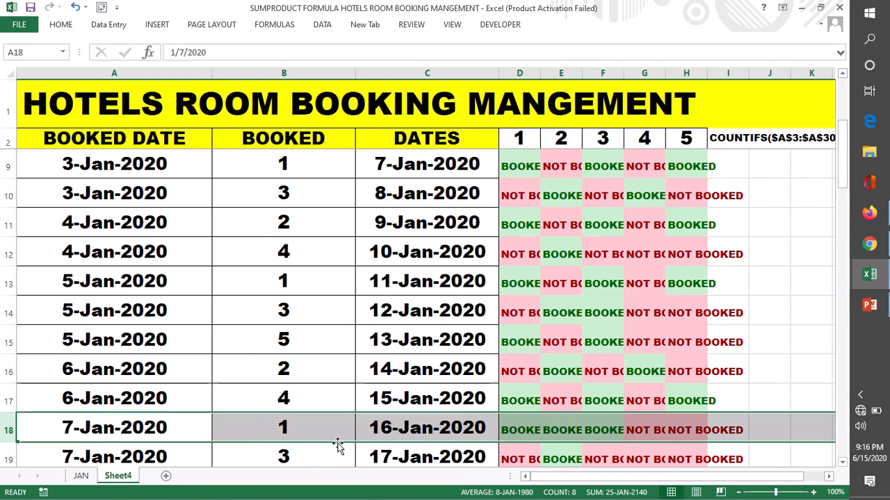
pyautogui.click(526, 429)
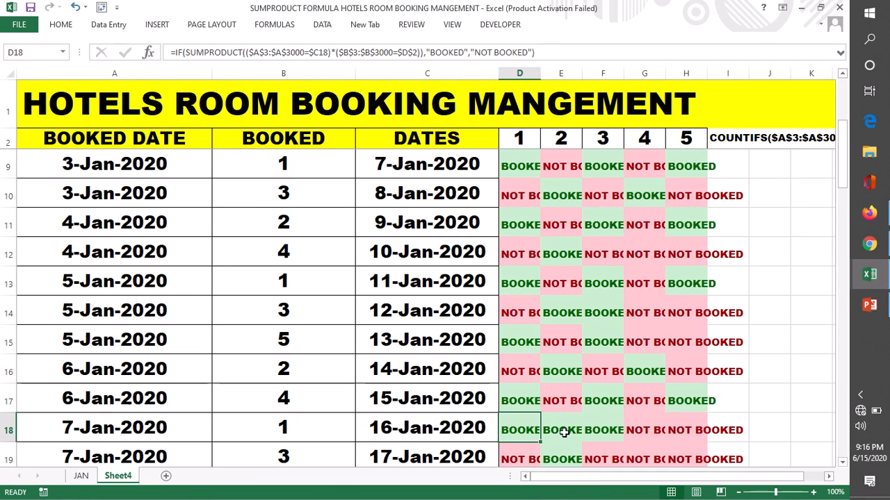
pyautogui.click(563, 432)
pyautogui.click(604, 430)
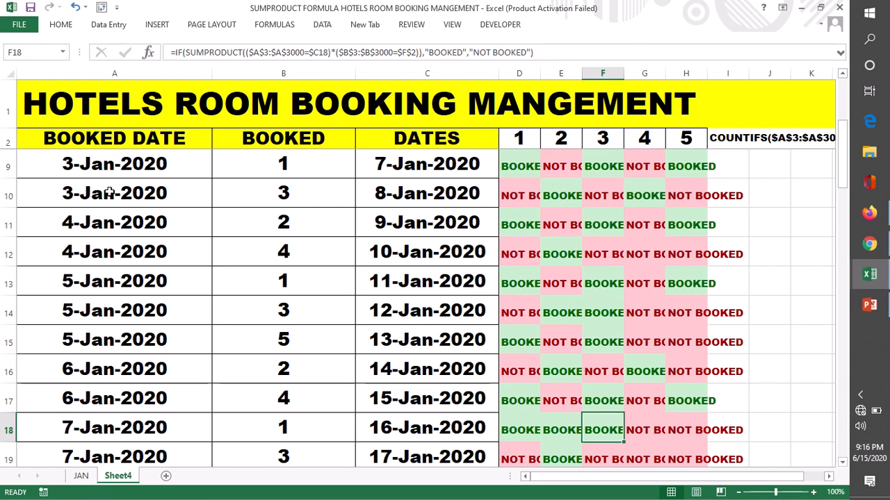
# - Copy the booked date 3-Jan-2020 from A10 into A11, replacing the date of the room 2 booking
pyautogui.click(109, 193)
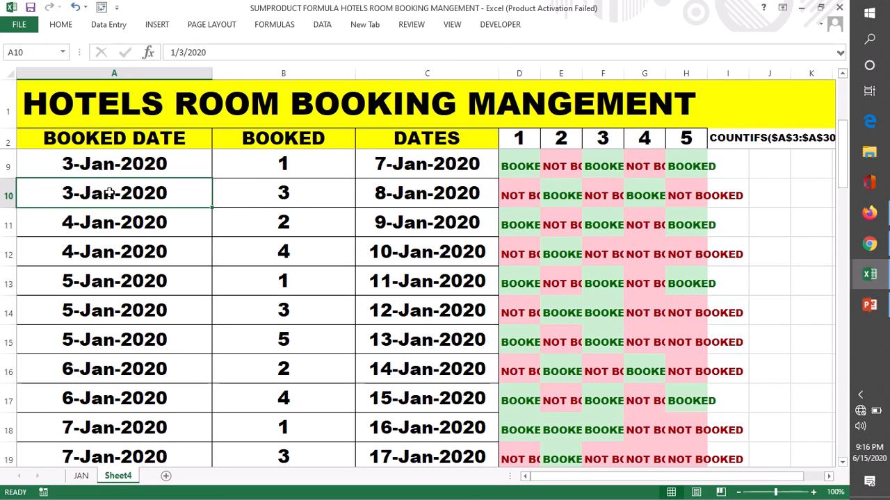
pyautogui.scroll(2, 202, 237)
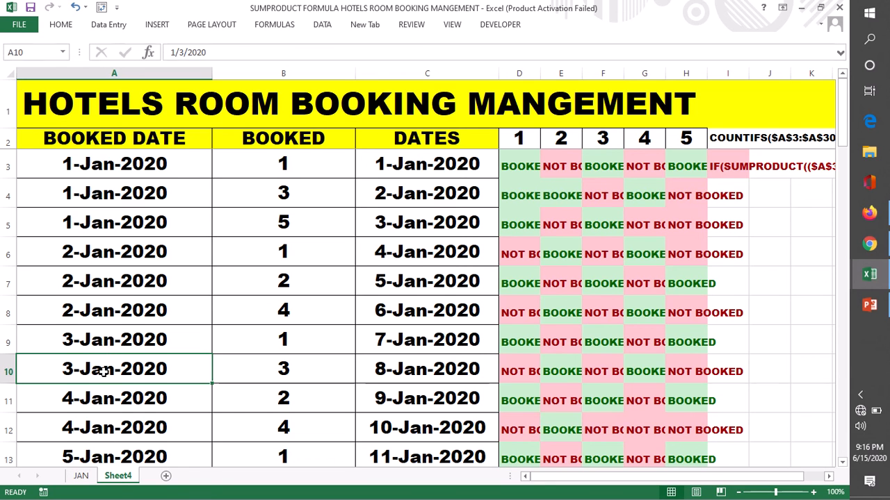
pyautogui.hotkey('ctrl', 'c')
pyautogui.click(100, 398)
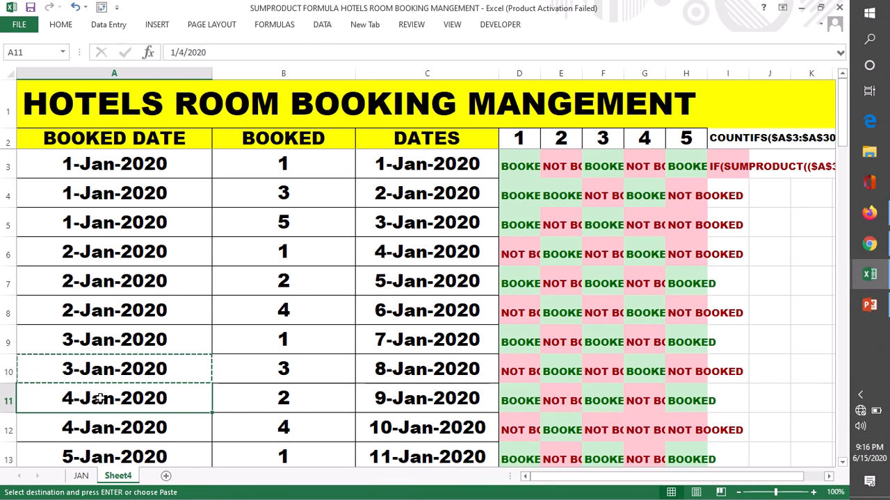
pyautogui.hotkey('ctrl', 'v')
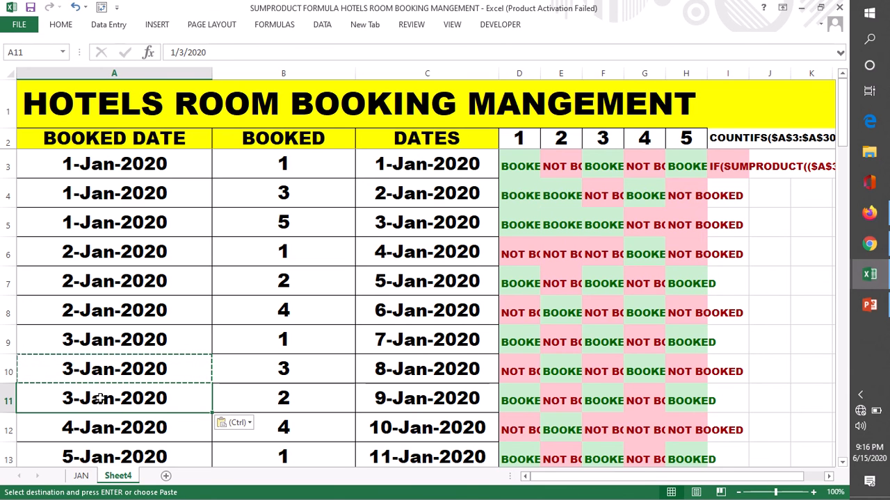
pyautogui.press('Escape')
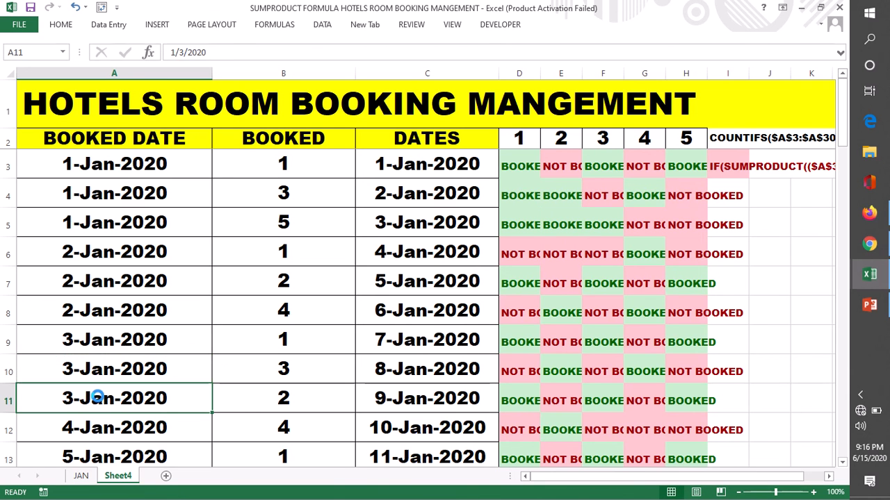
# - Check the statuses of rooms 1, 2 and 3 for 3-Jan-2020 in D5:F5 against the booking entries starting at row 9
pyautogui.click(280, 341)
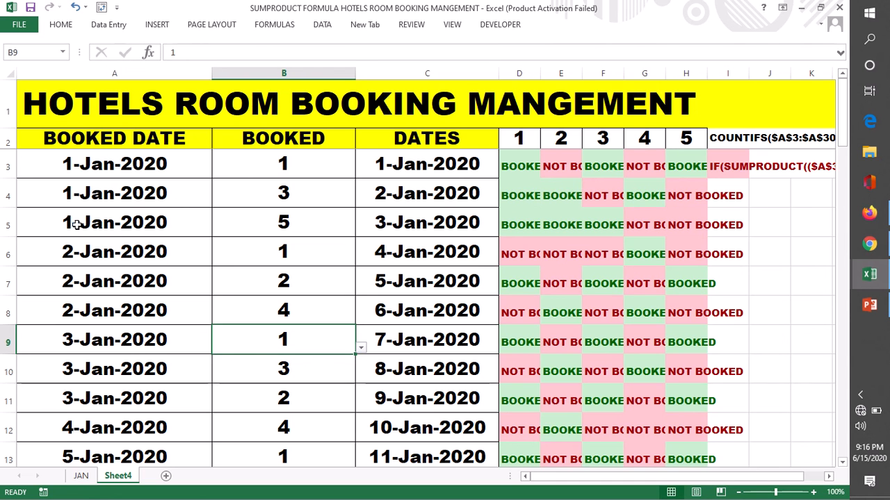
pyautogui.click(429, 222)
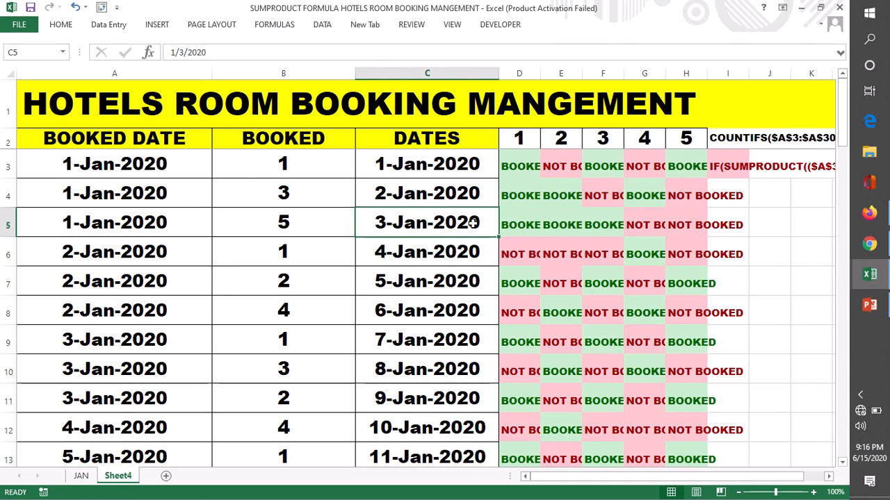
pyautogui.click(527, 225)
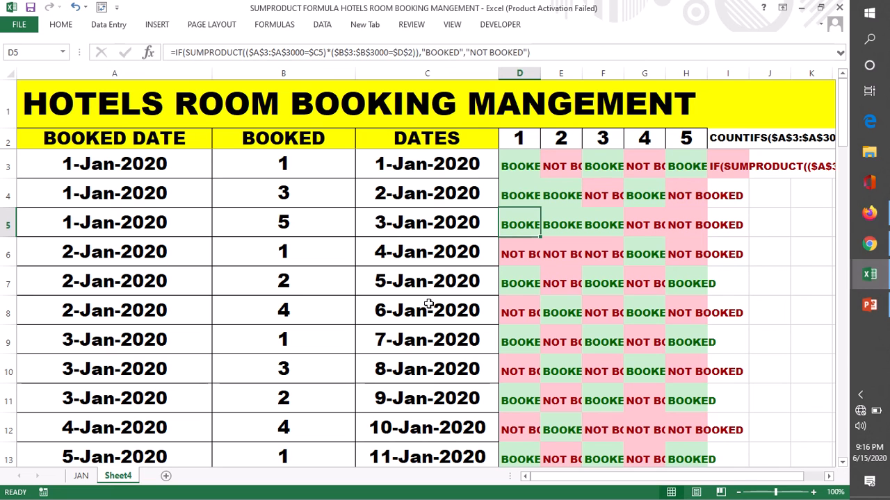
pyautogui.click(564, 228)
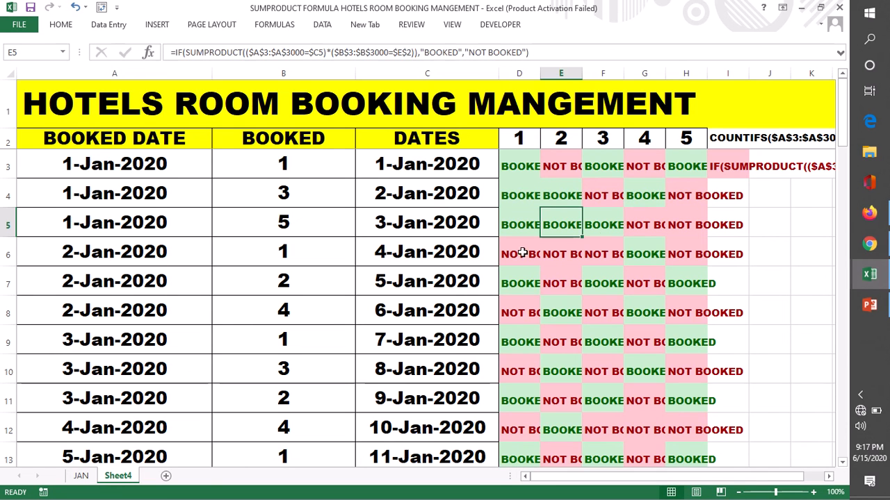
pyautogui.click(608, 224)
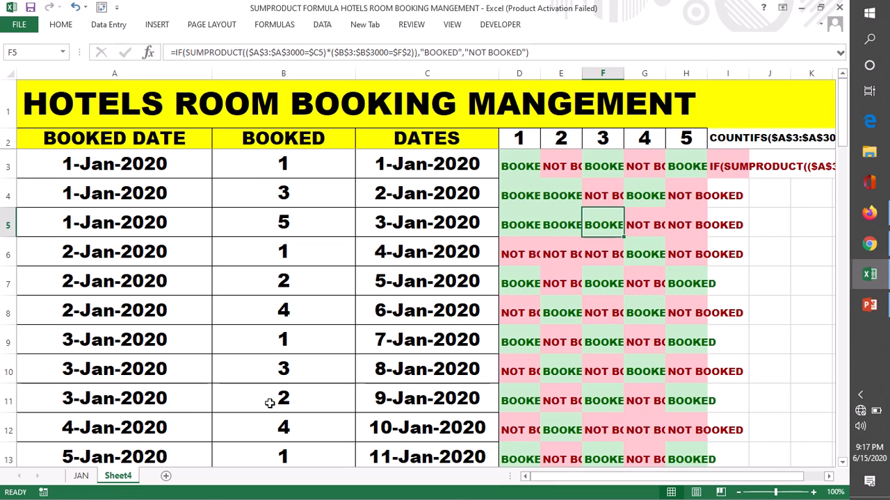
pyautogui.click(284, 340)
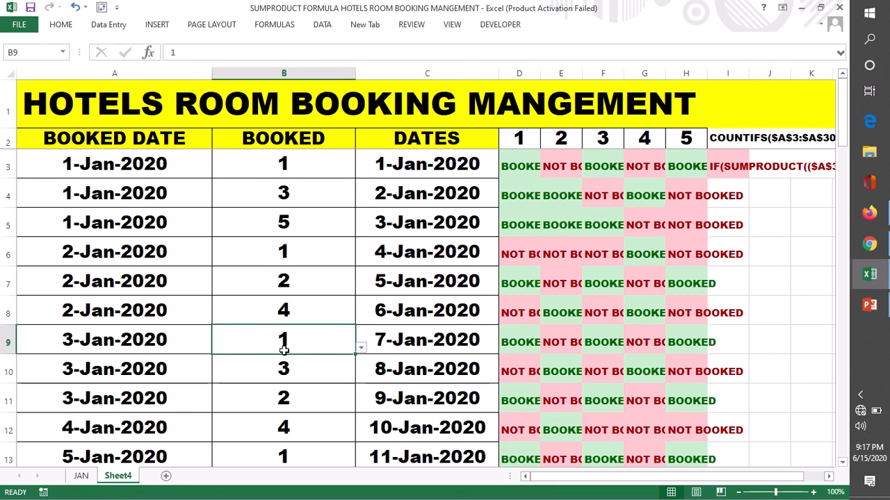
# - Compare the rooms booked for 3-Jan-2020 in B9:B11 with the date's room statuses in C5:H5
pyautogui.click(283, 373)
pyautogui.click(347, 399)
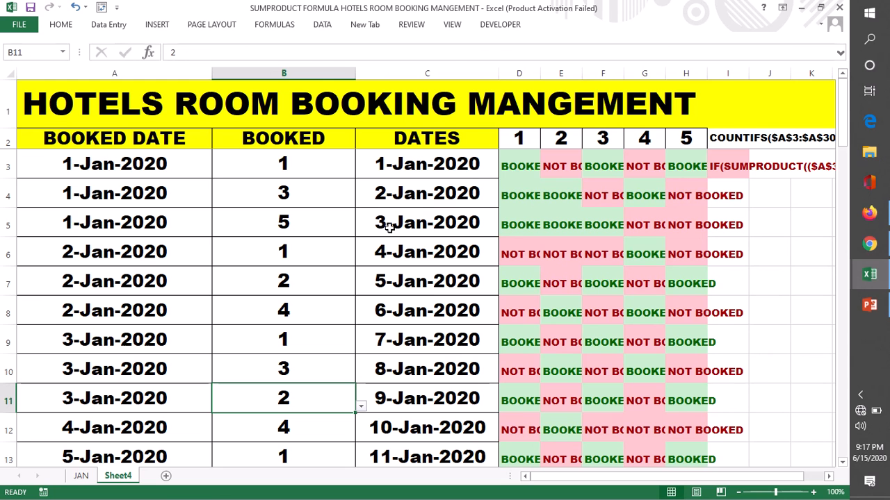
pyautogui.moveTo(426, 219); pyautogui.dragTo(673, 228)
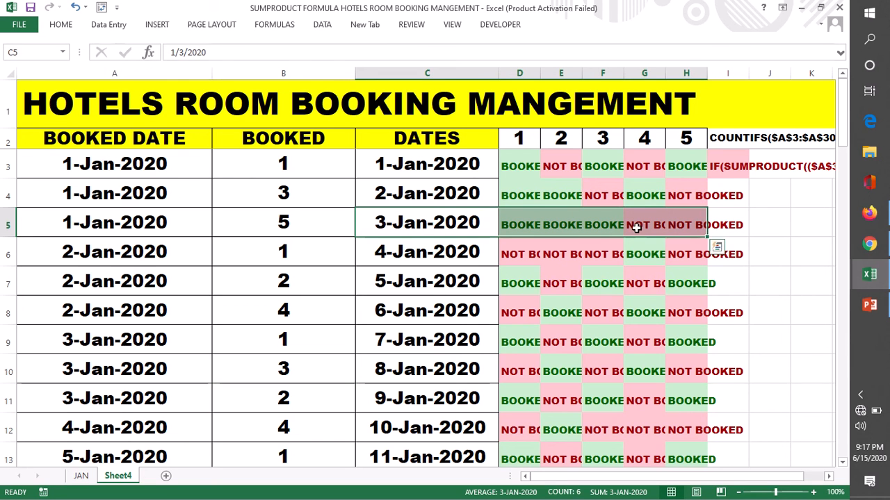
pyautogui.click(524, 229)
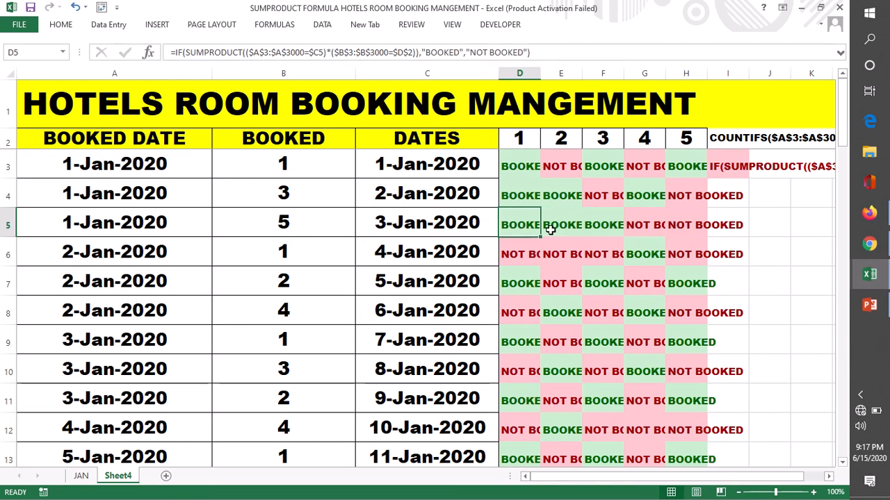
pyautogui.click(566, 227)
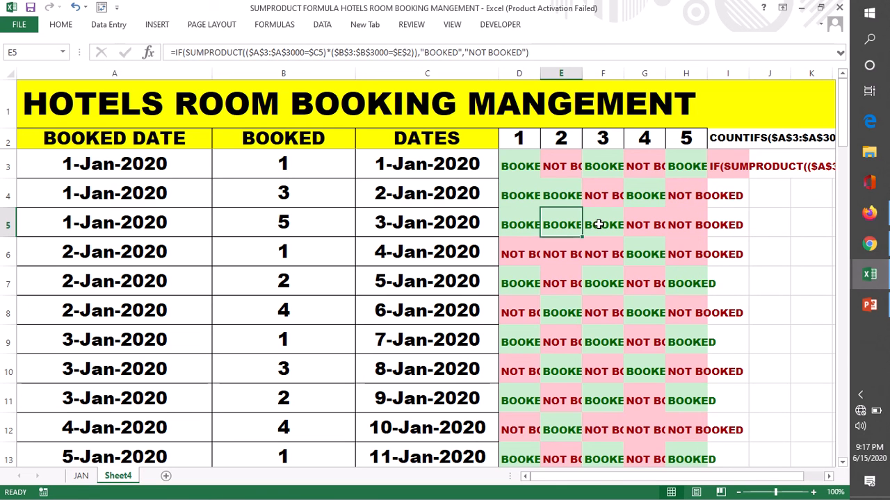
pyautogui.click(598, 224)
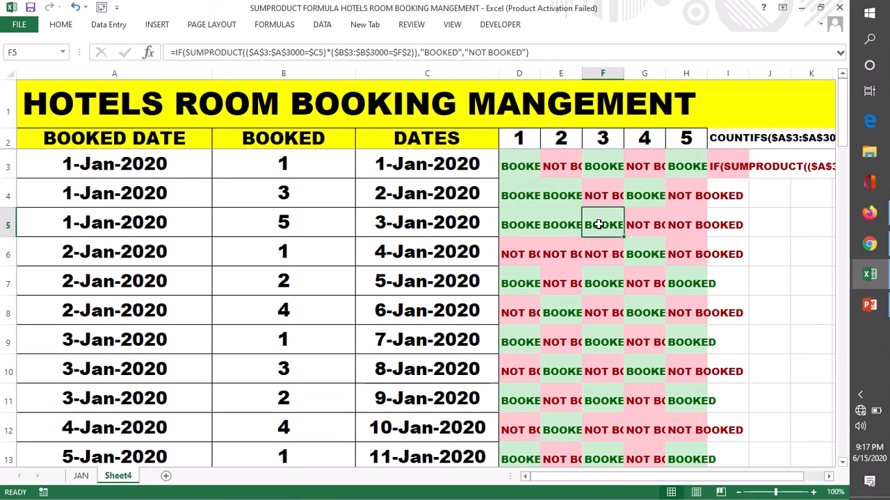
# - Review the booking status grid for rooms 1 to 5 in D2:H12, including the 1-Jan-2020 statuses in D3:H3
pyautogui.click(752, 290)
pyautogui.moveTo(522, 138); pyautogui.dragTo(682, 415)
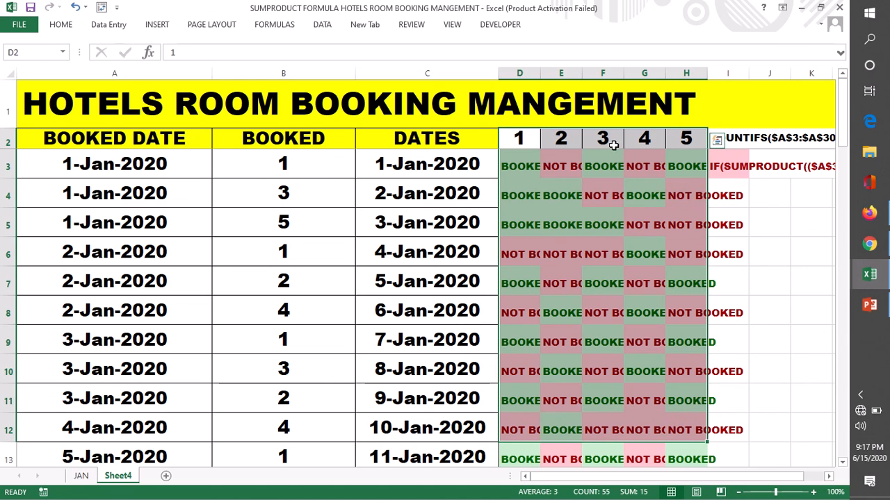
pyautogui.click(760, 199)
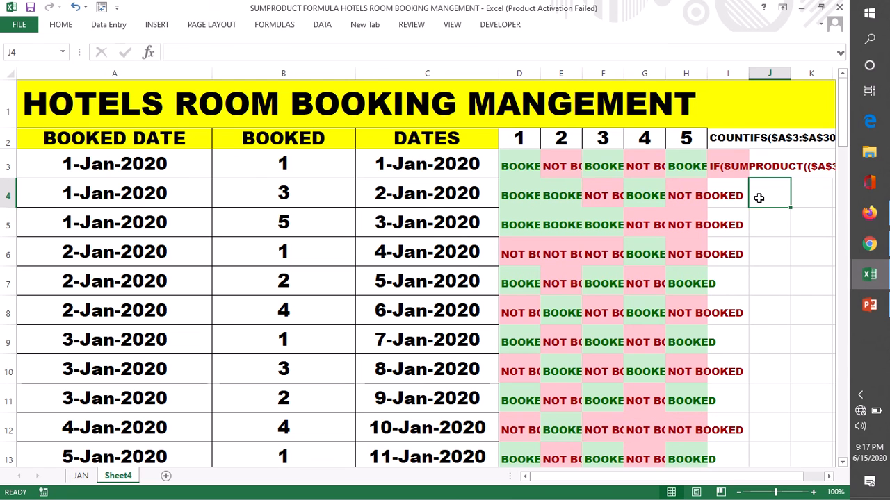
pyautogui.click(526, 157)
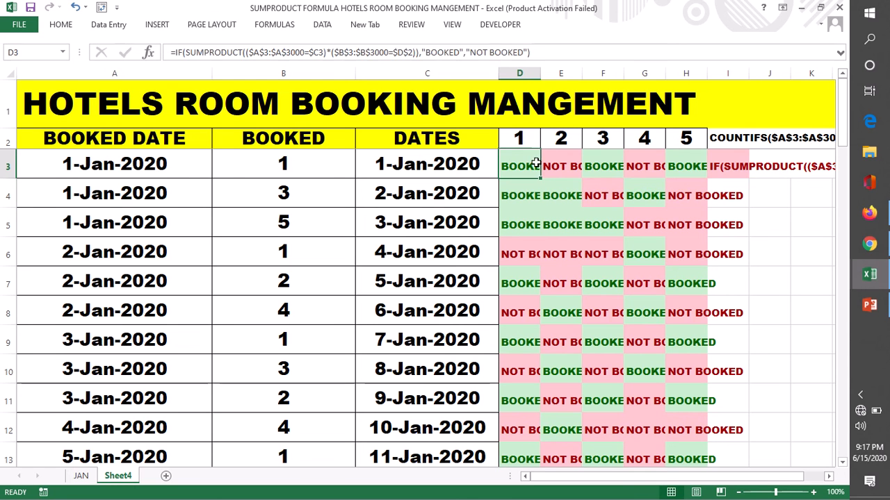
pyautogui.moveTo(528, 164); pyautogui.dragTo(696, 167)
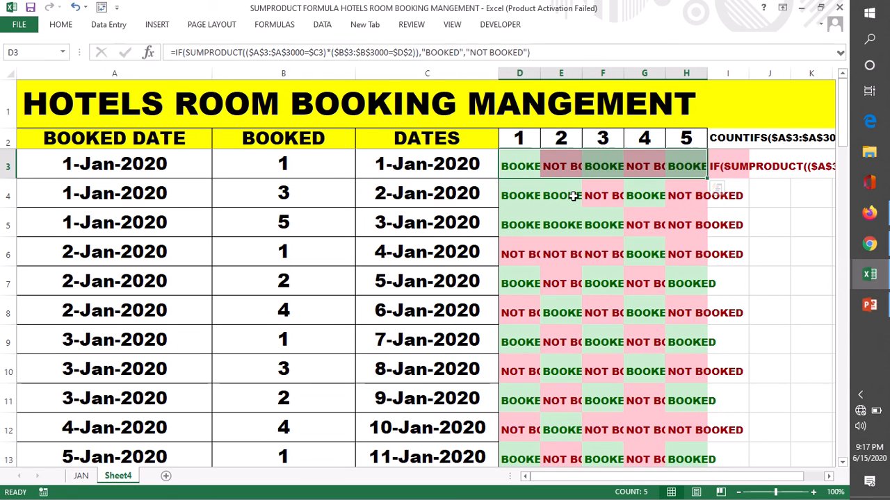
pyautogui.moveTo(510, 155); pyautogui.dragTo(690, 166)
# - Examine the IF with SUMPRODUCT formula in D3 and the COUNTIFS and SUMPRODUCT formula texts in I2 and I3
pyautogui.doubleClick(517, 164)
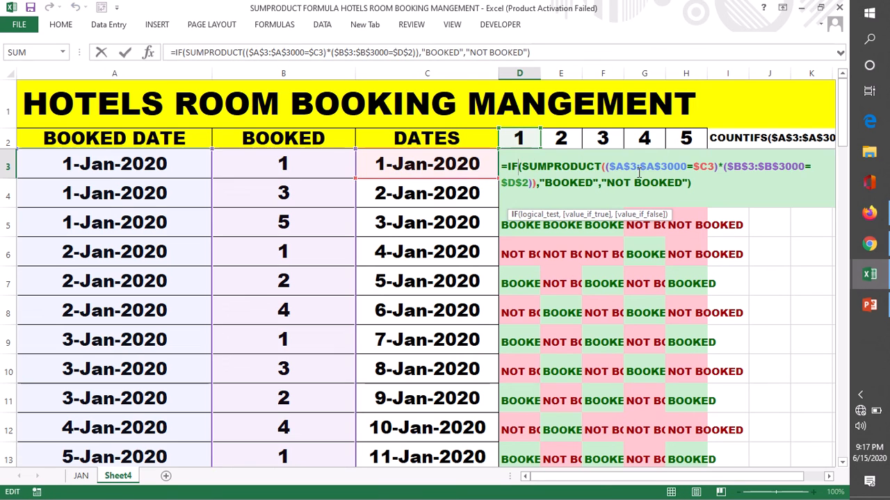
pyautogui.click(710, 165)
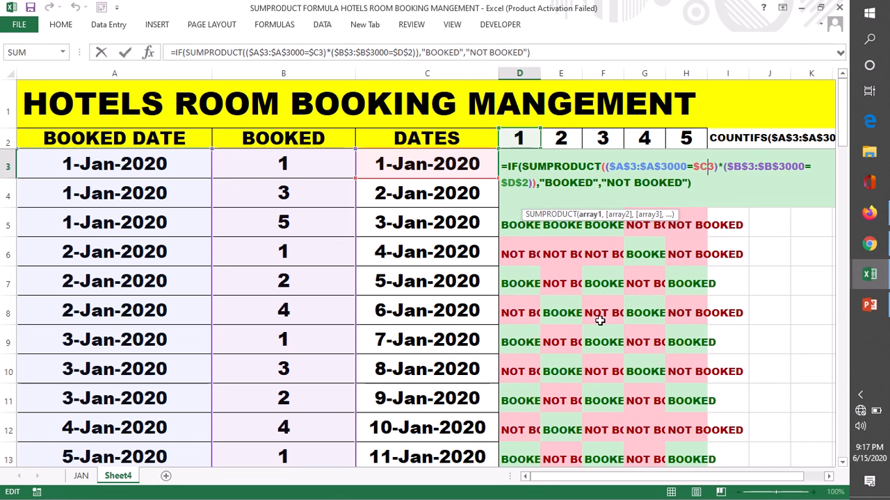
pyautogui.press('Return')
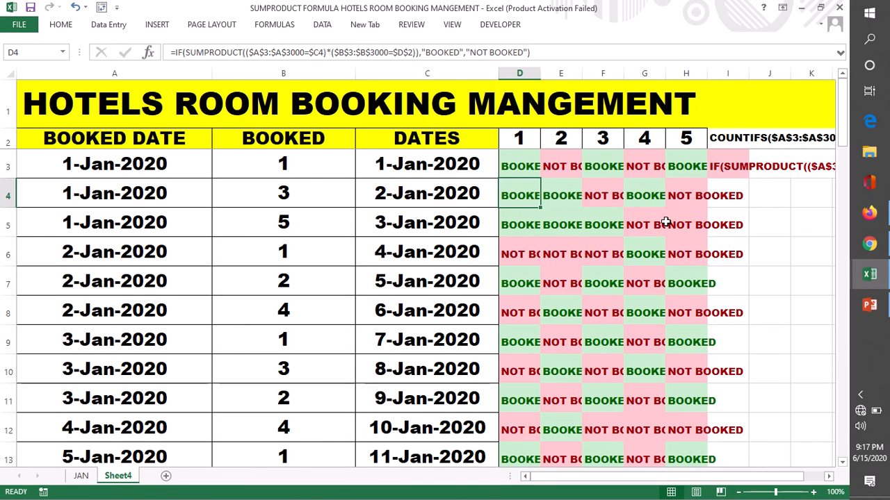
pyautogui.click(746, 139)
pyautogui.click(729, 167)
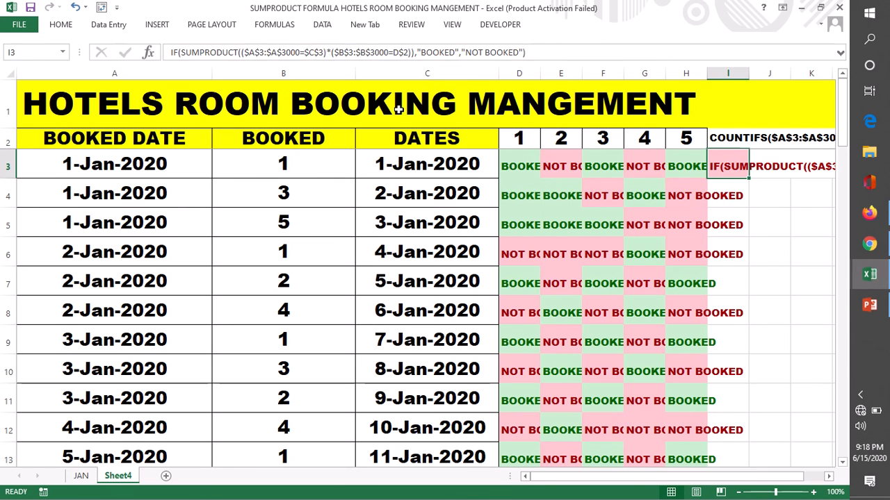
pyautogui.click(522, 240)
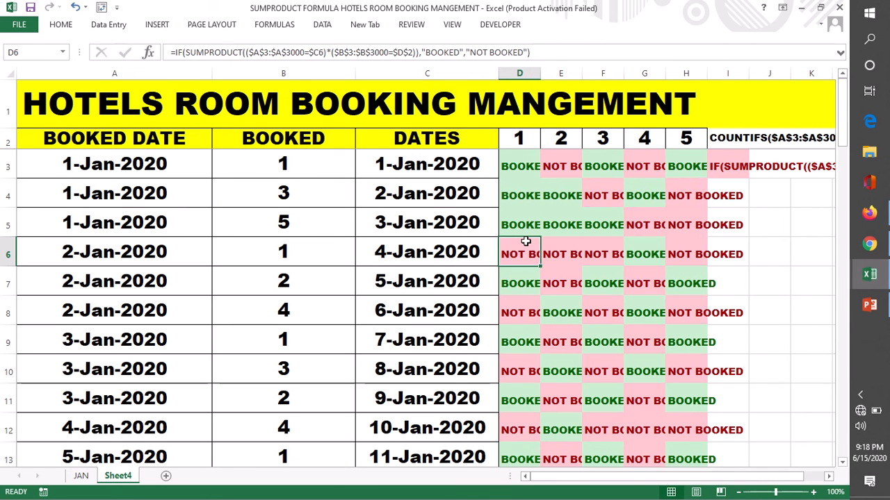